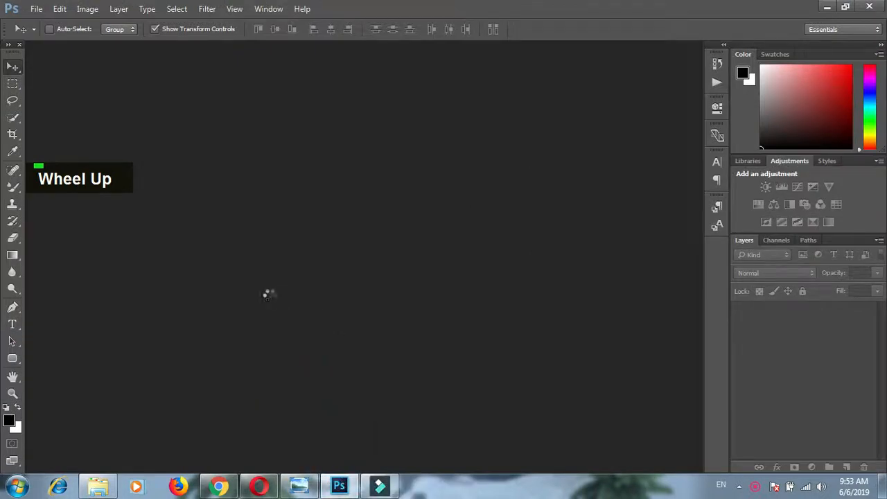
- Turn the Background into a regular unlocked layer, hide it, and clear the canvas selection
key("ctrl+a")
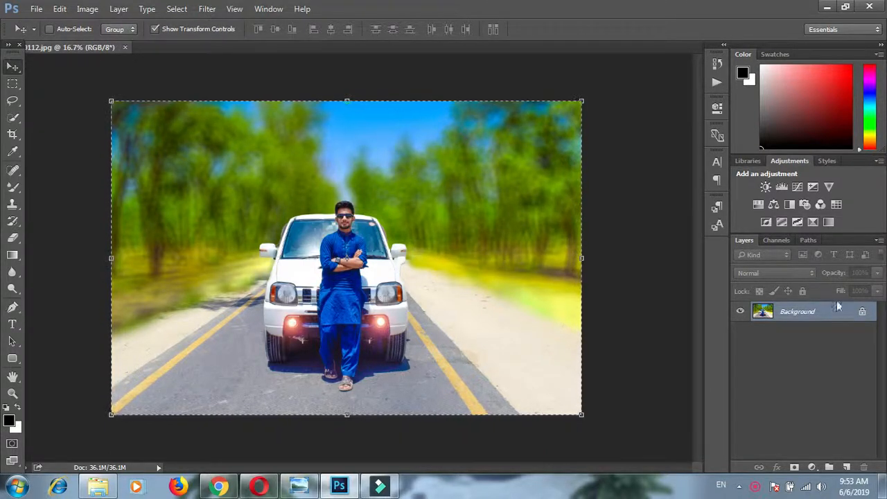
left_click(861, 313)
key("Delete")
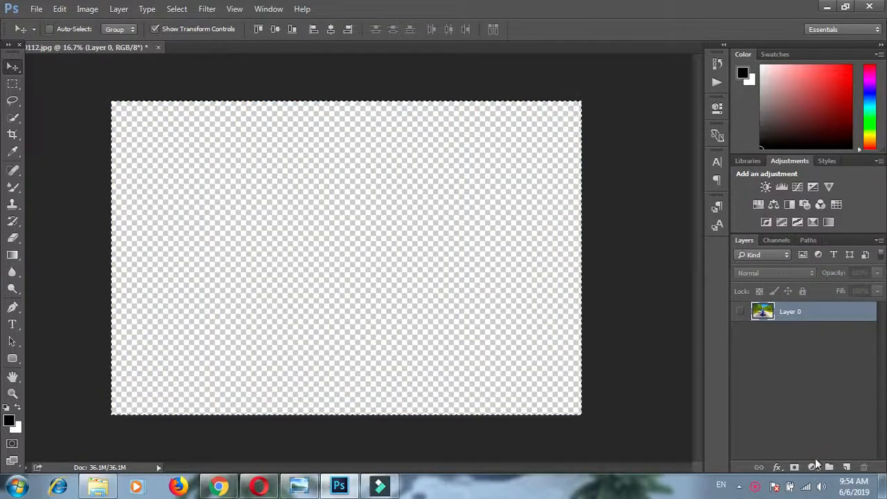
left_click(813, 468)
key("ctrl+d")
left_click(612, 295)
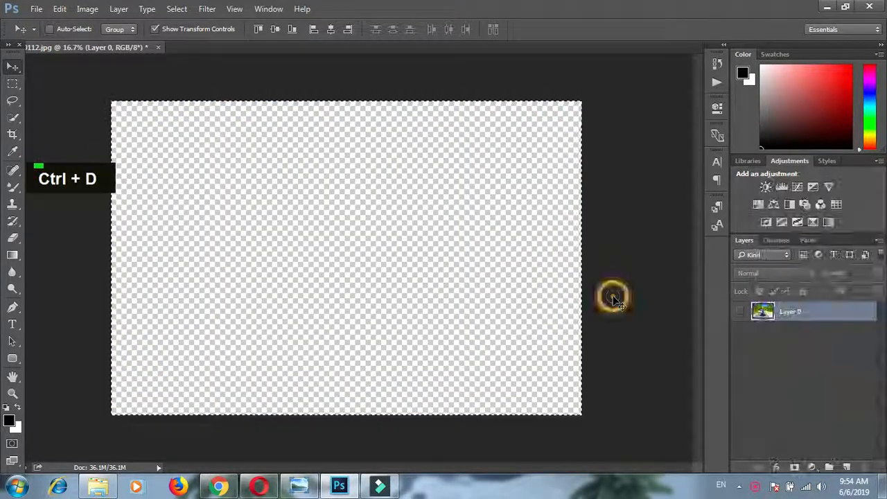
key("ctrl+d")
- Add a Gradient Fill layer and base its gradient on the black-to-white preset
left_click(814, 468)
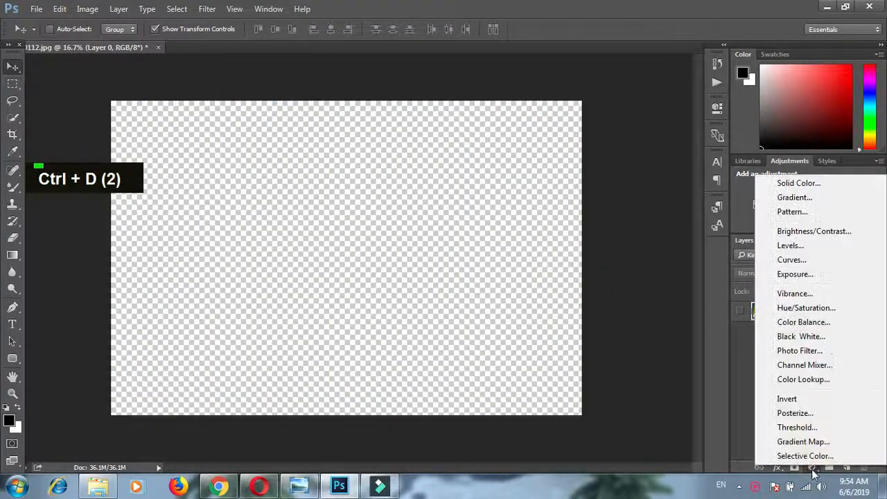
left_click(795, 197)
left_click(690, 132)
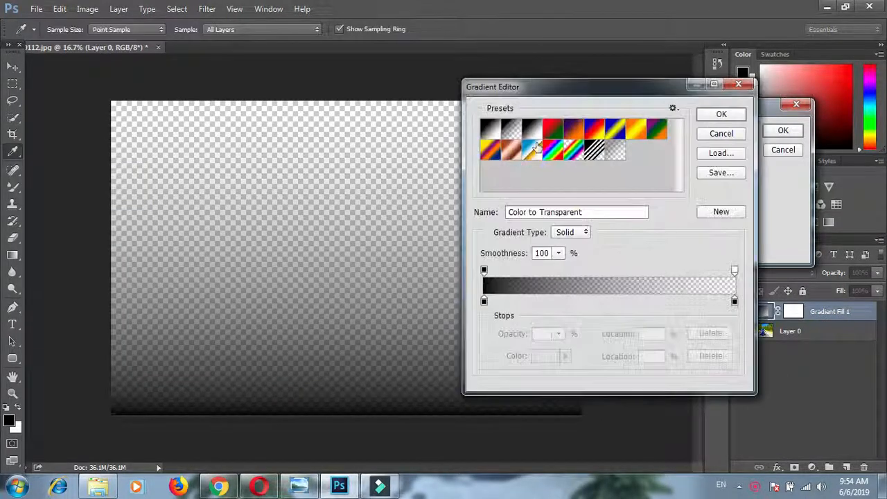
left_click(490, 129)
- Change the gradient's black colour stop to a pale grey-teal and accept the edited gradient
double_click(484, 301)
mouse_move(498, 244)
left_mouse_down()
mouse_move(470, 277)
mouse_move(470, 297)
mouse_move(470, 253)
mouse_move(487, 250)
mouse_move(471, 254)
left_mouse_up()
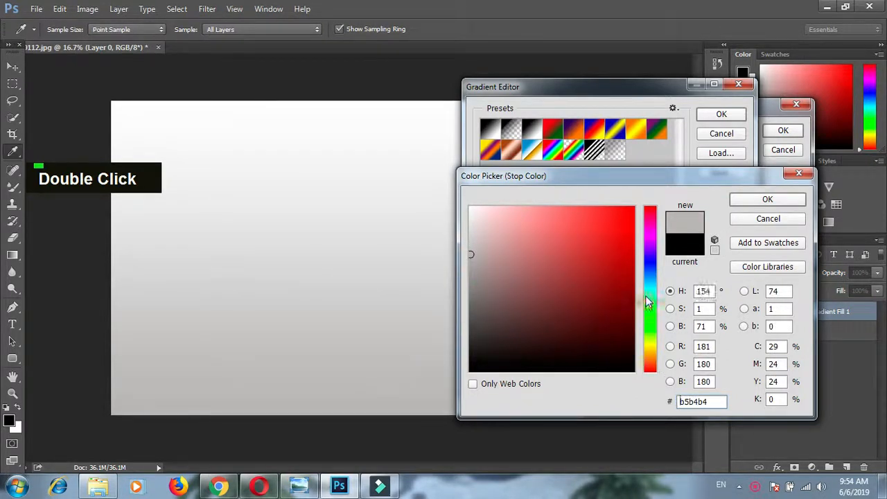
left_click_drag(646, 300, 647, 291)
left_click_drag(474, 238, 487, 239)
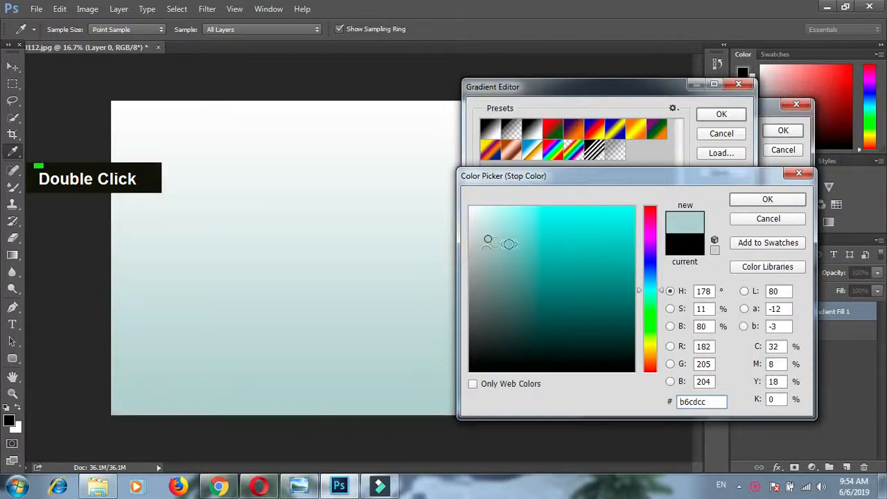
left_click(762, 200)
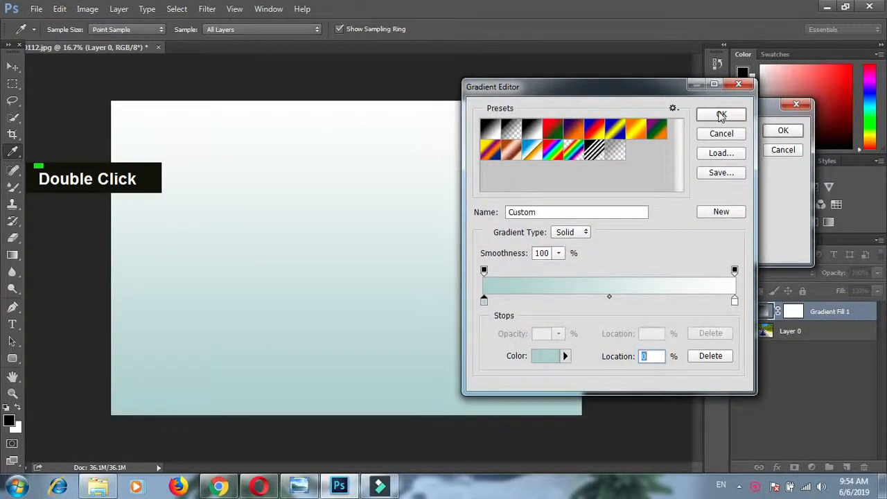
left_click(722, 114)
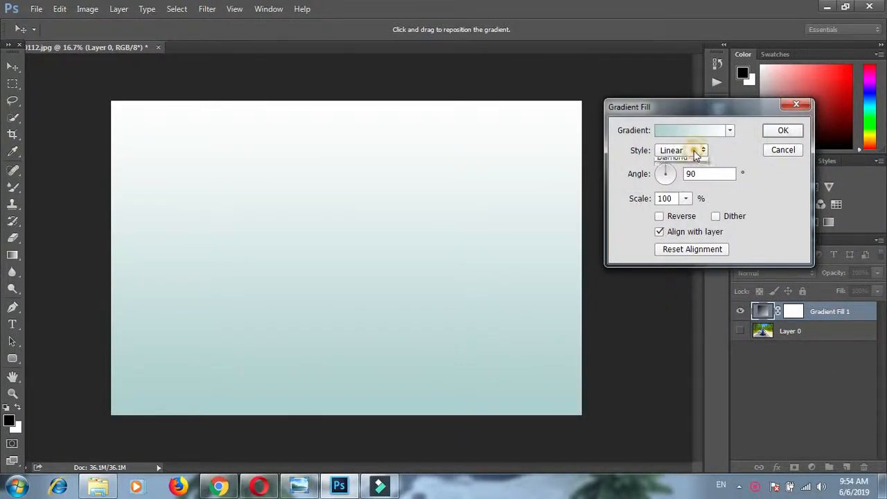
- Set the gradient fill to the Reflected style with Reverse enabled, and apply it
left_click(676, 192)
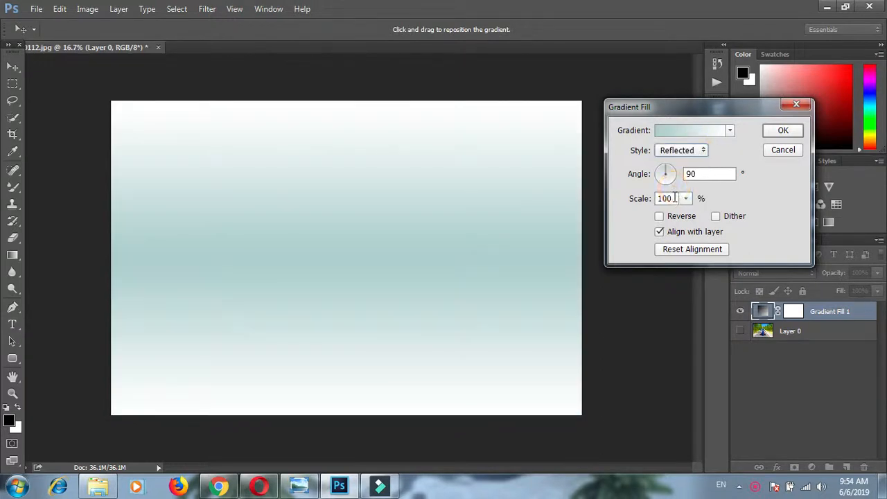
double_click(660, 217)
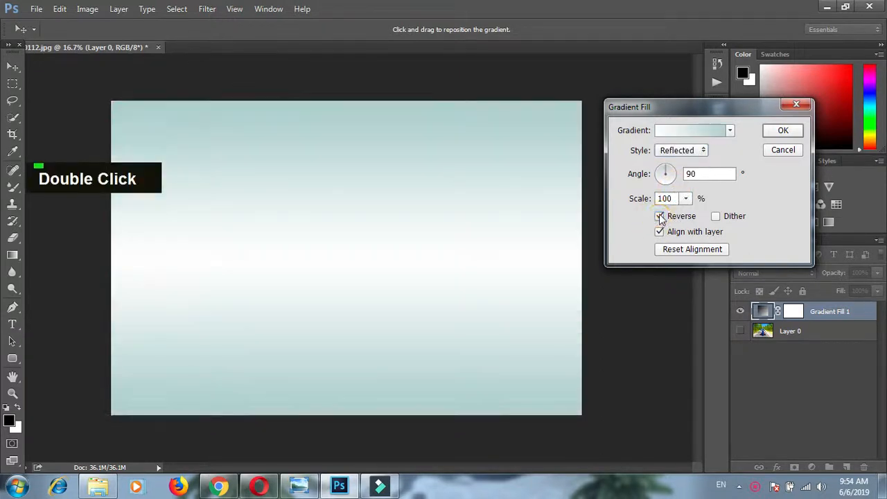
left_click(783, 132)
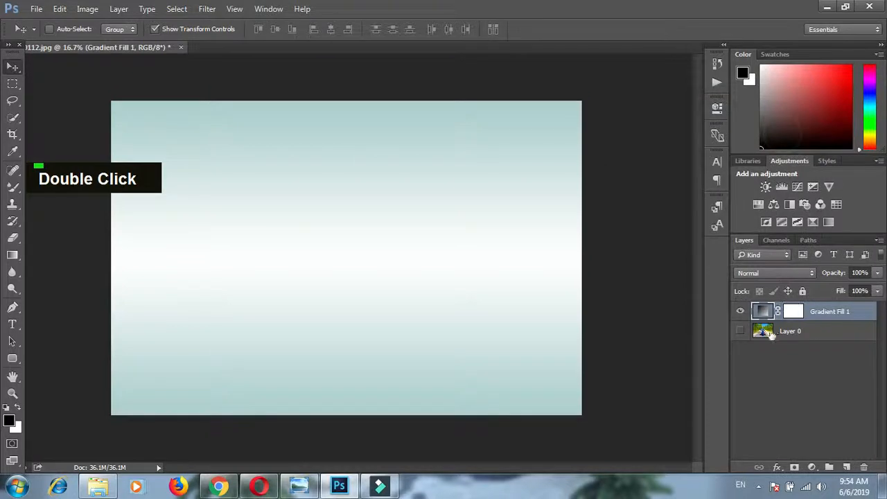
- Make the car photo layer visible and move it above the gradient fill layer
double_click(763, 332)
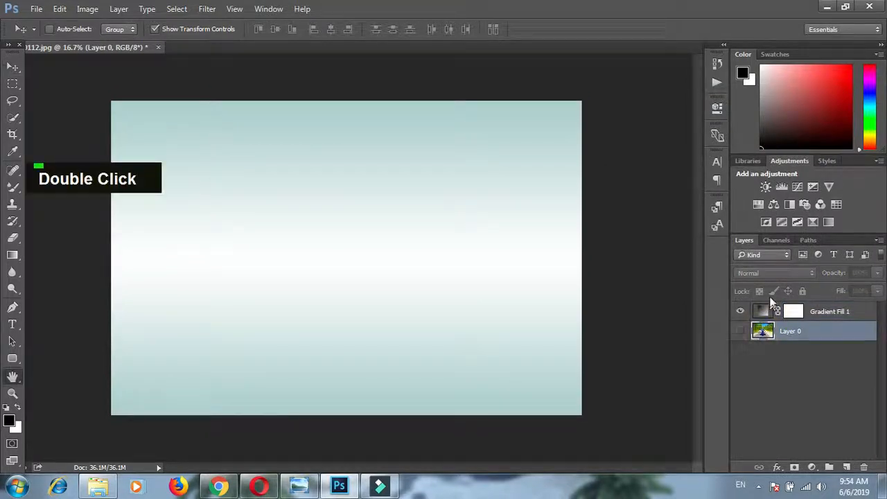
left_click(775, 29)
left_click_drag(804, 331, 805, 309)
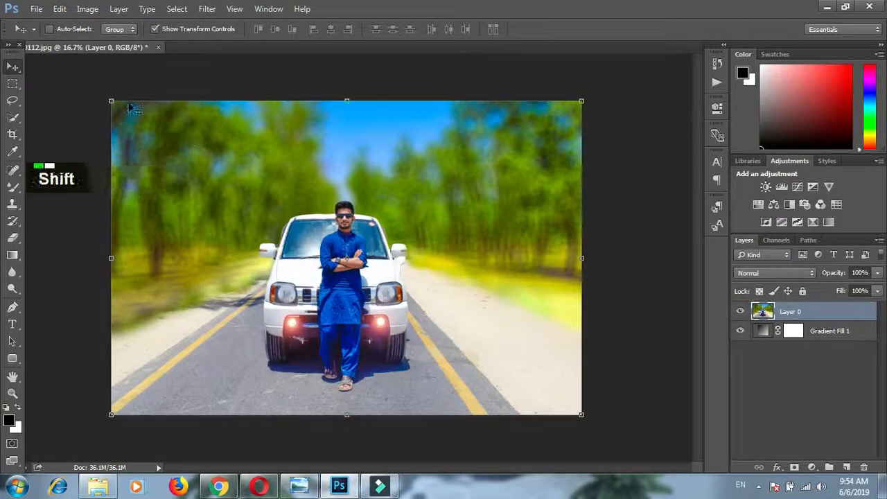
- Scale the car photo down to about 75.7% and position it near the middle of the canvas
left_click_drag(111, 100, 254, 184)
left_click_drag(351, 261, 294, 232)
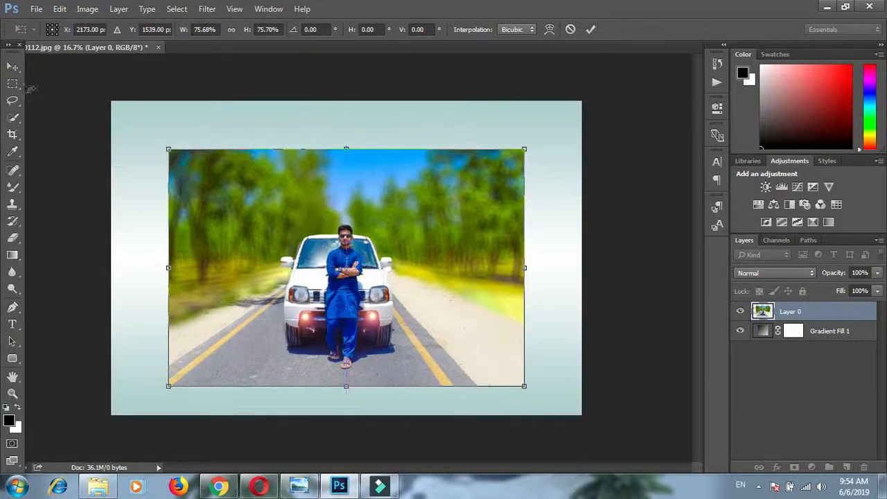
left_click(16, 67)
left_click(396, 192)
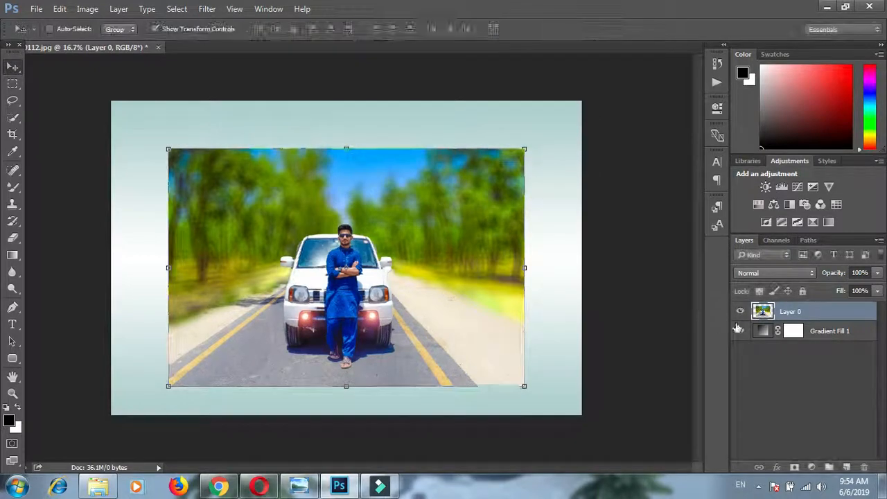
- Hide the car photo layer and bring the Samsung-Galaxy-S10-Mockup image from the file explorer into the document
left_click(740, 312)
left_click(98, 486)
left_click_drag(409, 100, 326, 271)
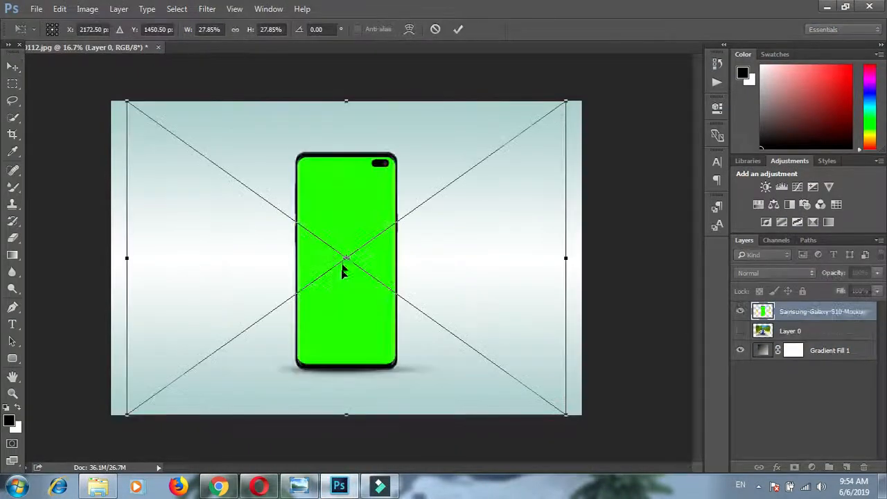
- Enlarge the phone mockup proportionally to about 30.7%, position it near the canvas centre, and place it
key("shift")
left_click_drag(565, 414, 602, 441)
left_click_drag(425, 396, 403, 382)
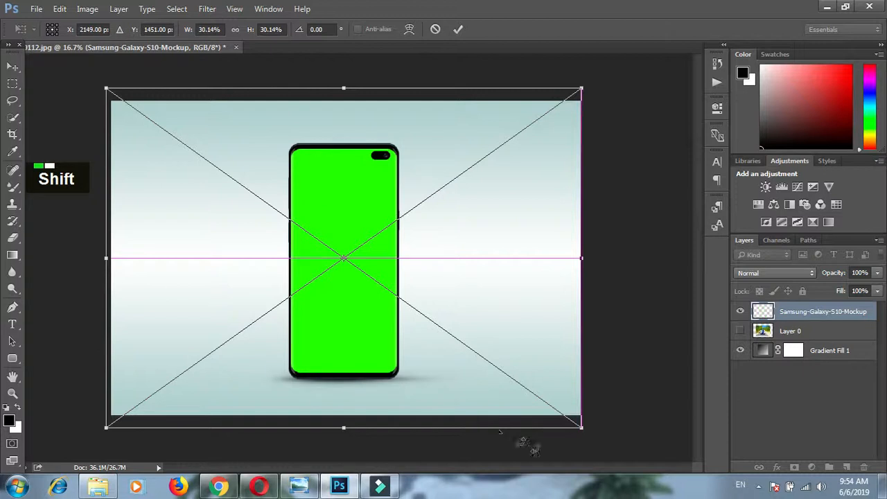
left_click_drag(582, 428, 590, 436)
left_click_drag(454, 406, 456, 410)
left_click(13, 67)
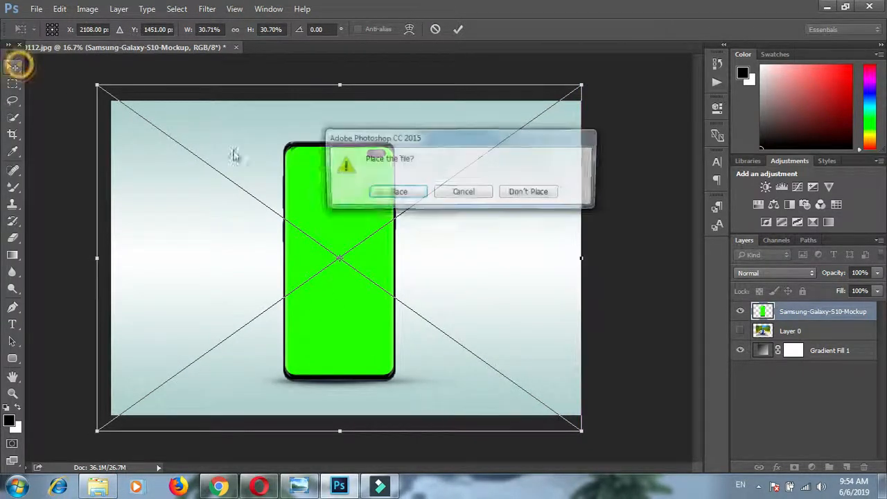
left_click(394, 193)
- Try to centre-align the phone mockup with the gradient fill, and briefly preview the photo behind the phone
left_click(823, 351, "ctrl")
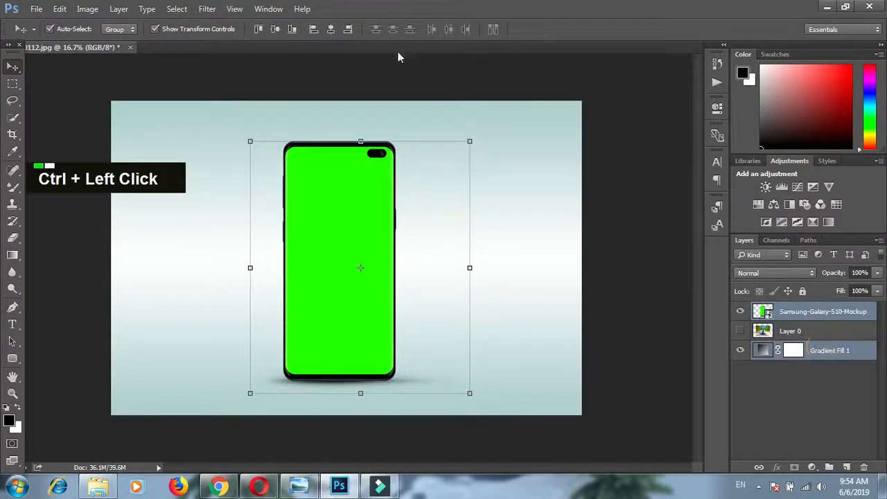
left_click(333, 31)
left_click(276, 31)
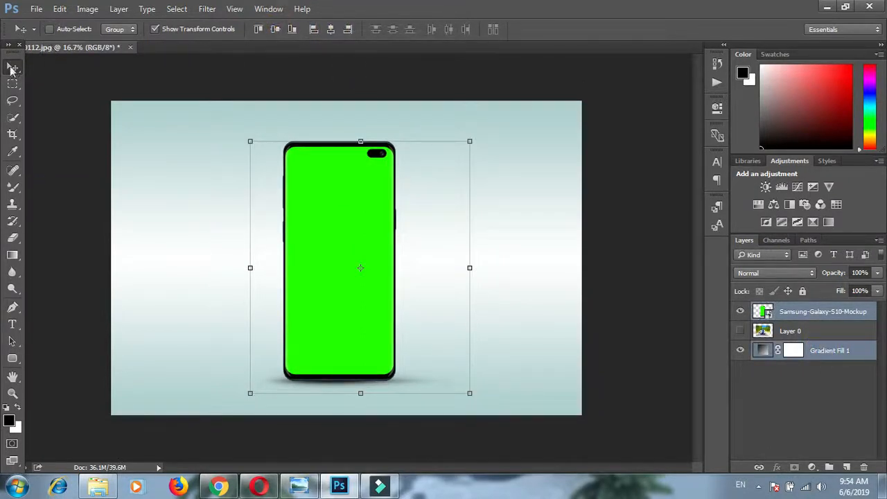
left_click(790, 418)
left_click(741, 331)
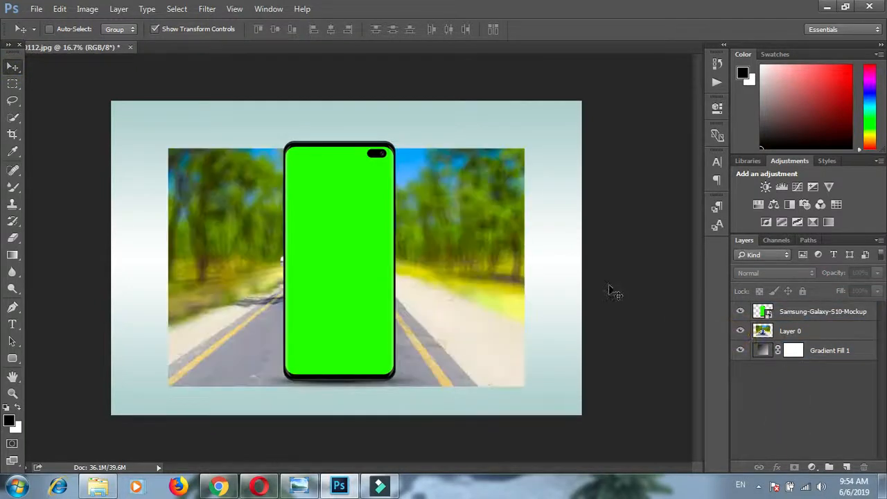
left_click(740, 330)
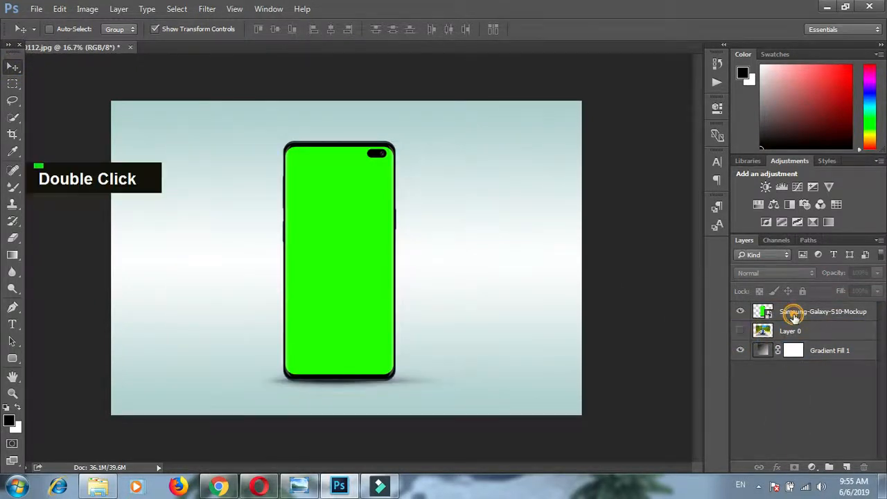
- Apply the Magic Eraser to the phone mockup layer and accept rasterizing its smart object
left_click(811, 311)
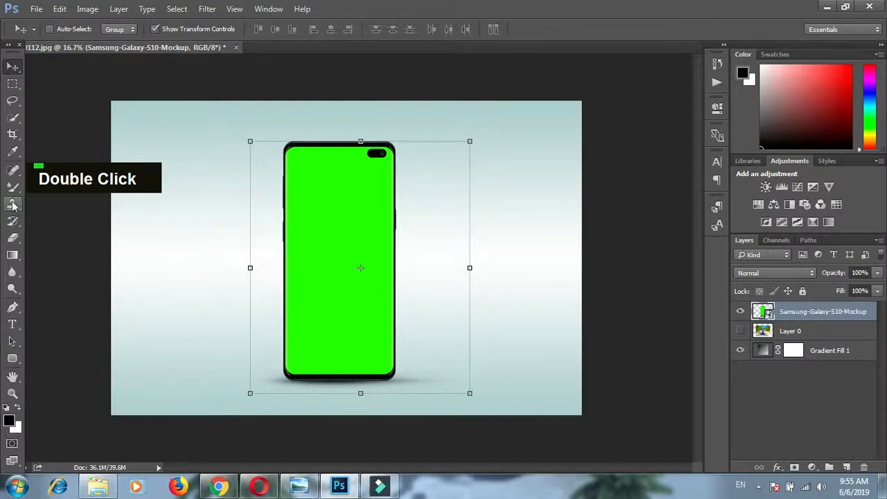
key("e")
right_click(12, 237)
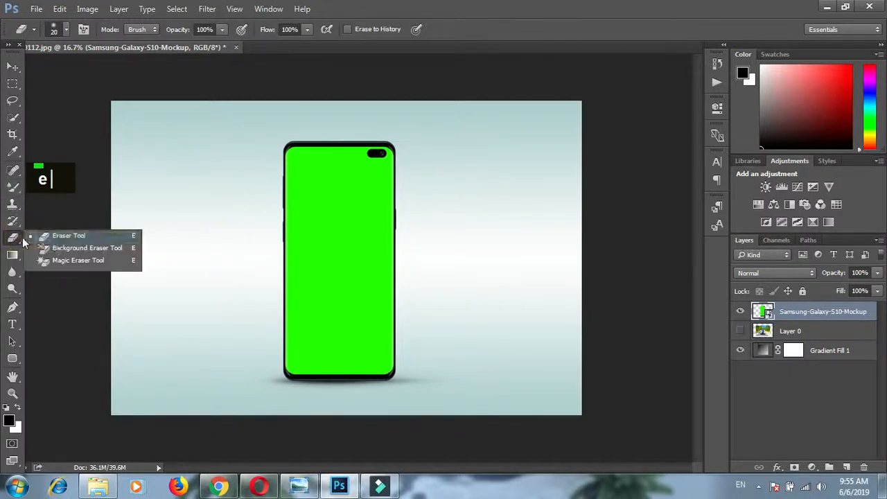
left_click(61, 262)
left_click(303, 239)
left_click(428, 200)
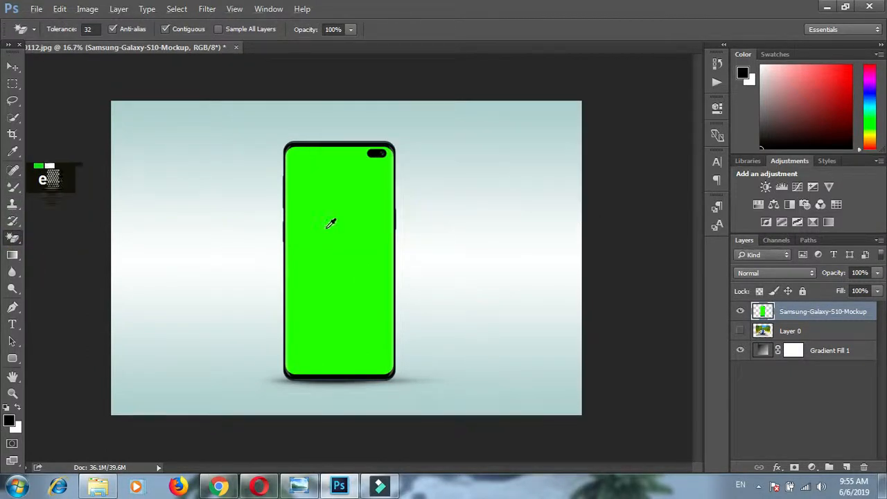
- Select the phone's green screen area with the Magic Wand at tolerance 32
scroll(330, 224, "up", 2, "alt")
right_click(12, 117)
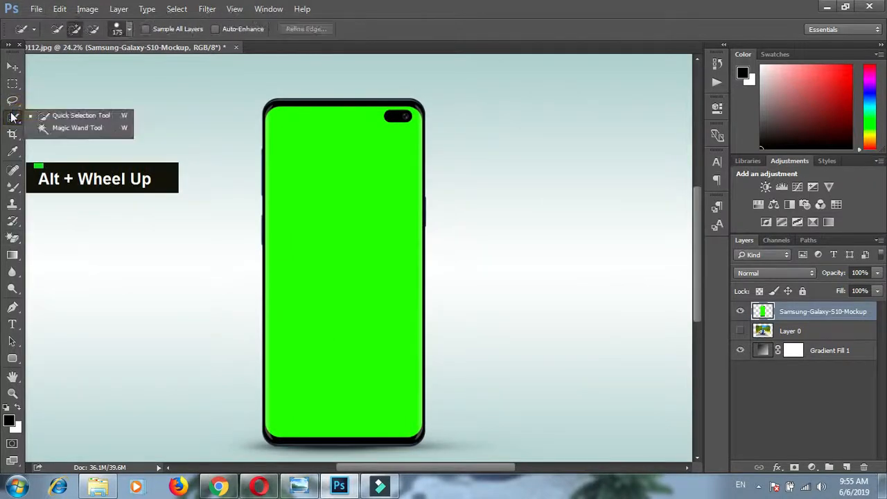
left_click(69, 129)
left_click(357, 177)
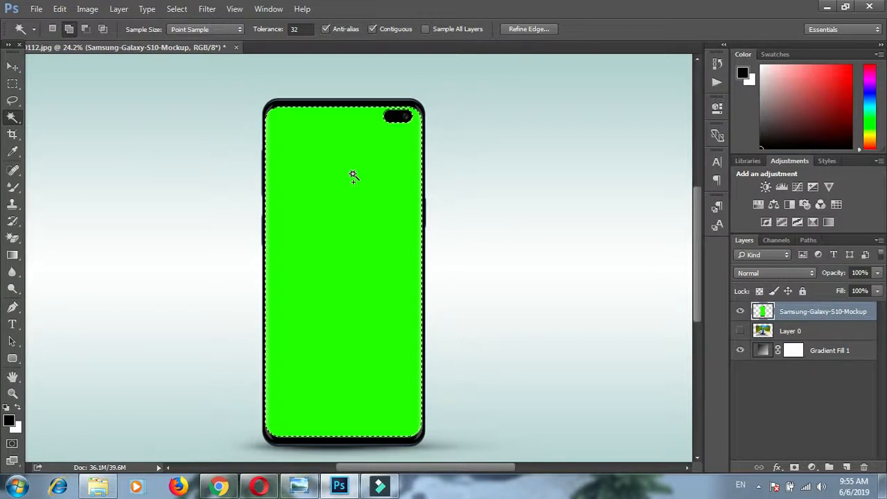
- Refine the edge of the green screen selection, shifting the edge slightly outward, and apply the refinement
left_click(547, 28)
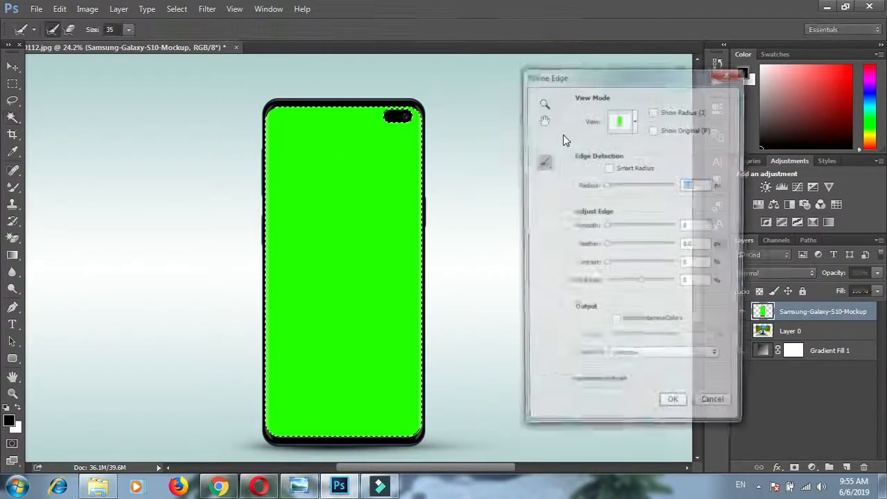
left_click_drag(624, 231, 611, 251)
left_click_drag(645, 286, 649, 287)
double_click(674, 408)
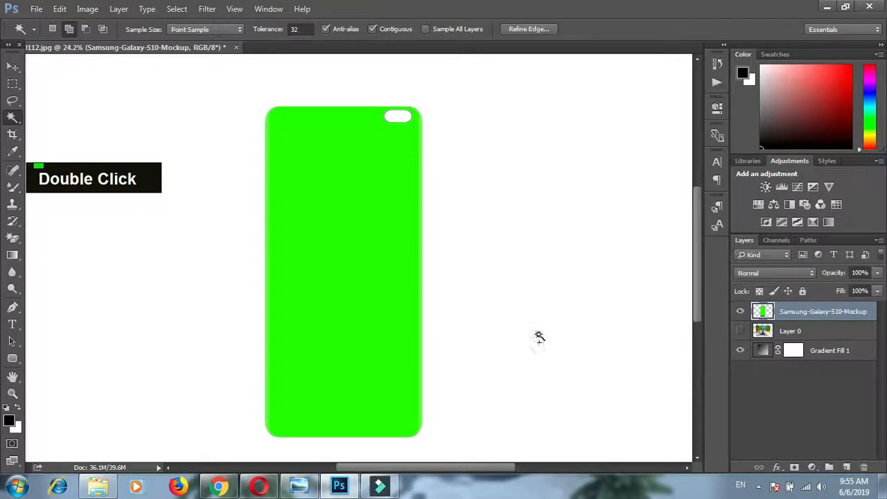
- Cut the selected green area out of the phone mockup
key("ctrl+c")
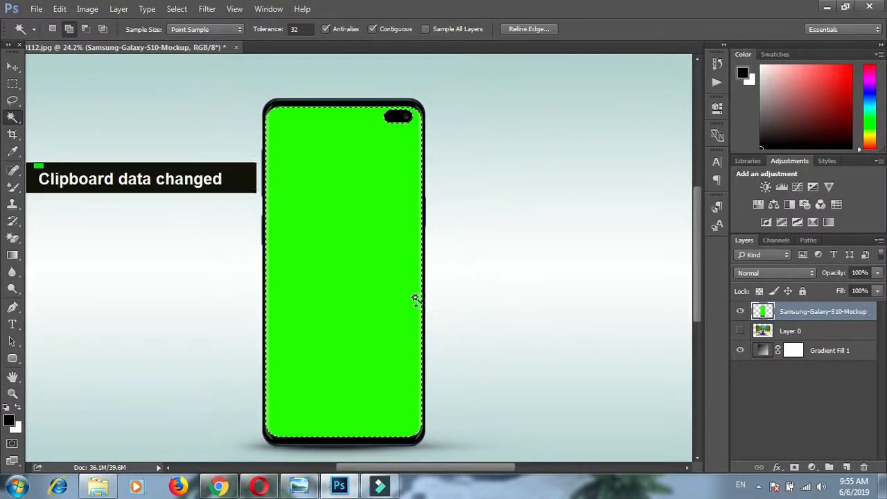
key("ctrl+x")
scroll(604, 386, "down", 1, "alt")
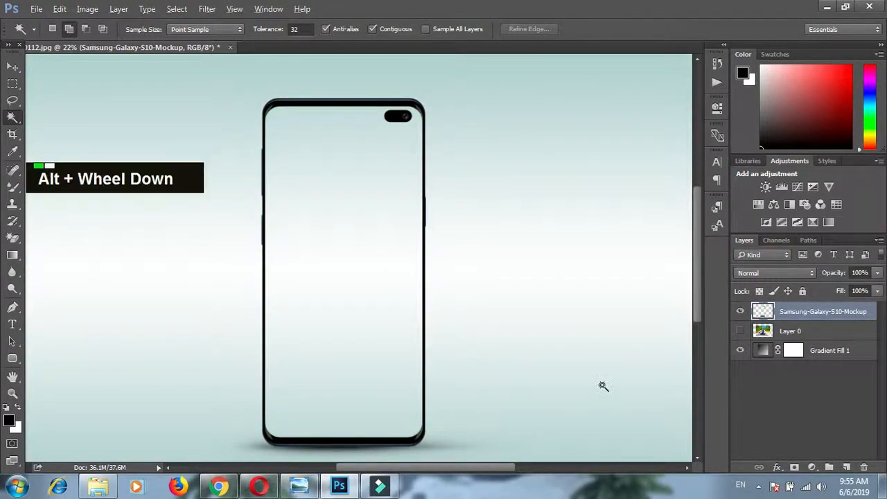
- Select the car photo layer, make it visible again, and clear the stray selection on it
left_click_drag(799, 333, 763, 327)
left_click(740, 331)
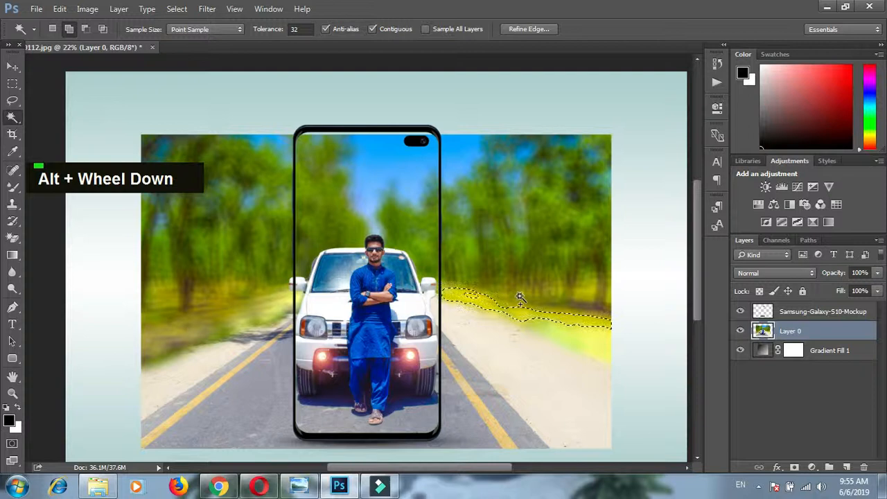
key("ctrl+d")
- Move the car photo slightly up and to the left so its upper edge meets the phone's upper edge
left_click(13, 67)
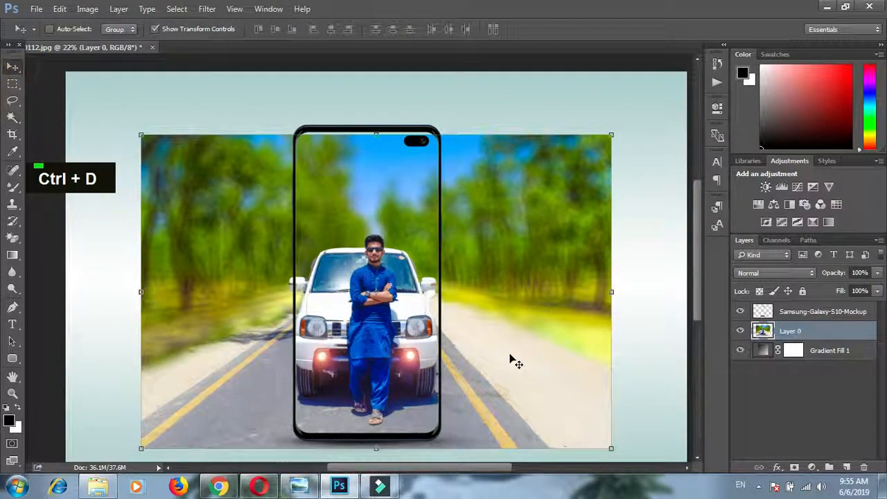
scroll(509, 359, "down", 2)
scroll(511, 356, "down", 2, "alt")
left_click_drag(487, 323, 480, 315)
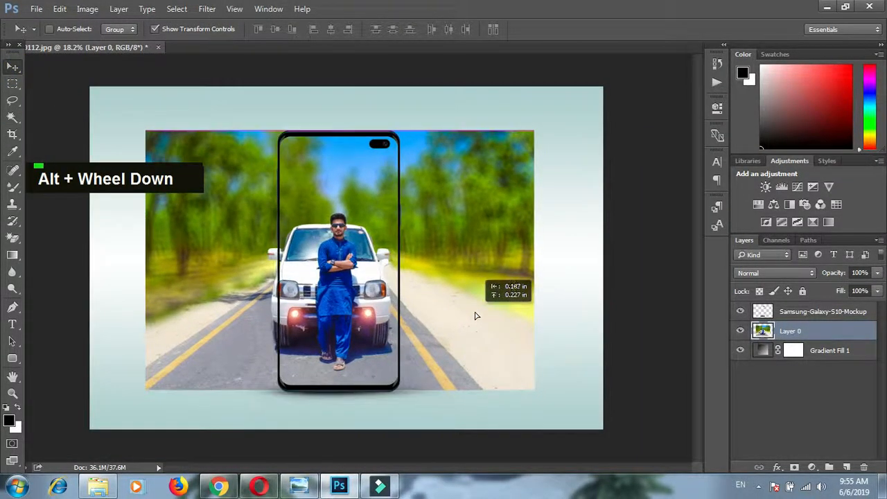
mouse_move(536, 390)
left_mouse_down()
mouse_move(595, 431)
mouse_move(525, 396)
left_mouse_up()
key("Right")
key("Right")
key("Right")
key("Right")
key("Right")
key("Right")
key("Right")
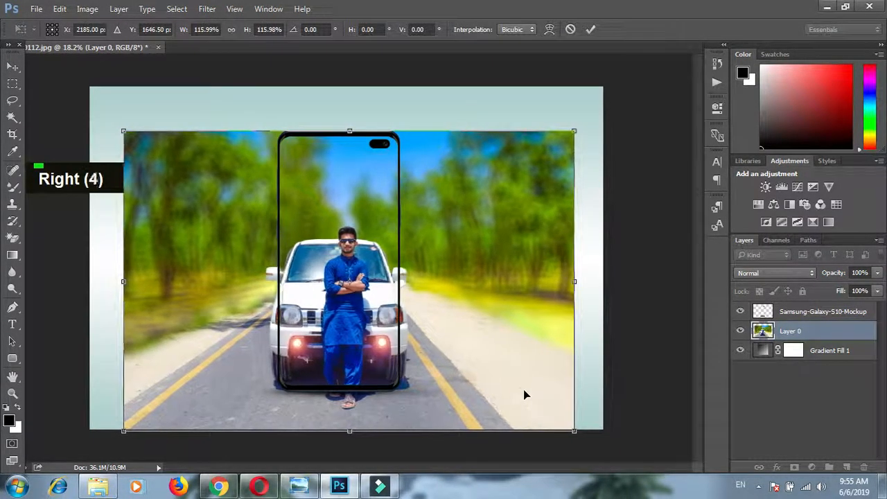
key("Right")
key("Right")
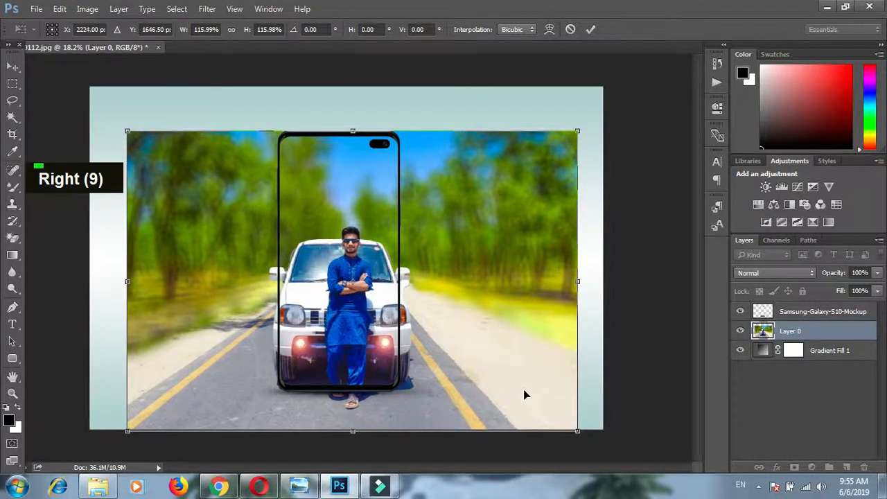
left_click_drag(578, 430, 422, 390)
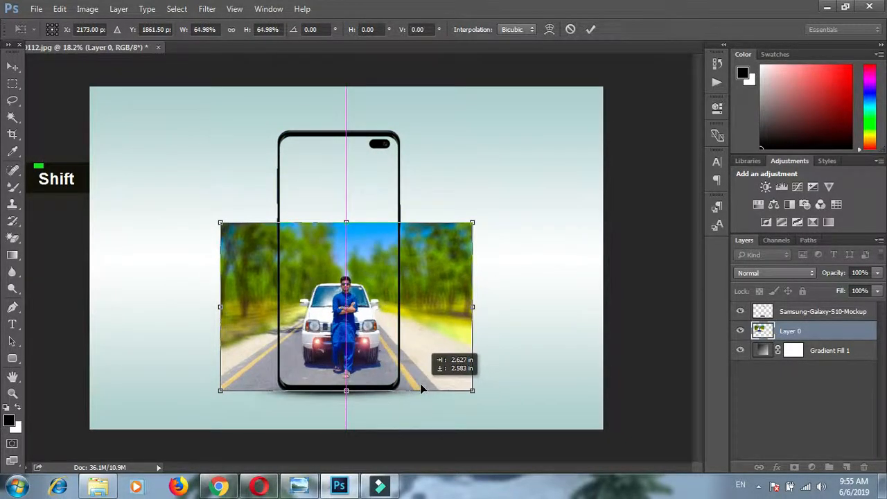
left_click_drag(420, 385, 420, 384)
left_click_drag(473, 392, 374, 350)
left_click_drag(347, 333, 375, 358)
left_click_drag(446, 377, 390, 374)
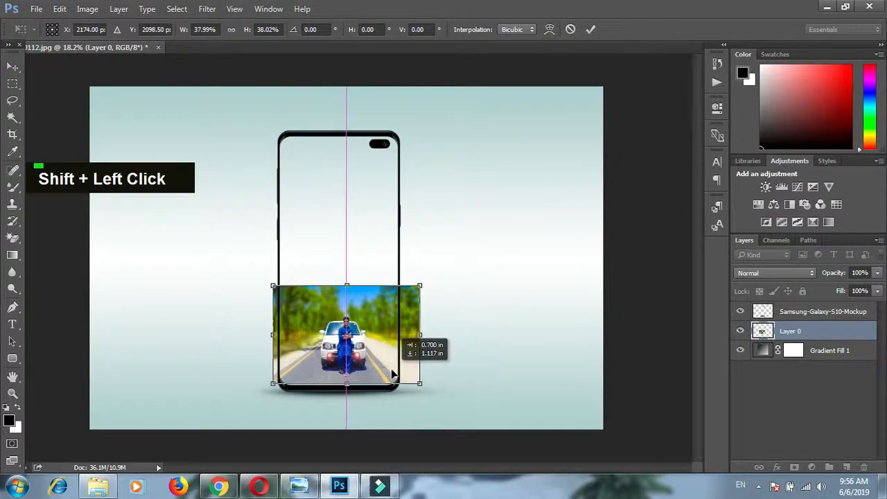
left_click_drag(392, 374, 392, 372)
key("ctrl+z")
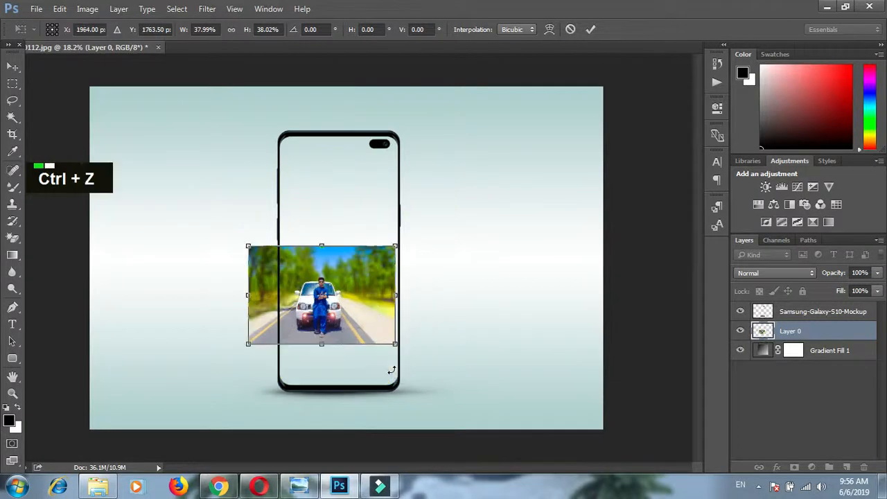
left_click(12, 62)
left_click(543, 192)
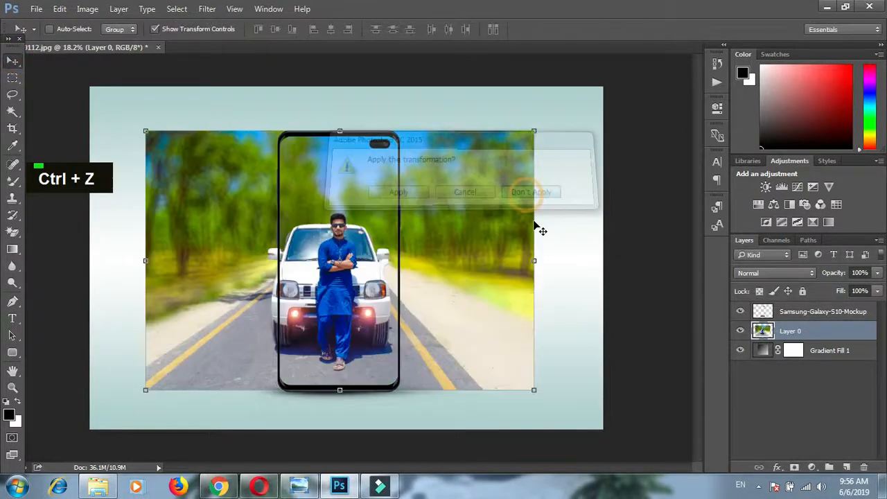
- Enlarge the car photo to about 120%, position it so the shoes extend below the phone, and apply the transformation
left_click_drag(477, 293, 475, 271)
left_click_drag(534, 390, 524, 373)
key("alt")
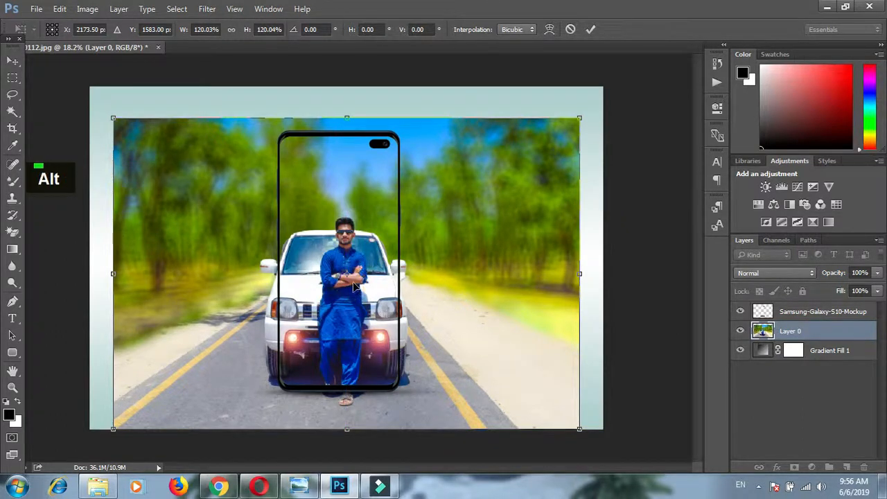
left_click_drag(350, 296, 350, 300)
scroll(350, 300, "down", 1)
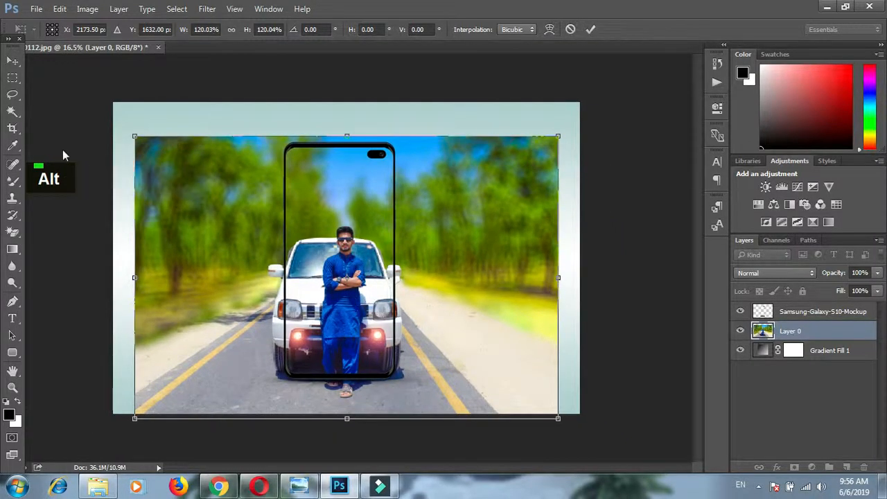
left_click(13, 61)
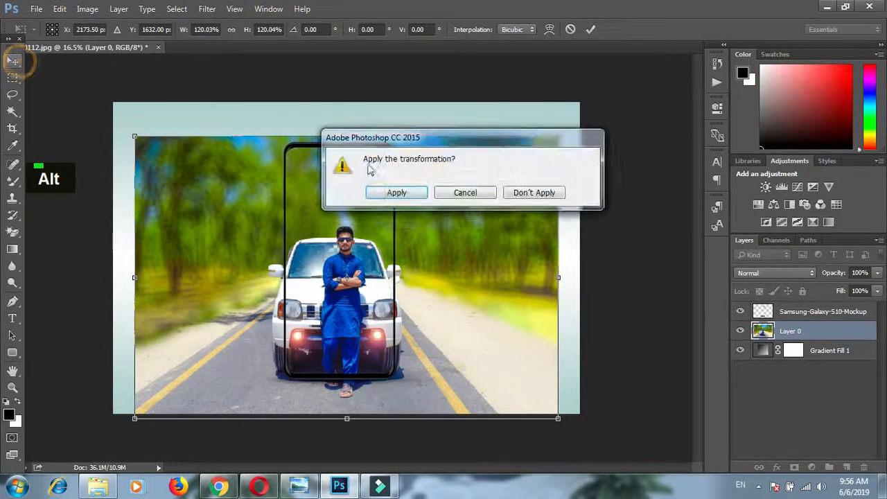
left_click(394, 192)
- Add a layer mask to the car photo and select the rectangular area of the photo left of the phone
left_click(795, 468)
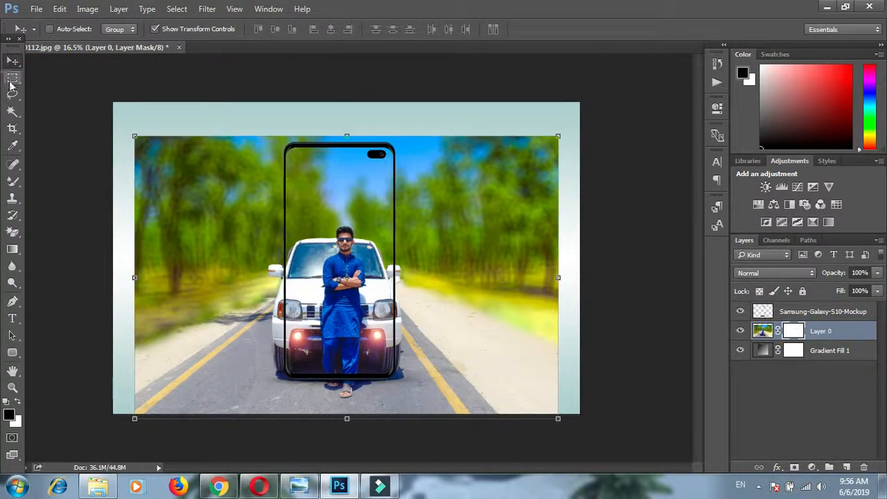
left_click(12, 78)
scroll(277, 105, "up", 1)
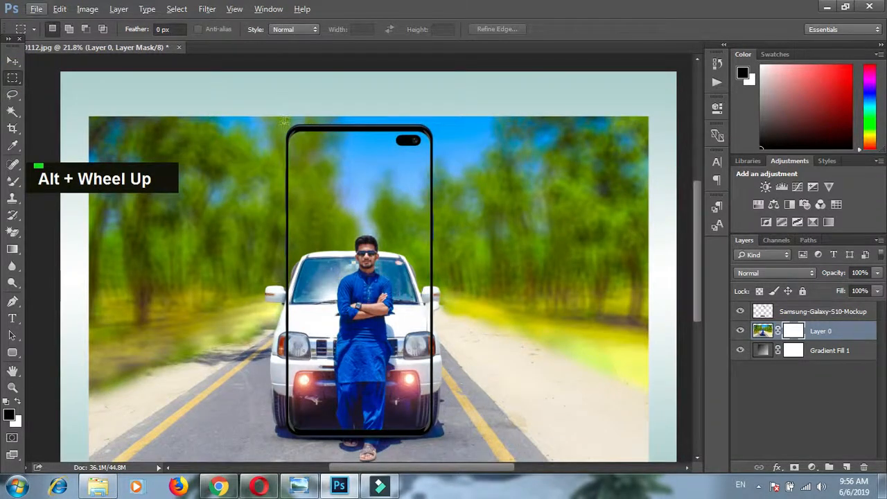
left_click_drag(284, 116, 78, 424)
left_click_drag(167, 378, 169, 380)
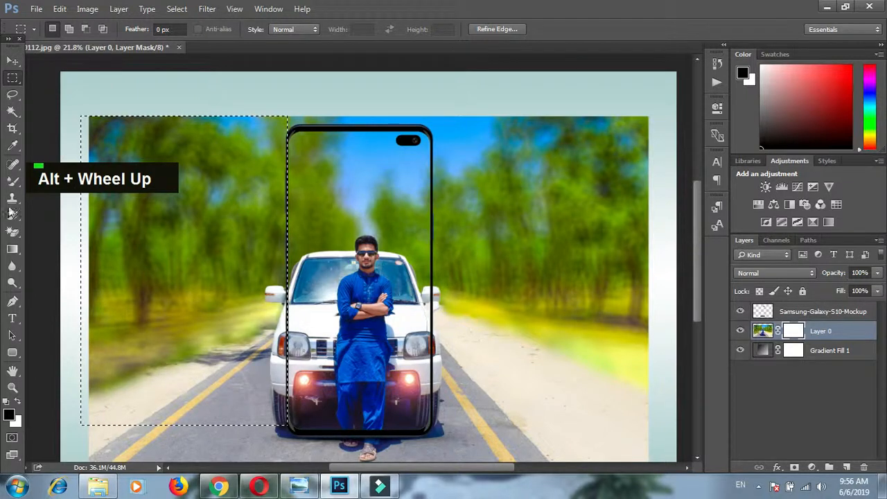
left_click_drag(436, 115, 442, 176)
key("ctrl+z")
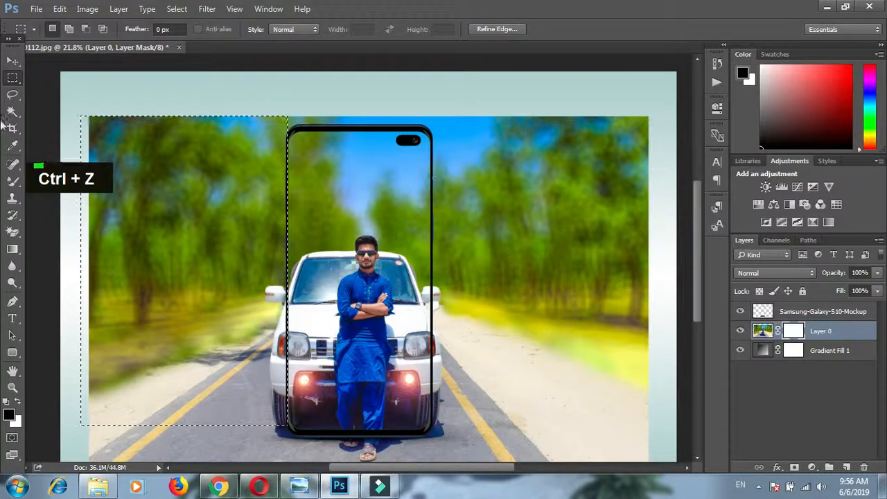
- Hide the selected area left of the phone by painting black on the mask with a 700 px brush, and deselect
mouse_move(14, 180)
left_mouse_down()
mouse_move(47, 192)
mouse_move(59, 180)
left_mouse_up()
scroll(105, 177, "down", 1)
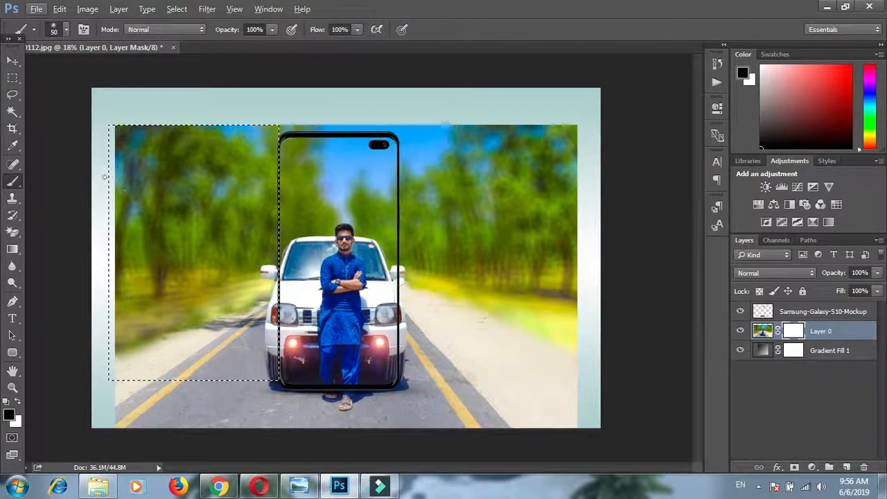
key("bracketright")
key("bracketright")
key("bracketright")
key("bracketright")
key("bracketright")
key("bracketright")
key("bracketright")
key("bracketright")
key("bracketright")
key("bracketright")
key("bracketright")
key("bracketright")
key("bracketright")
key("bracketright")
key("bracketright")
key("bracketright")
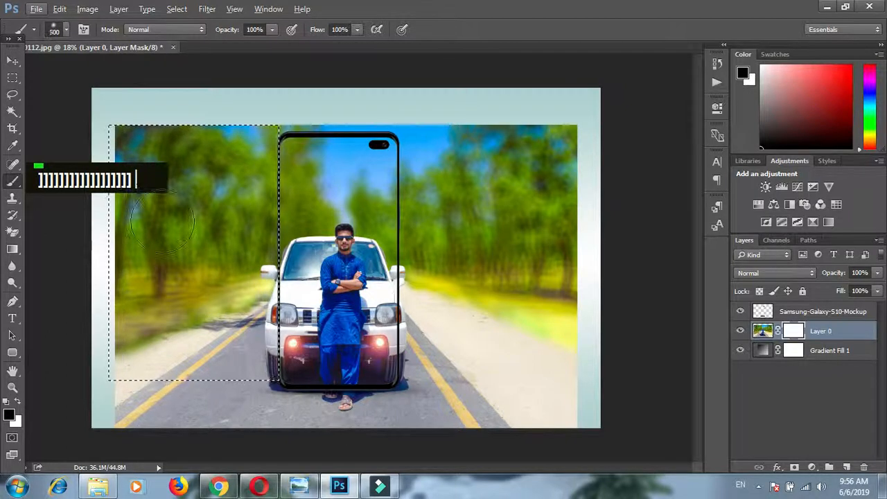
mouse_move(278, 144)
left_mouse_down()
mouse_move(350, 95)
mouse_move(42, 279)
mouse_move(34, 229)
mouse_move(351, 58)
mouse_move(184, 254)
mouse_move(41, 338)
mouse_move(222, 305)
mouse_move(229, 367)
mouse_move(187, 378)
left_mouse_up()
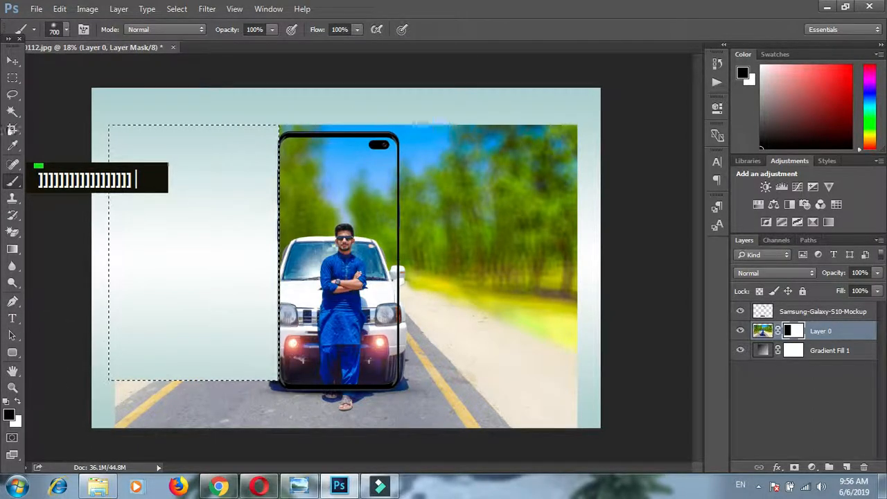
left_click(13, 61)
key("ctrl+d")
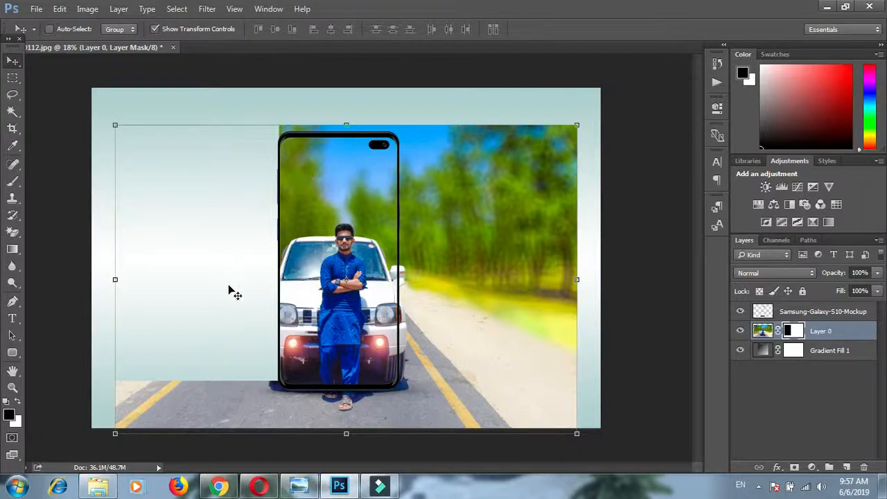
- Select the rectangular photo area right of the phone, paint it black on the layer mask, and deselect
left_click(14, 97)
left_click(15, 98)
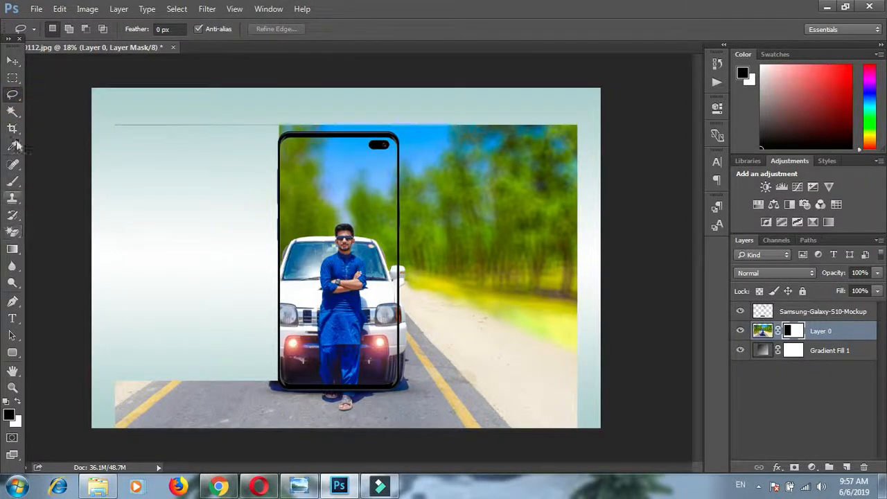
left_click(12, 77)
mouse_move(399, 124)
left_mouse_down()
mouse_move(428, 161)
mouse_move(451, 227)
mouse_move(576, 341)
mouse_move(597, 379)
left_mouse_up()
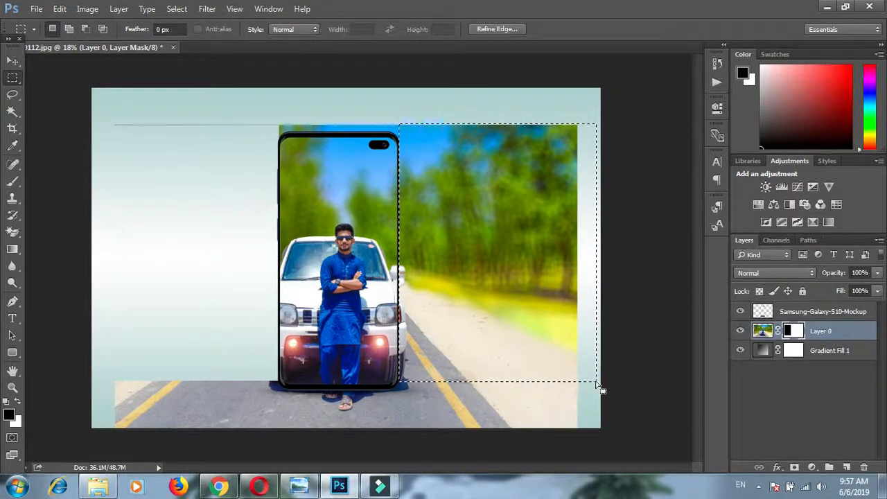
key("b")
mouse_move(527, 341)
left_mouse_down()
mouse_move(585, 340)
mouse_move(423, 332)
left_mouse_up()
mouse_move(142, 351)
left_mouse_down()
mouse_move(416, 253)
mouse_move(416, 188)
mouse_move(555, 187)
mouse_move(422, 173)
mouse_move(416, 99)
mouse_move(439, 86)
mouse_move(624, 106)
left_mouse_up()
left_click(12, 61)
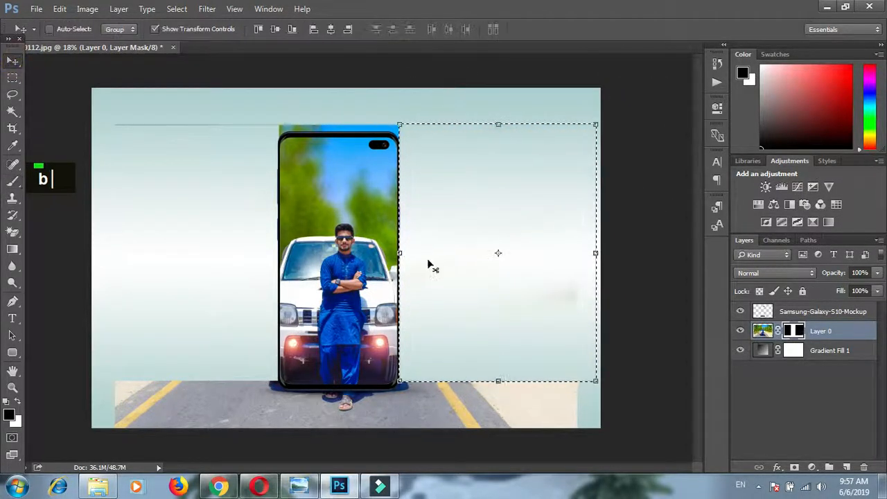
key("ctrl+d")
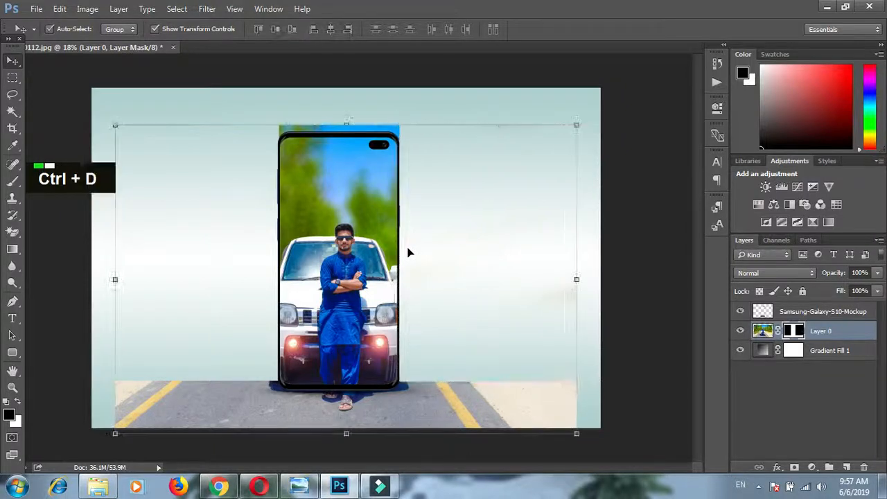
- Draw closed Pen paths around the leftover ground on both sides, slanting outward from the phone's lower corners to leave a road strip
scroll(347, 237, "down", 1)
key("alt")
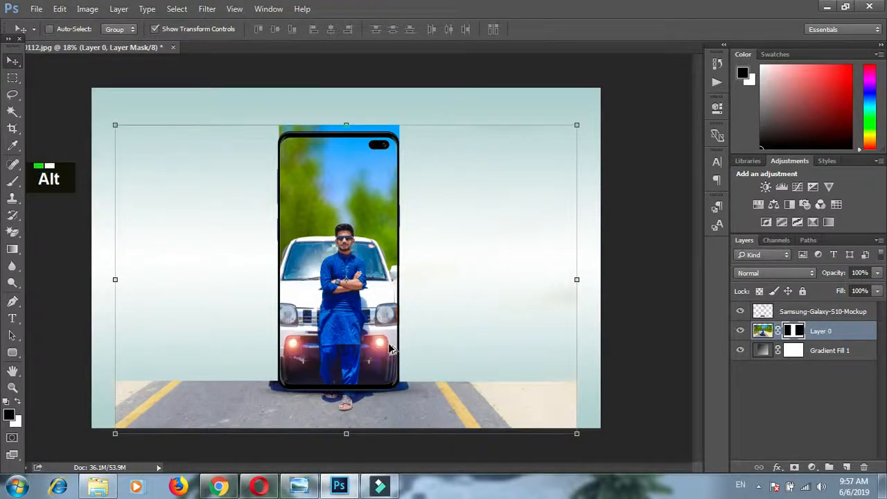
key("p")
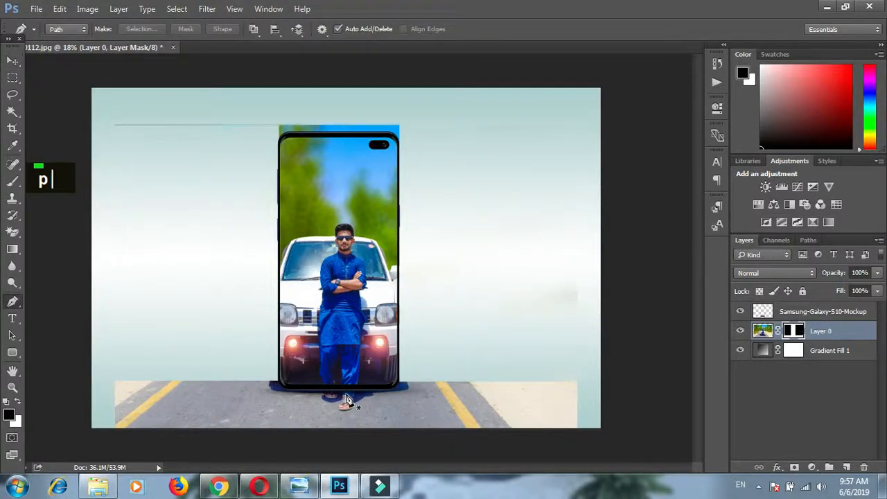
left_click(400, 382)
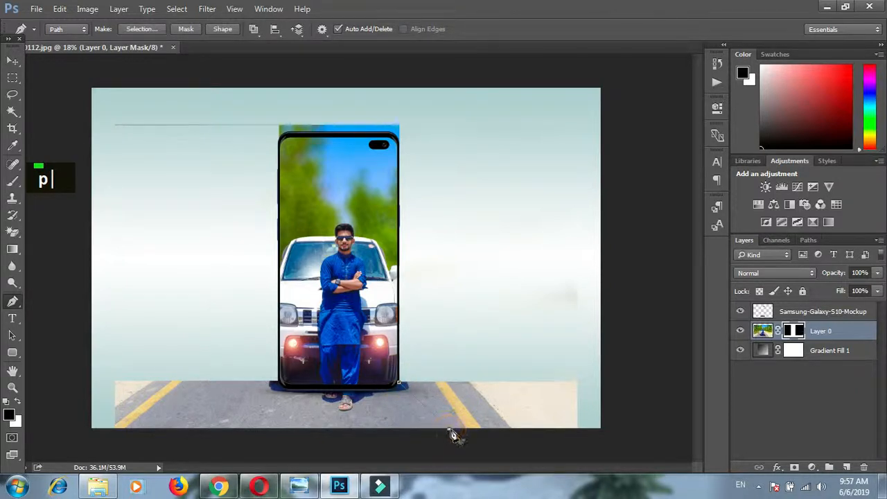
left_click(587, 431)
left_click(423, 368)
scroll(404, 387, "down", 1)
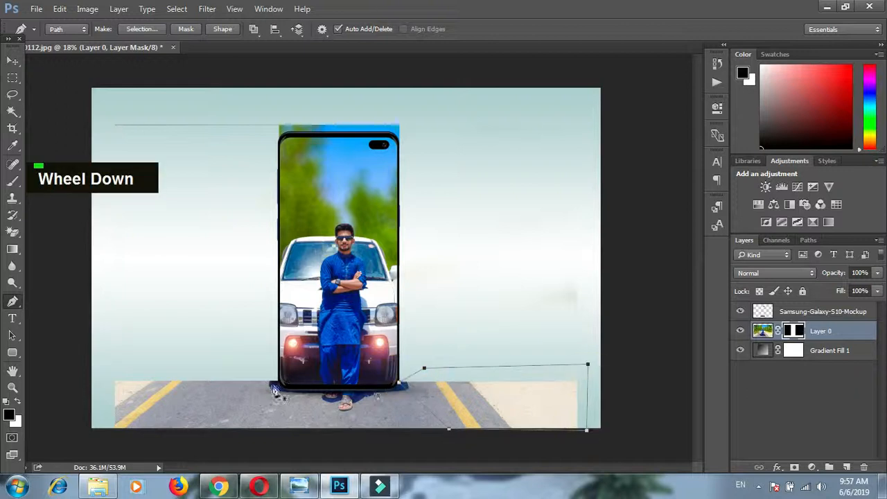
left_click(280, 381)
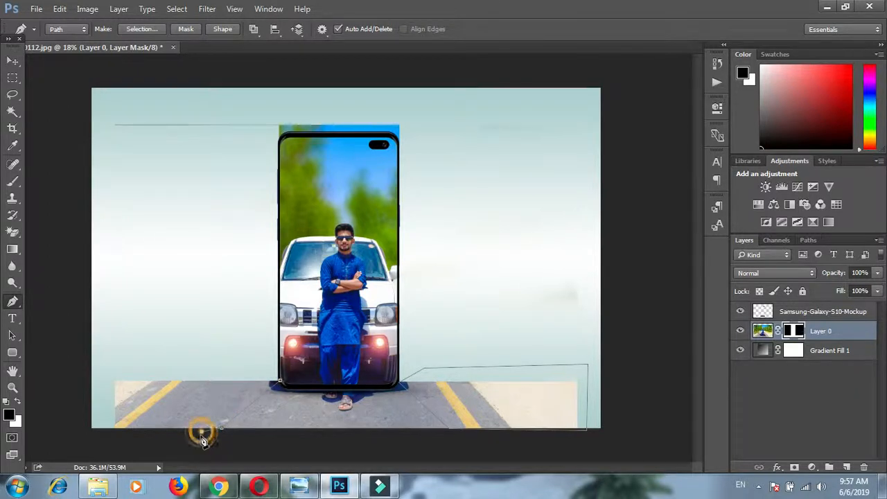
left_click(108, 429)
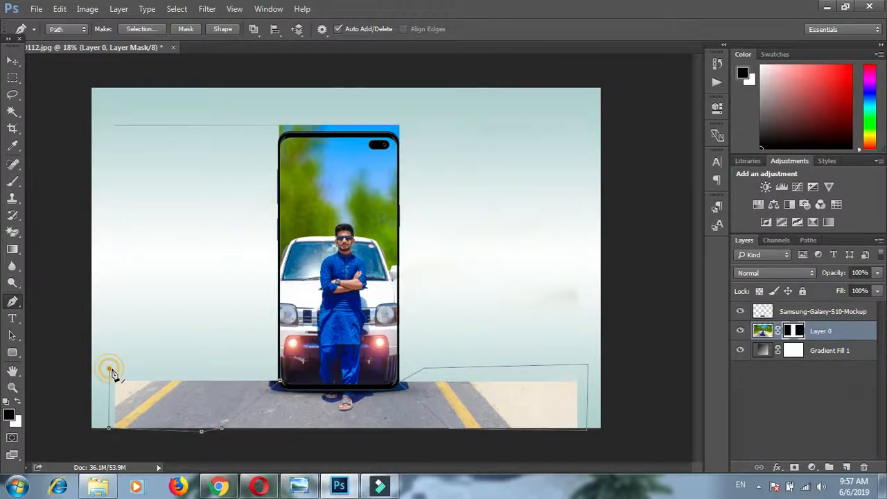
double_click(228, 364)
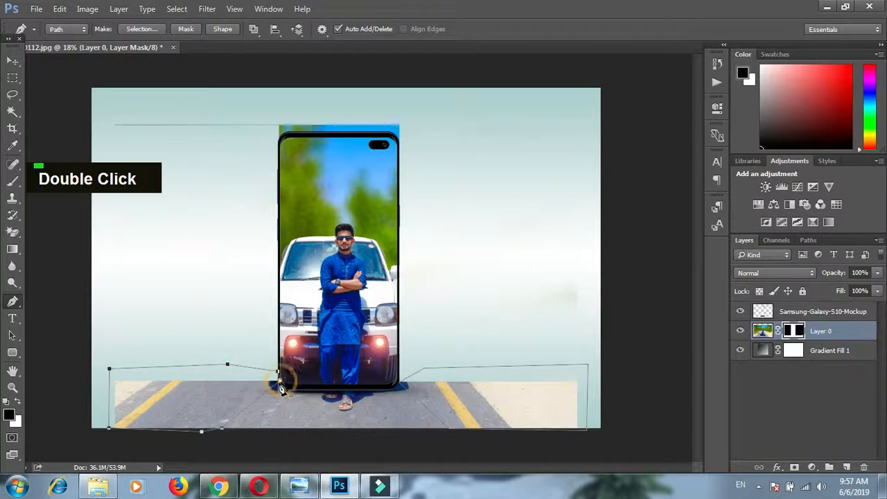
- Save the work path as Path 1 and load it as a selection
left_click(828, 161)
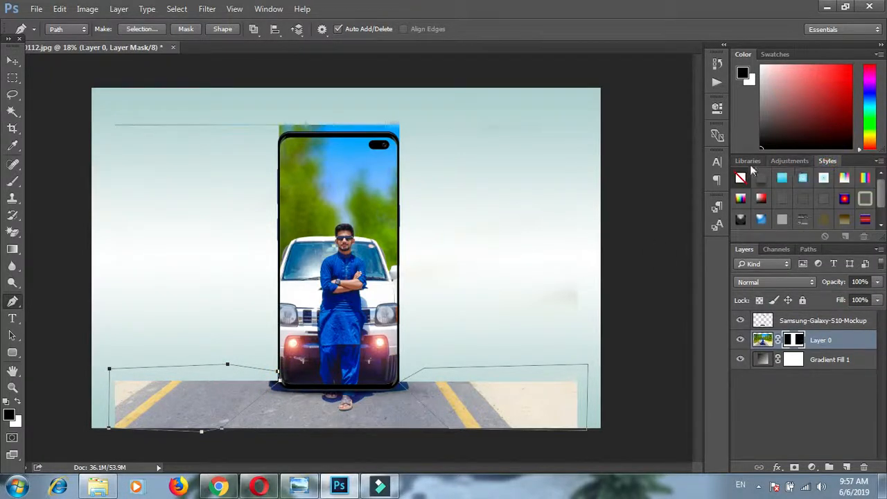
left_click(748, 161)
left_click(809, 282)
double_click(777, 296)
left_click(517, 163)
left_click(791, 466)
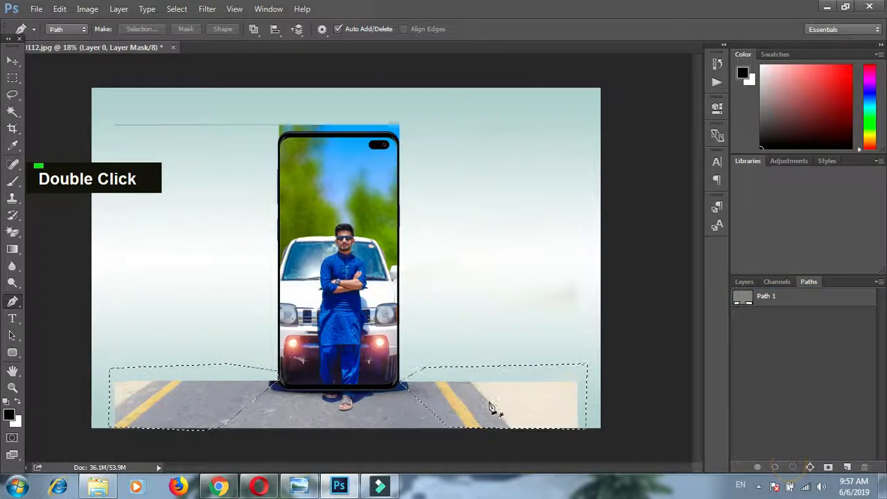
- Mask out the selected ground areas with black brush strokes, clear the selection, and make the Samsung-Galaxy-S10-Mockup layer active
key("b")
mouse_move(446, 366)
left_mouse_down()
mouse_move(575, 398)
mouse_move(222, 402)
left_mouse_up()
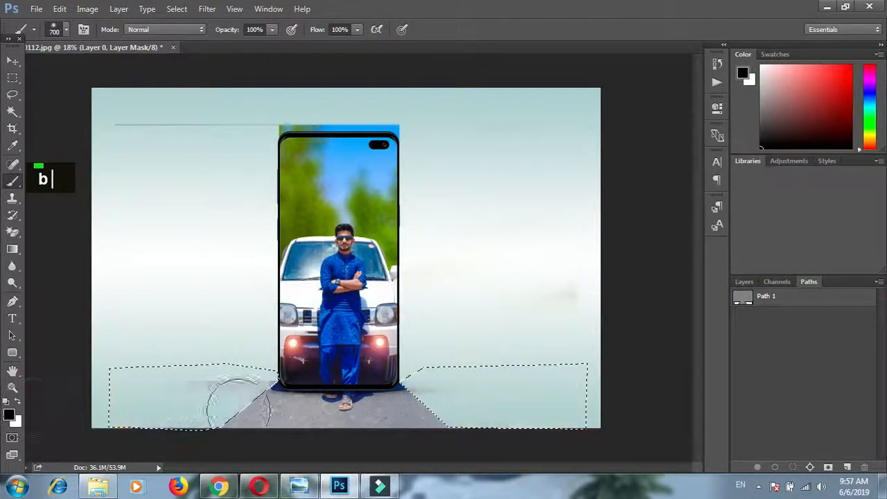
key("ctrl+d")
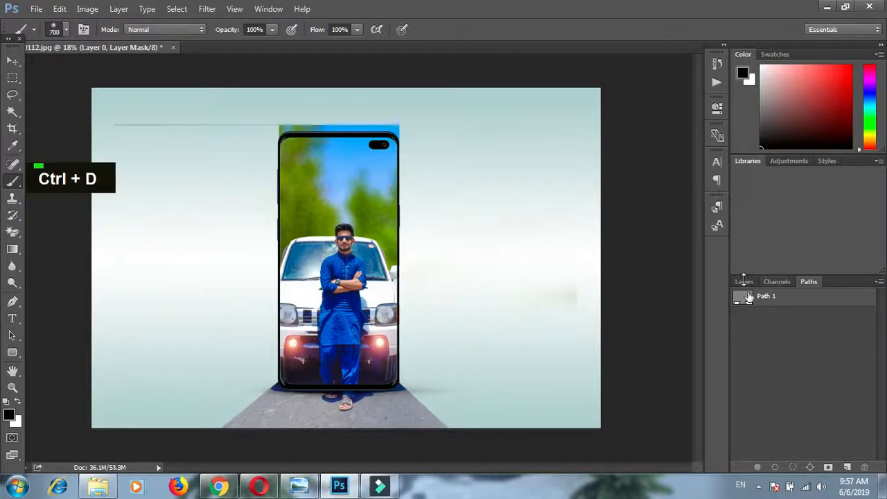
left_click(744, 281)
left_click(808, 353)
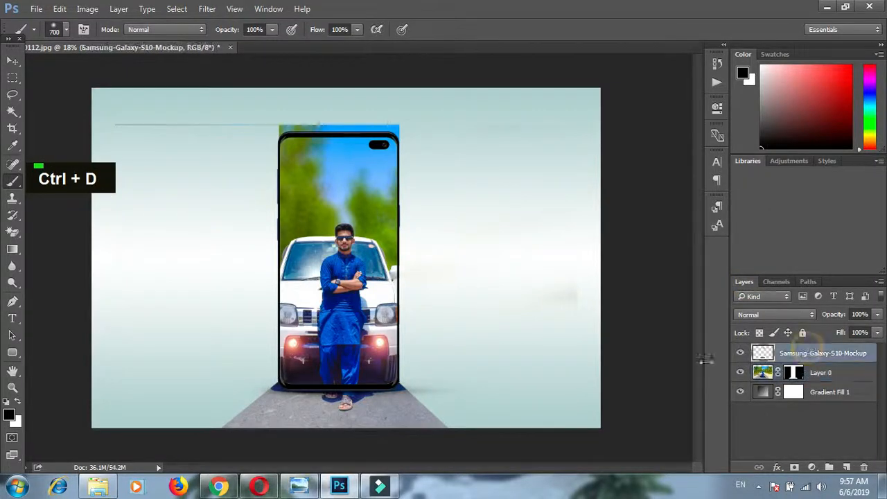
- Add a layer mask to the Samsung-Galaxy-S10-Mockup layer and paint out the frame's bottom edge over the man's legs
scroll(347, 402, "up", 5)
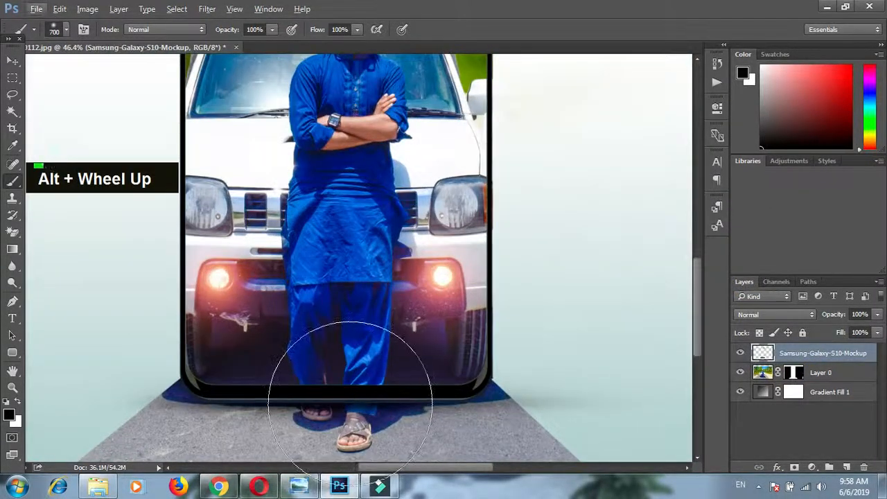
left_click(794, 467)
mouse_move(376, 386)
left_mouse_down()
mouse_move(321, 367)
mouse_move(344, 348)
mouse_move(337, 386)
mouse_move(349, 332)
left_mouse_up()
- Mask out the rest of the frame's bottom edge on both sides of the legs with an 80 px black brush
key("bracketleft")
key("bracketleft")
key("bracketleft")
key("bracketleft")
key("bracketleft")
key("bracketleft")
key("bracketleft")
key("bracketleft")
key("bracketleft")
key("bracketleft")
key("bracketleft")
key("bracketleft")
key("bracketleft")
key("bracketleft")
key("bracketleft")
key("bracketleft")
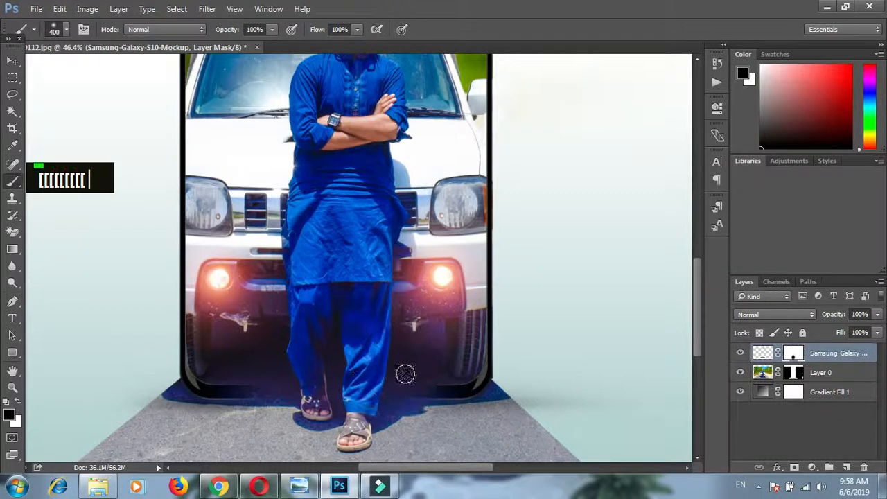
key("bracketright")
key("bracketright")
key("bracketright")
key("bracketright")
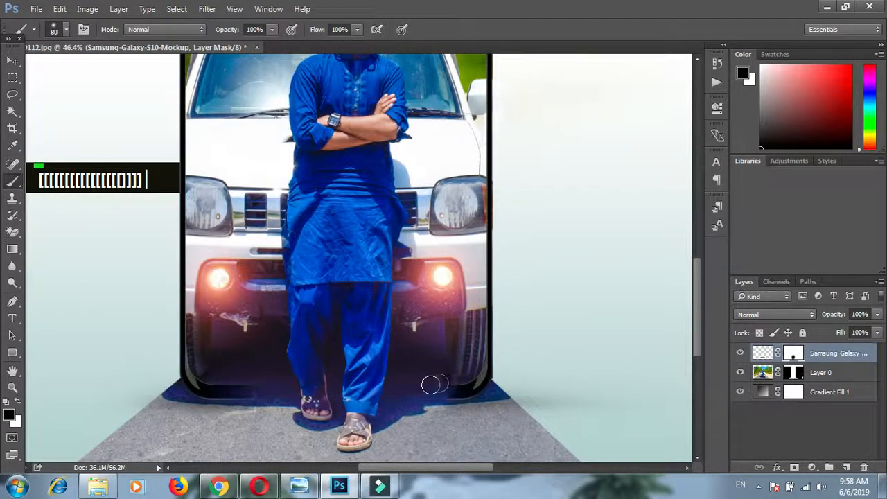
left_click_drag(310, 402, 257, 366)
left_click_drag(196, 390, 168, 405)
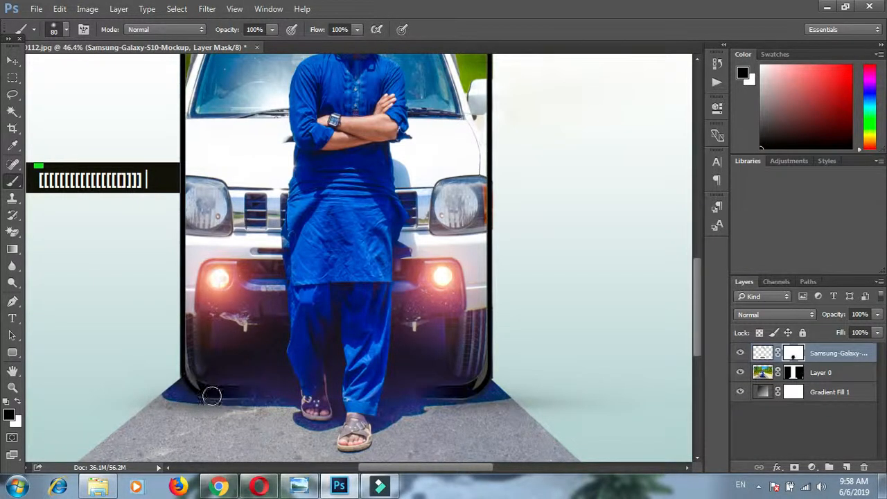
- Set the 80 px brush to 100% hardness, try masking out the frame's lower-right corner, and undo that stroke
scroll(176, 369, "up", 2)
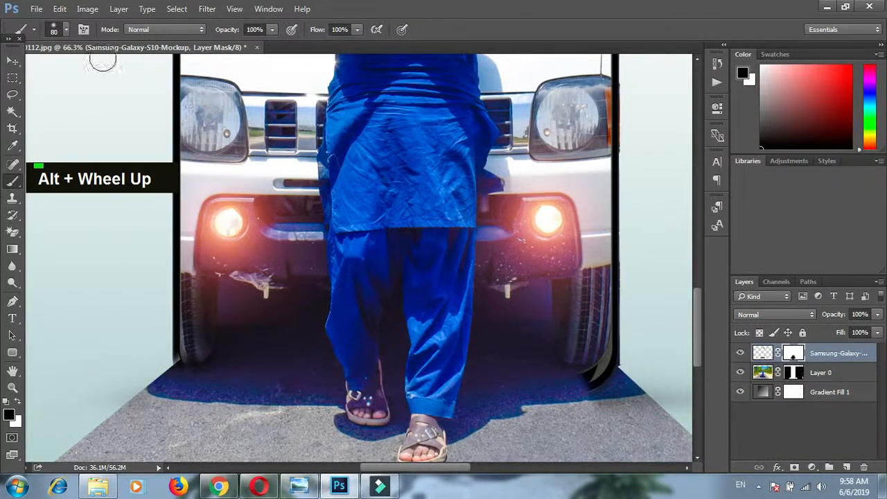
left_click(61, 29)
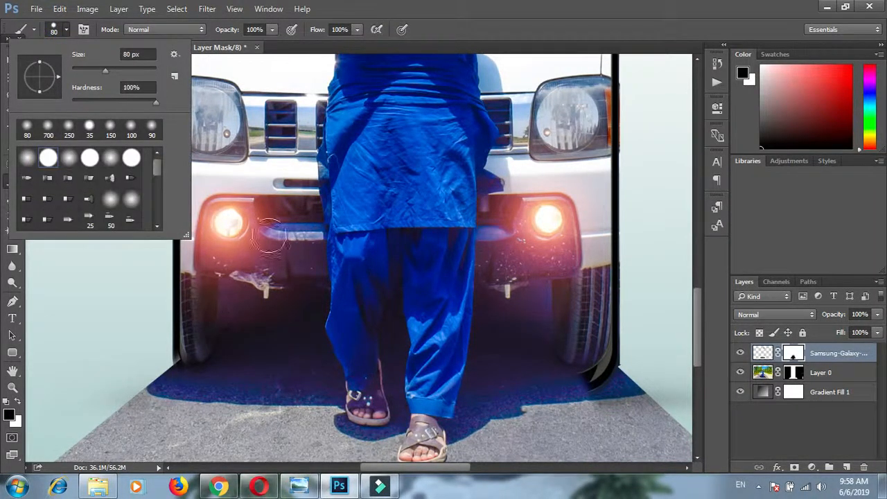
left_click(258, 262)
mouse_move(594, 376)
left_mouse_down()
mouse_move(584, 346)
mouse_move(604, 380)
mouse_move(579, 377)
left_mouse_up()
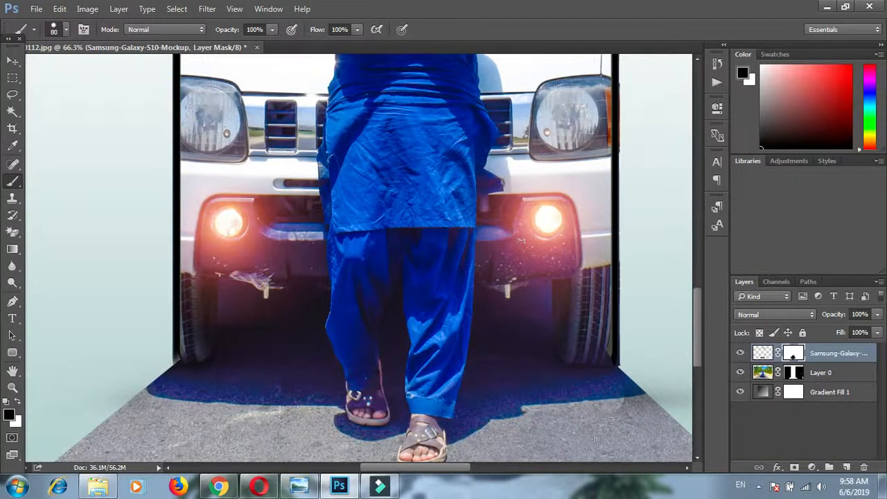
scroll(552, 427, "down", 4, "alt")
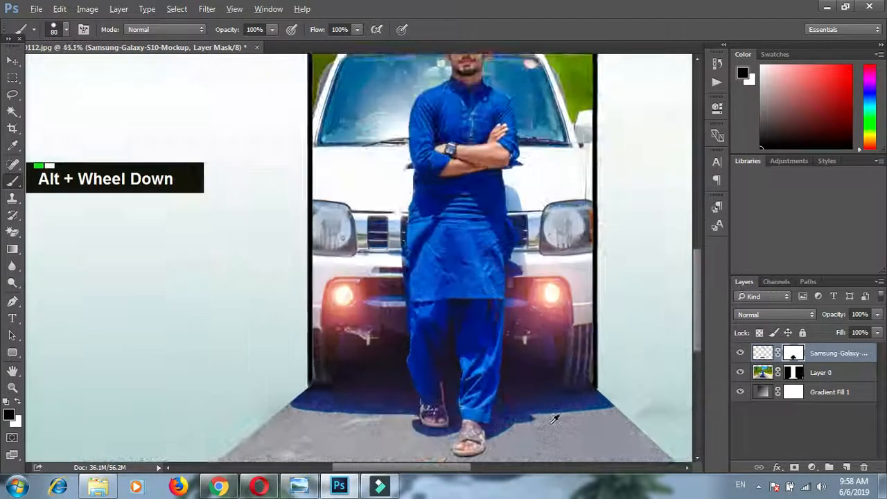
key("ctrl+z")
scroll(553, 428, "down", 1, "alt")
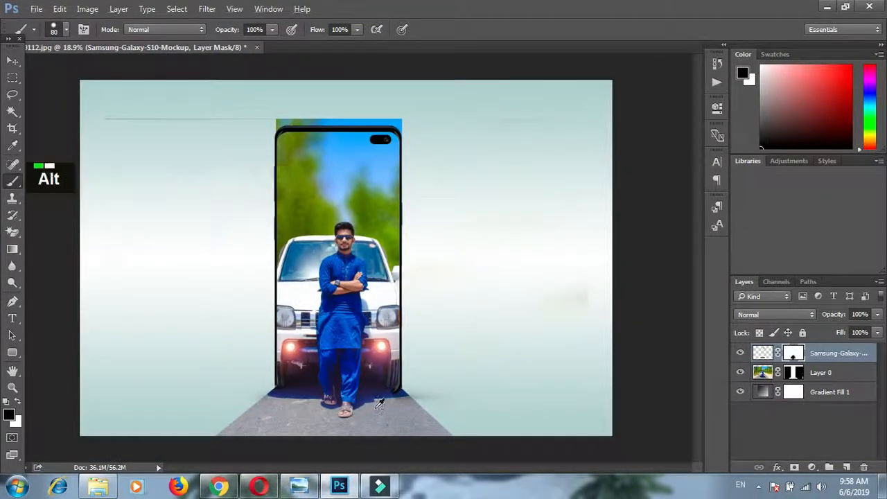
- Mask out the leftover lower-right corner of the phone frame beside the car's wheel, undoing a stray brush stroke
scroll(379, 404, "up", 2, "alt")
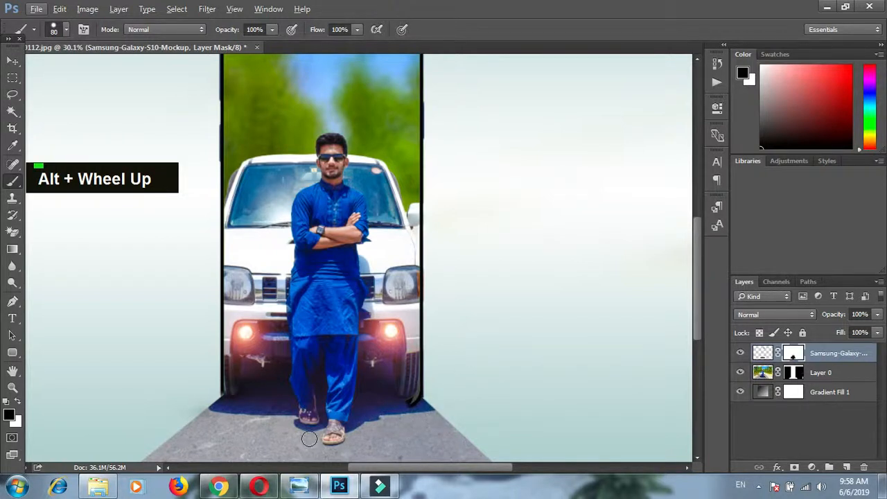
scroll(196, 409, "down", 2, "alt")
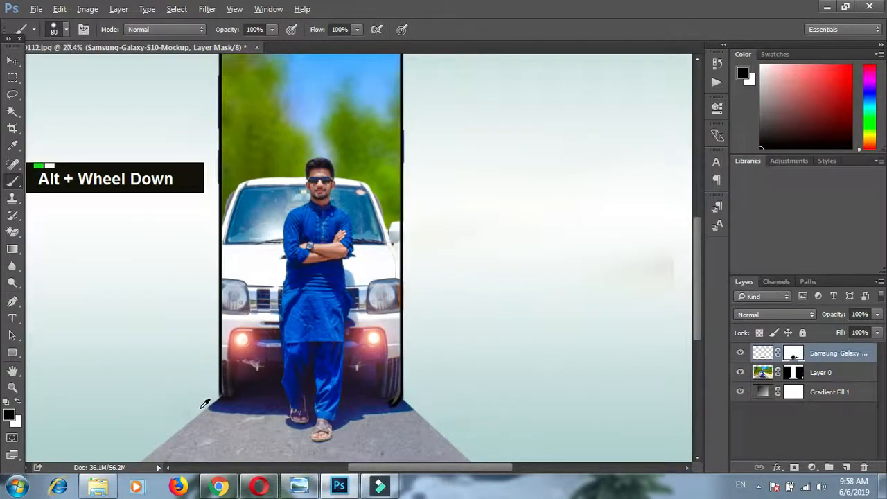
scroll(222, 411, "up", 2, "alt")
scroll(450, 416, "up", 5, "alt")
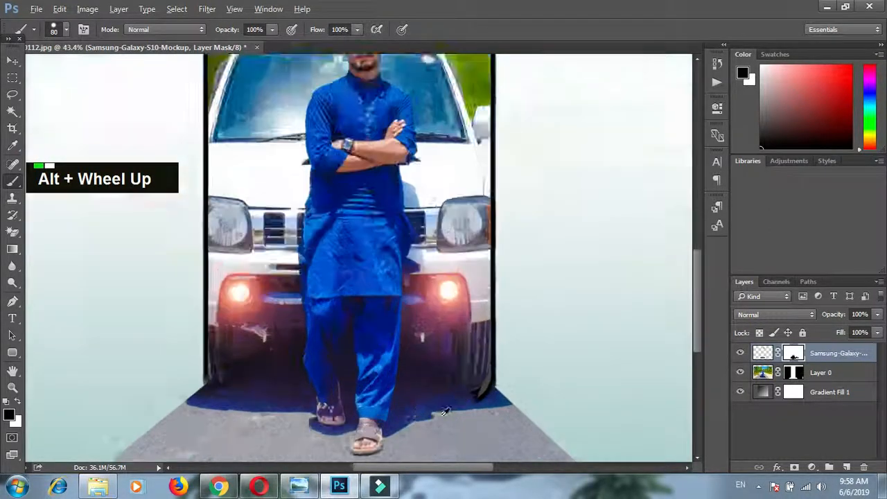
mouse_move(501, 380)
left_mouse_down()
mouse_move(487, 375)
mouse_move(491, 363)
mouse_move(509, 398)
left_mouse_up()
key("ctrl+z")
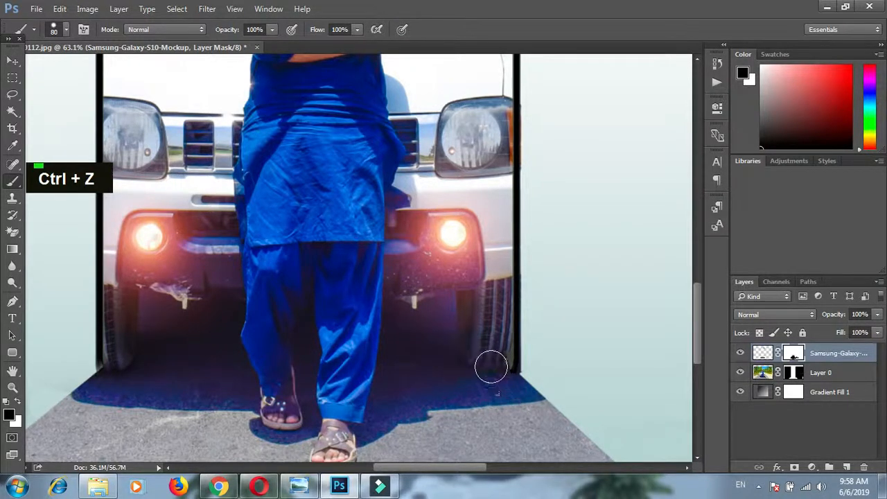
scroll(375, 402, "down", 3, "alt")
scroll(376, 402, "down", 3, "alt")
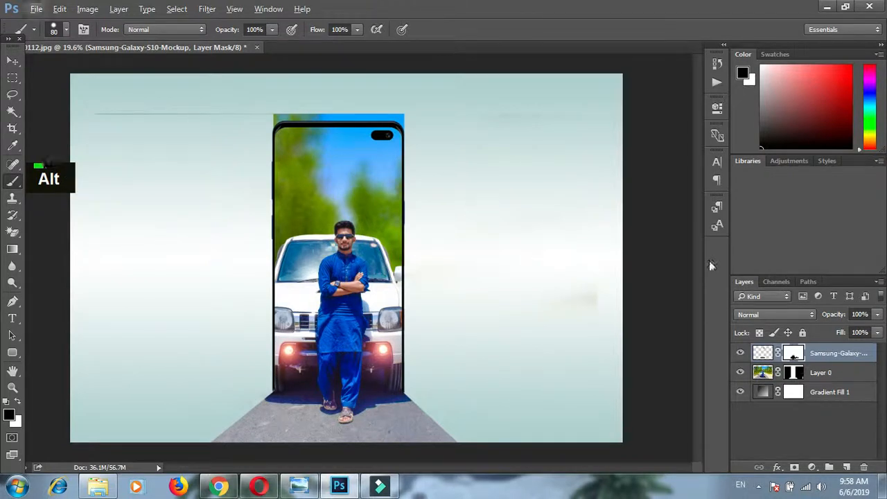
- Paint black on Layer 0's mask with a 150 px brush to hide the photo strip above the phone's top edge
double_click(777, 375)
key("bracketright")
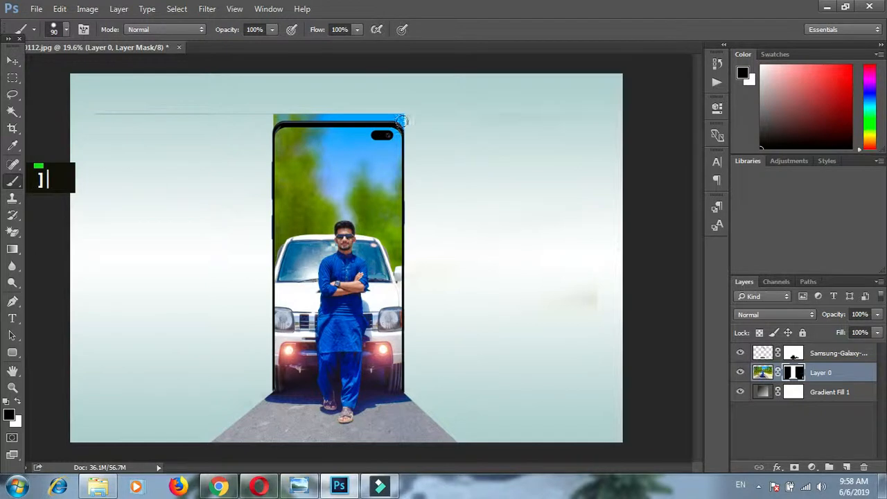
key("bracketright")
left_click(402, 118)
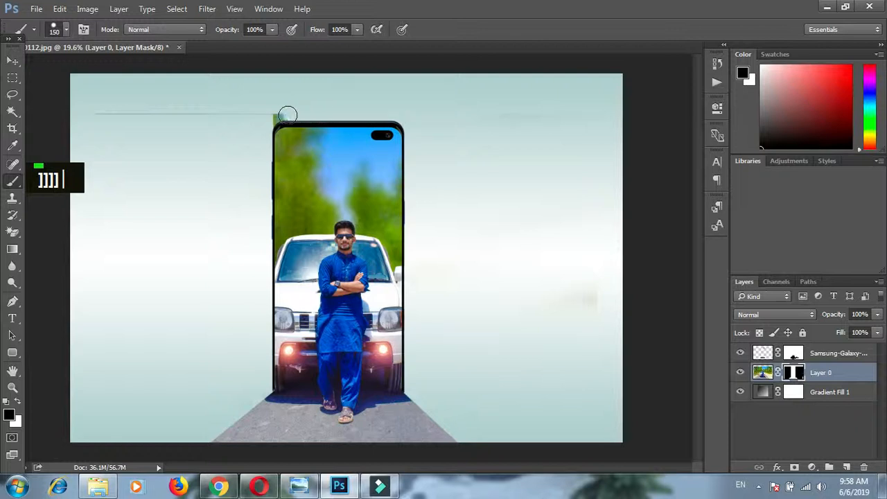
left_click(251, 117, "shift")
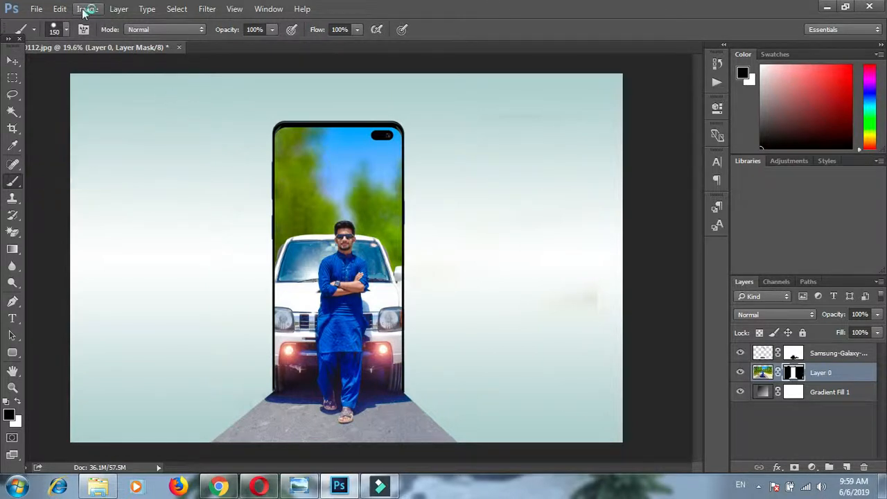
- Warp the photo on Layer 0 by pulling its two bottom corners outward beyond the canvas sides to widen the road
left_click(762, 373)
left_click(61, 9)
left_click(61, 9)
left_click(61, 9)
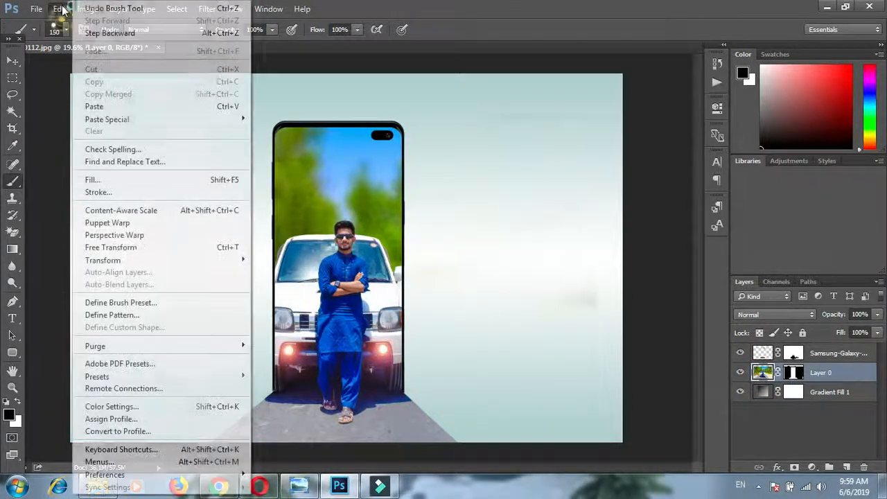
mouse_move(219, 258)
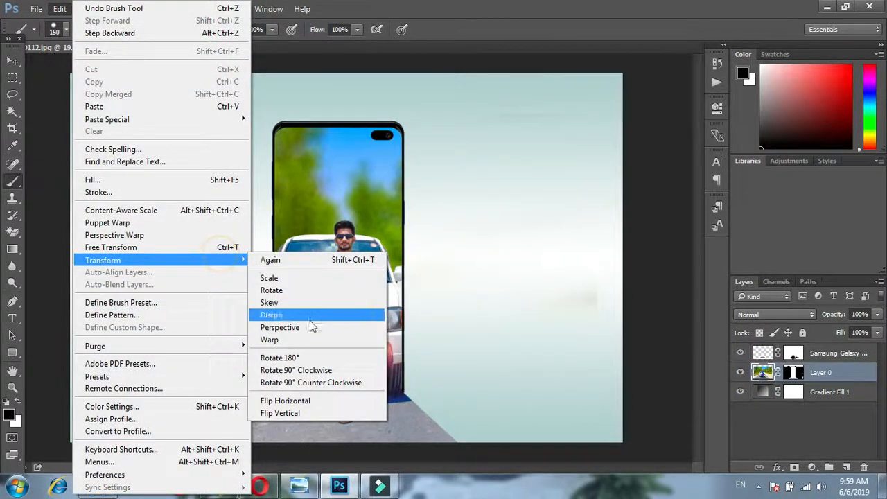
left_click(301, 340)
left_click_drag(96, 449, 40, 441)
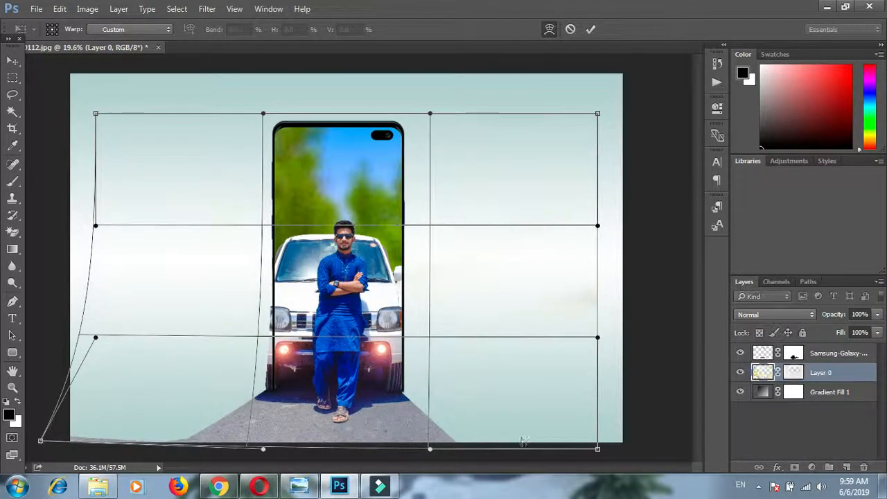
left_click_drag(598, 448, 640, 435)
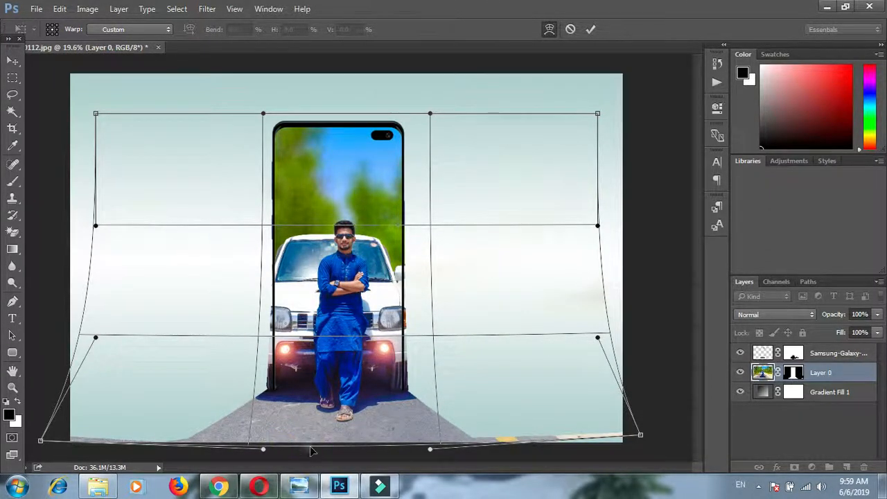
- Level the warp's bottom edge, pull both bottom corners slightly farther out, and apply the transformation
left_click_drag(431, 449, 431, 446)
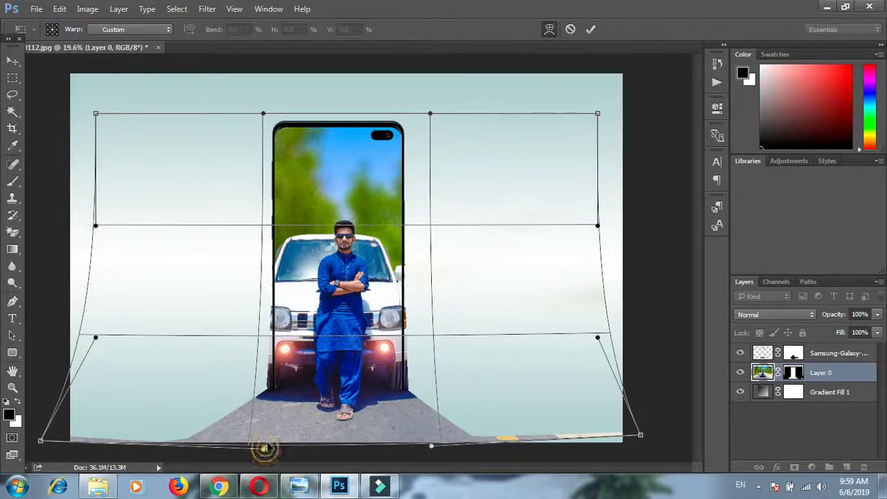
left_click_drag(265, 450, 269, 445)
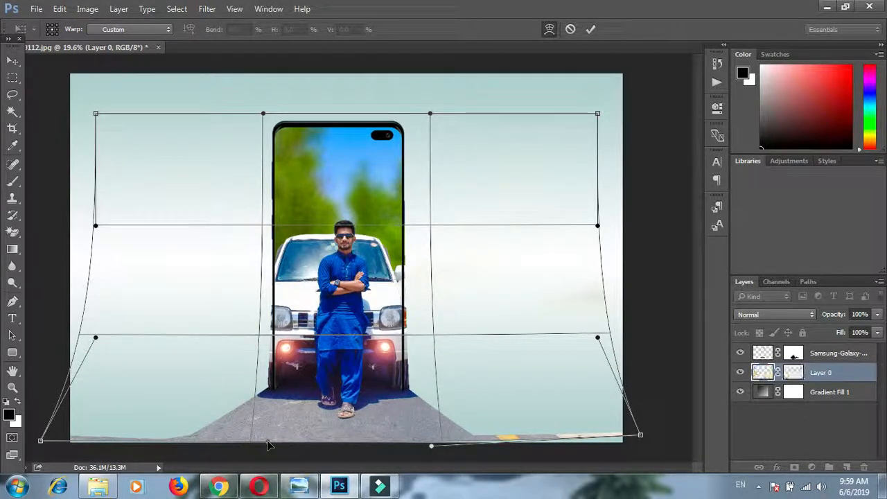
left_click_drag(42, 441, 27, 443)
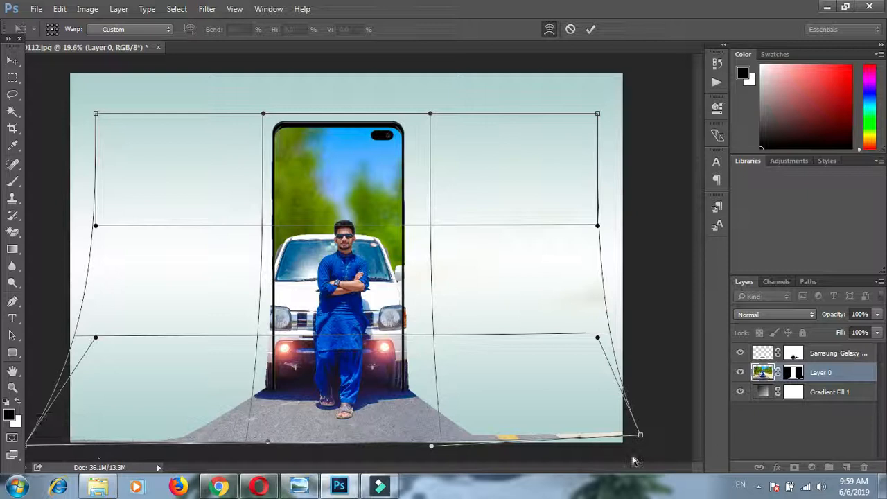
left_click_drag(642, 438, 654, 441)
left_click(13, 62)
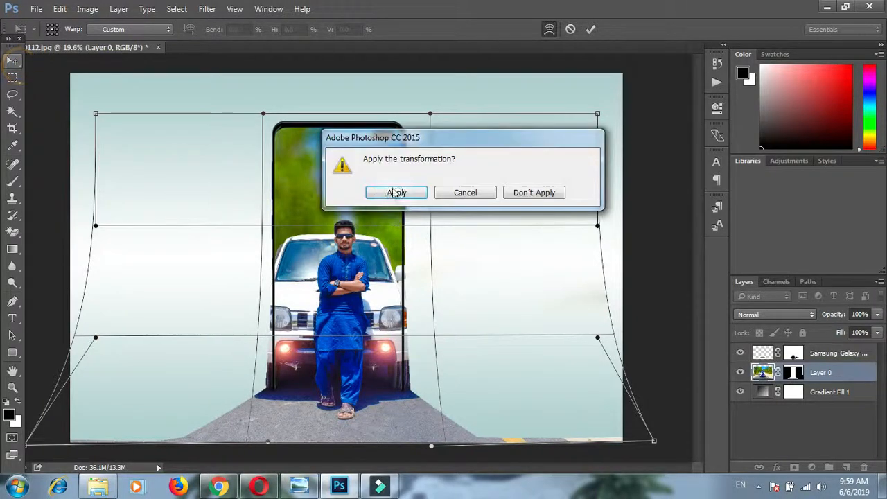
left_click(464, 192)
scroll(322, 325, "down", 1)
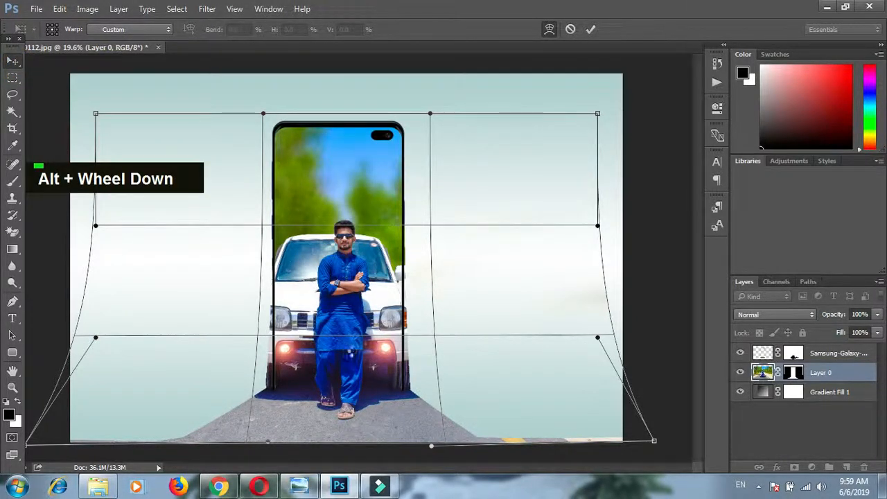
scroll(307, 385, "up", 2)
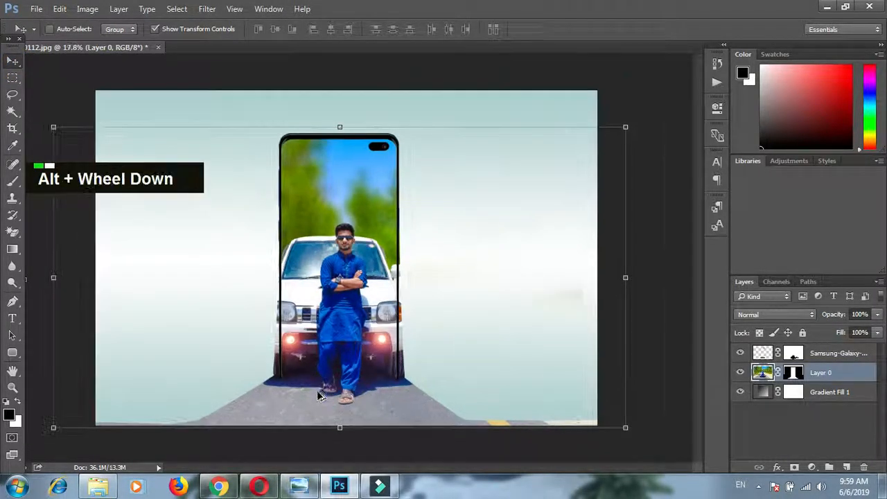
- Brush black on Layer 0's mask to hide the part of the car protruding past the phone's left edge
scroll(194, 350, "up", 3)
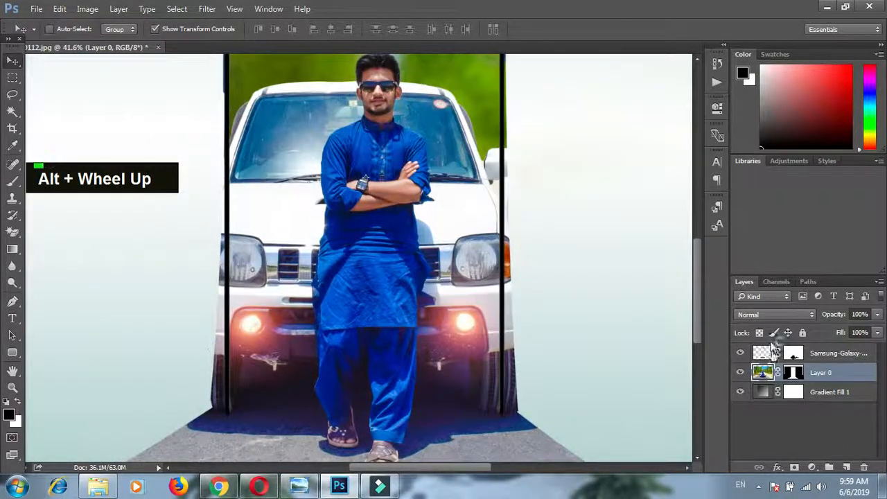
left_click(794, 373)
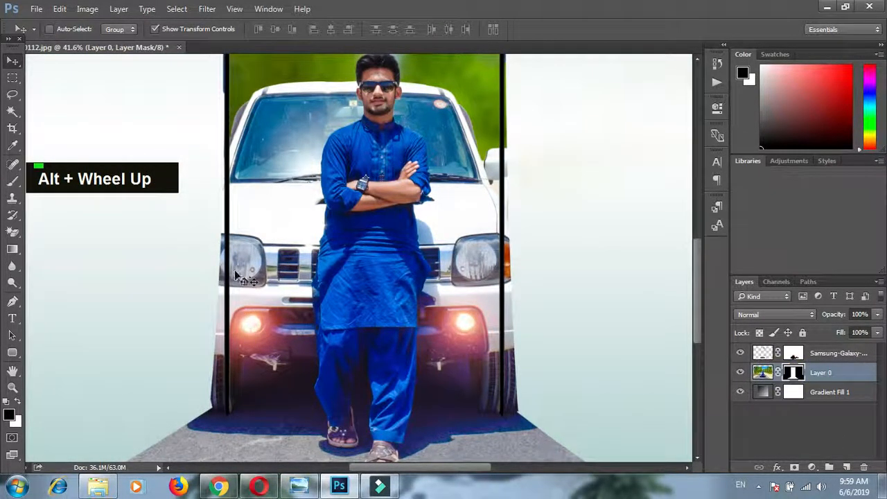
key("b")
mouse_move(205, 217)
left_mouse_down()
mouse_move(202, 252)
mouse_move(205, 221)
mouse_move(206, 391)
mouse_move(174, 398)
left_mouse_up()
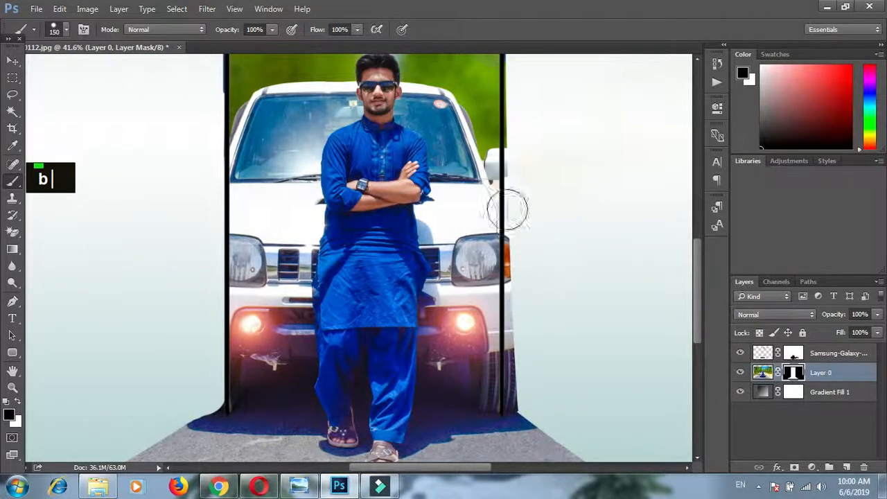
- Brush black on Layer 0's mask with a soft 80 px brush to hide the car parts protruding past the phone's right edge
key("bracketleft")
key("bracketleft")
key("bracketleft")
key("bracketleft")
key("bracketleft")
key("bracketleft")
key("bracketleft")
key("bracketleft")
key("bracketleft")
key("bracketleft")
key("bracketleft")
key("bracketleft")
key("bracketleft")
key("bracketleft")
key("bracketleft")
key("bracketleft")
key("bracketright")
key("bracketright")
key("bracketright")
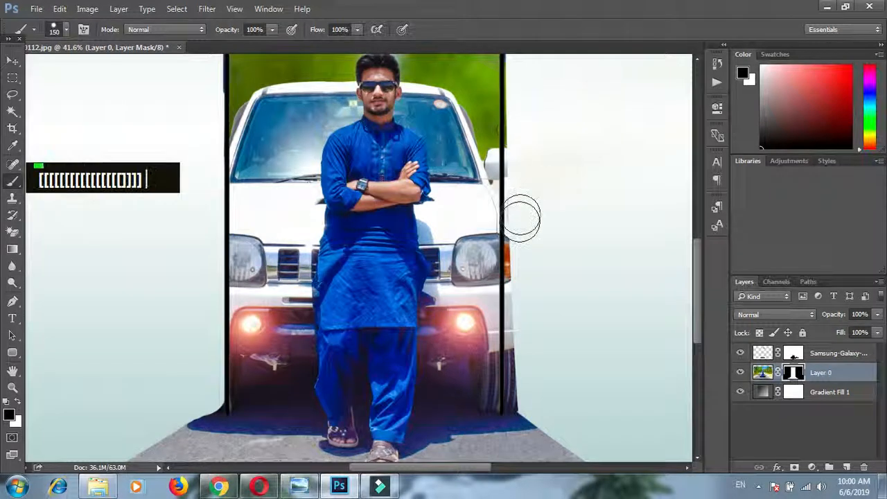
scroll(539, 124, "up", 3)
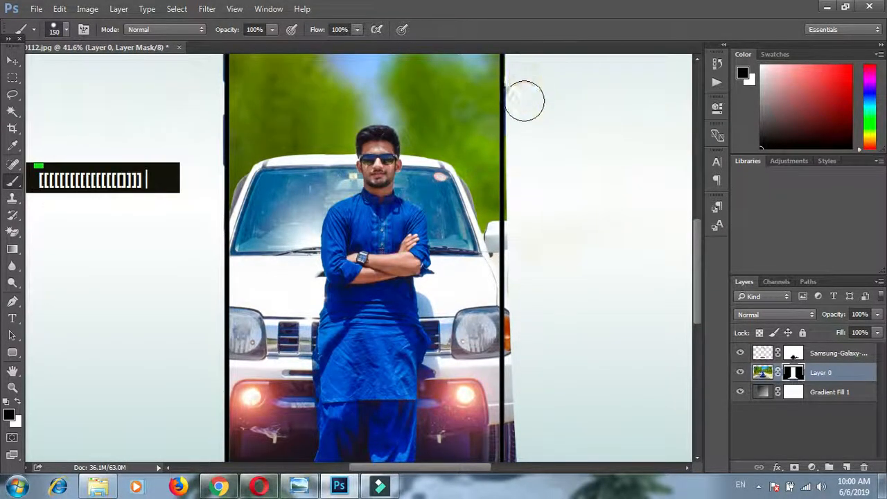
key("b")
scroll(527, 139, "up", 4)
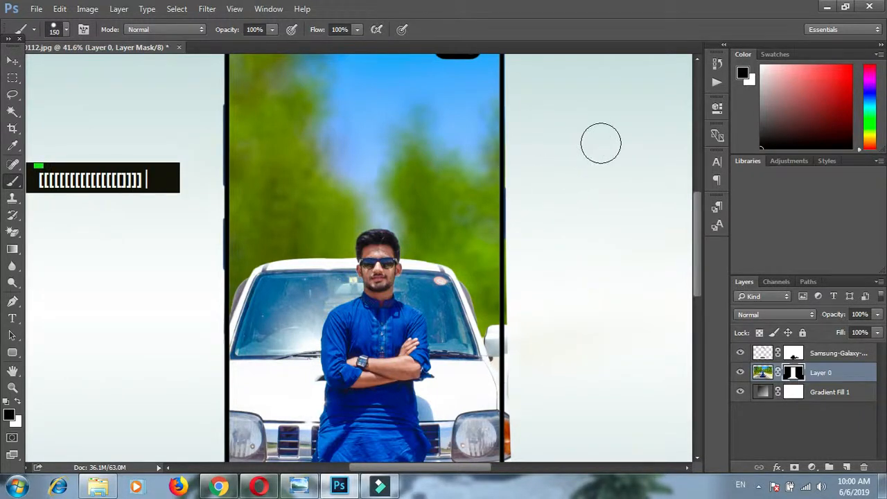
left_click(53, 29)
left_click(48, 134)
left_click(26, 170)
double_click(26, 157)
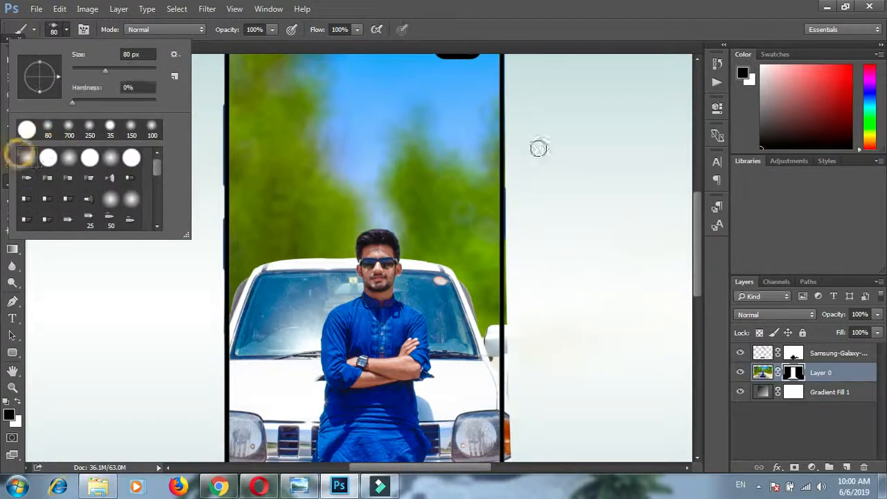
scroll(518, 151, "down", 2)
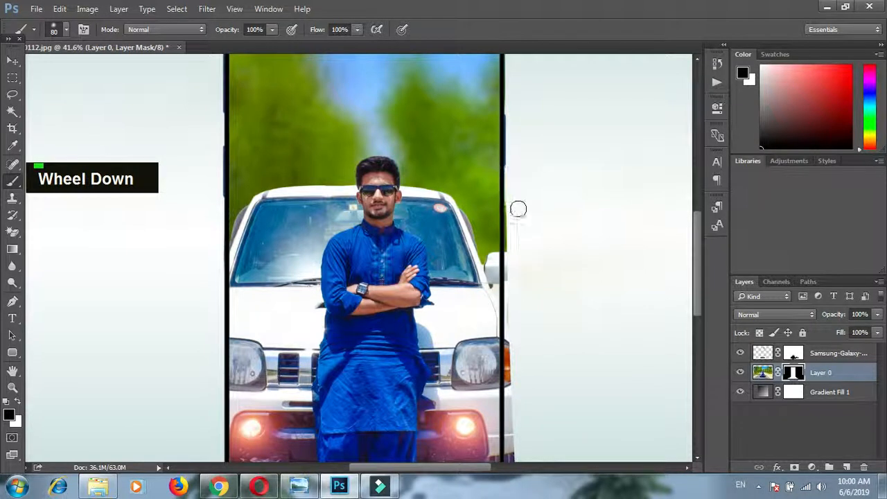
scroll(513, 145, "up", 2)
scroll(510, 157, "down", 3)
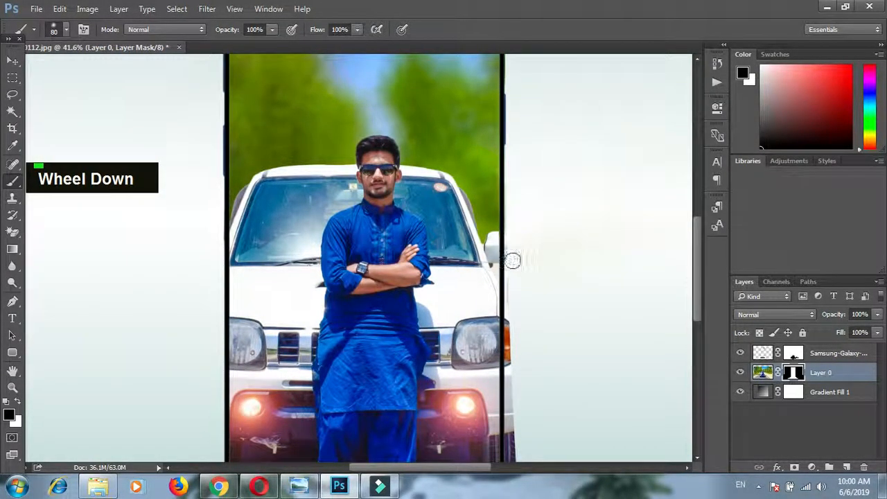
scroll(512, 257, "down", 3)
left_click_drag(512, 136, 512, 167)
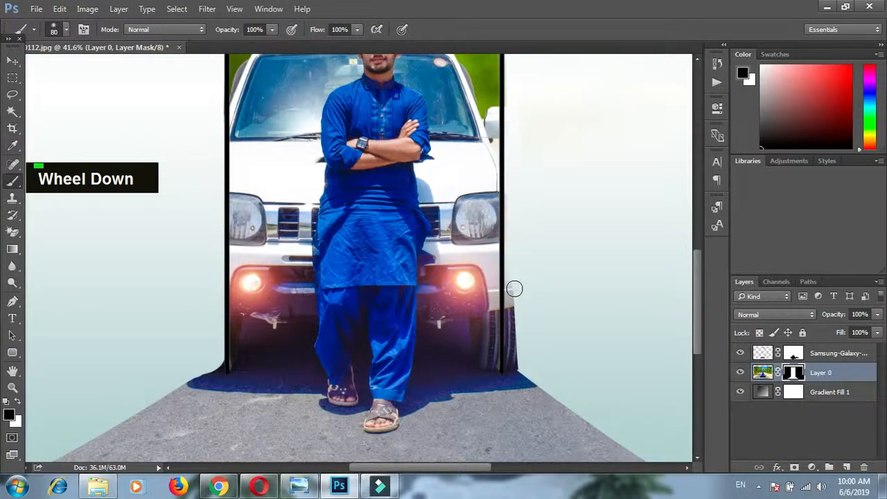
left_click_drag(513, 296, 510, 350)
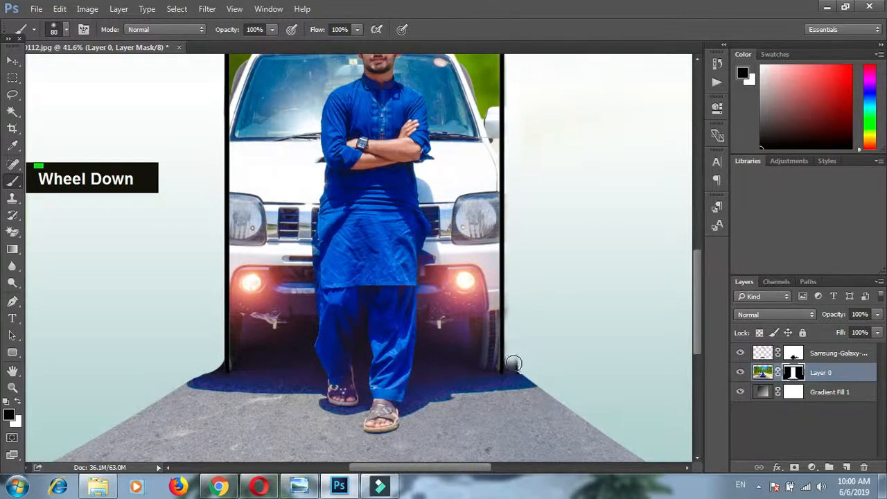
- Start a Pen path at the lower end of the phone's left edge, where it meets the road
scroll(511, 360, "down", 3, "alt")
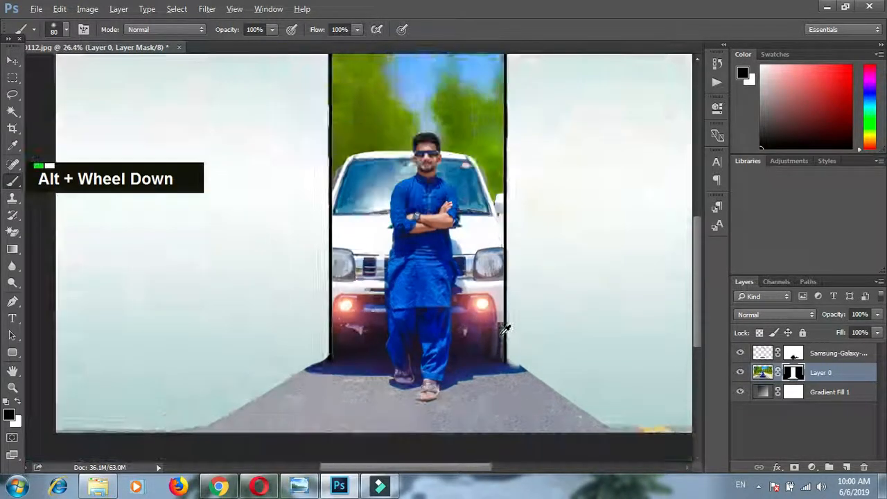
key("alt")
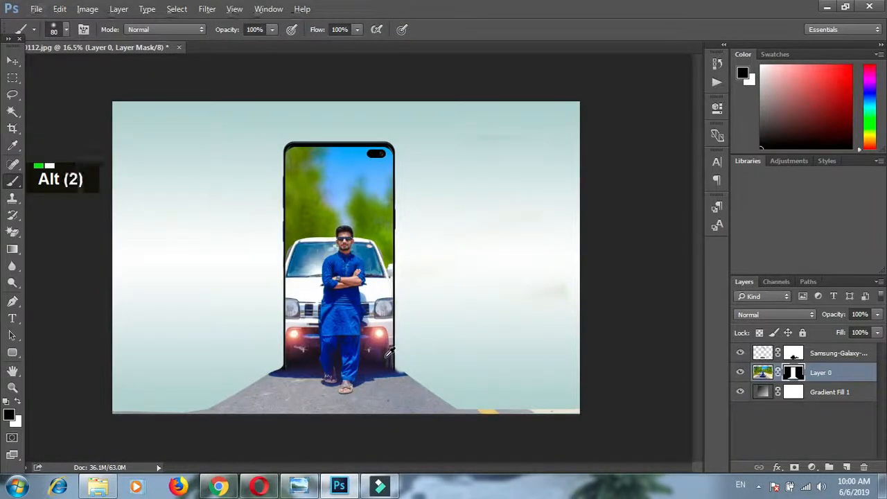
scroll(285, 355, "down", 1, "alt")
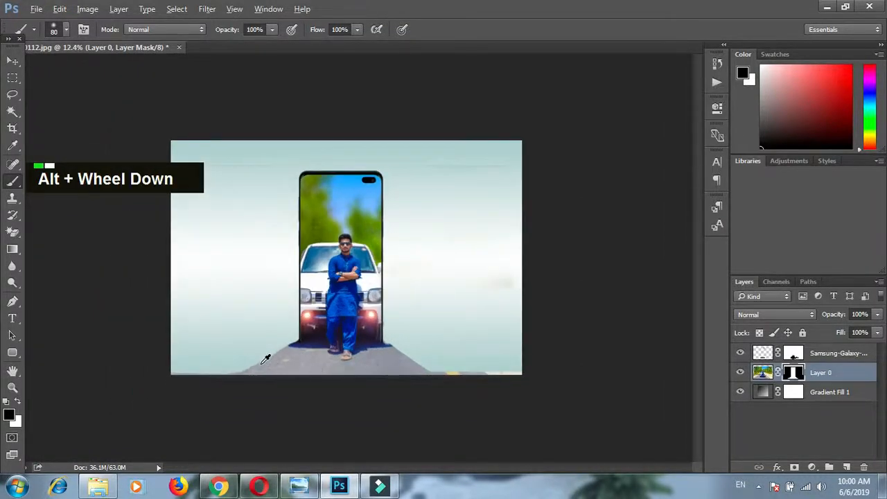
scroll(265, 359, "up", 1)
scroll(261, 384, "down", 3, "alt")
scroll(259, 386, "up", 1, "alt")
scroll(259, 387, "up", 3, "alt")
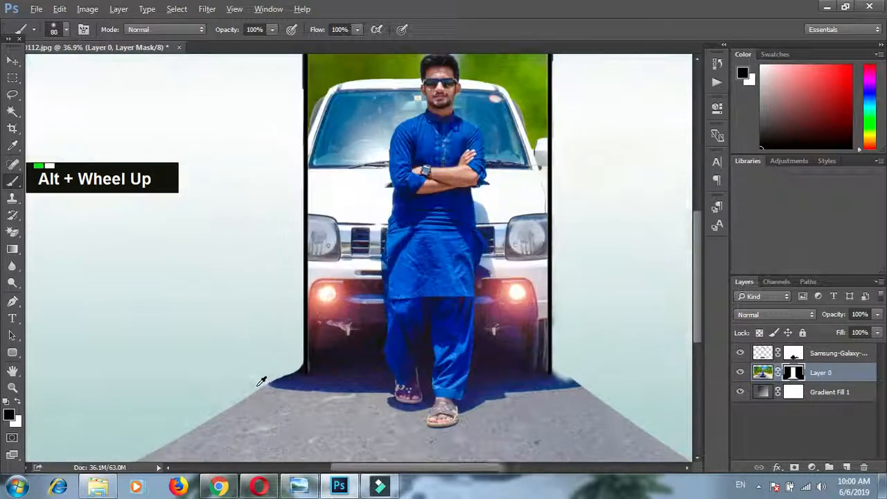
key("p")
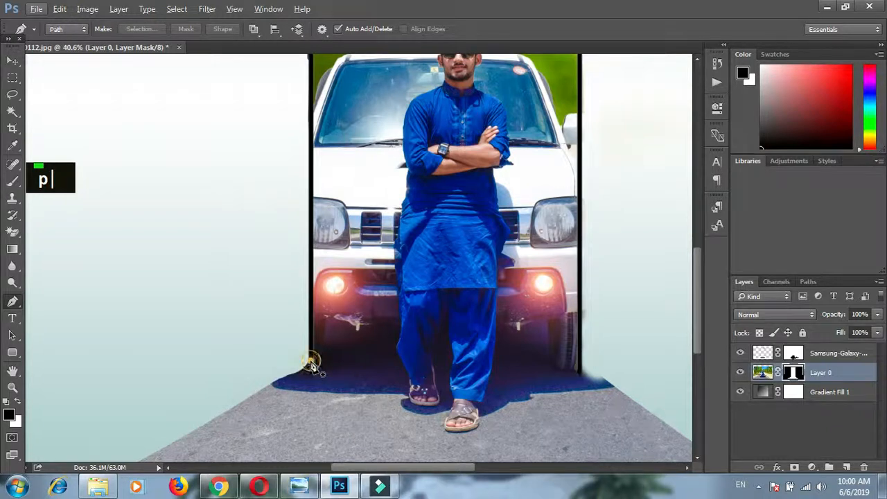
left_click(310, 362)
left_click(238, 401)
key("b")
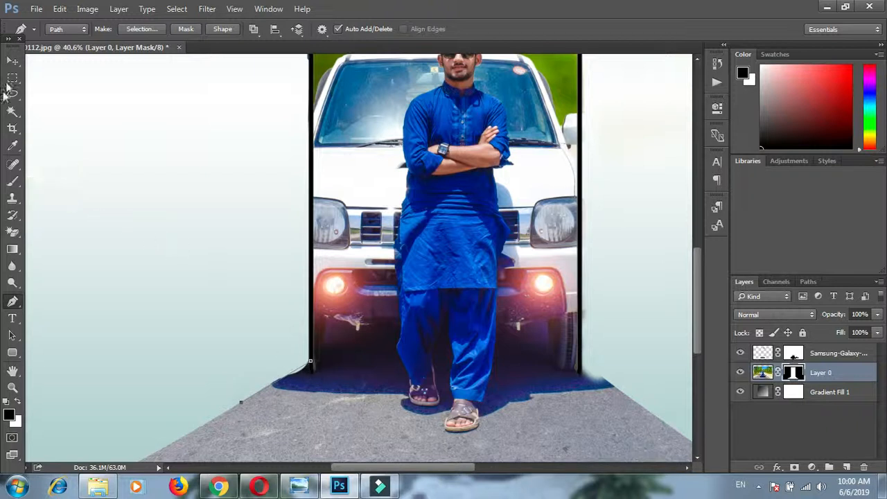
left_click(13, 61)
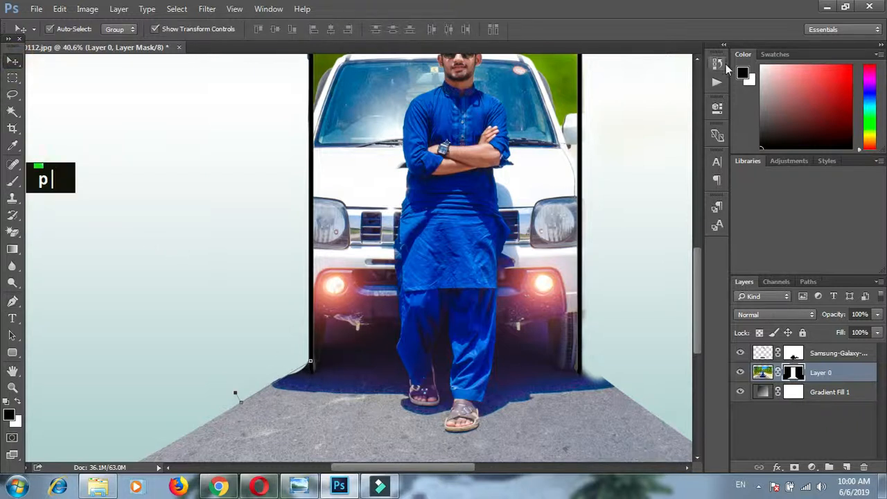
left_click(718, 64)
left_click(631, 75)
key("ctrl")
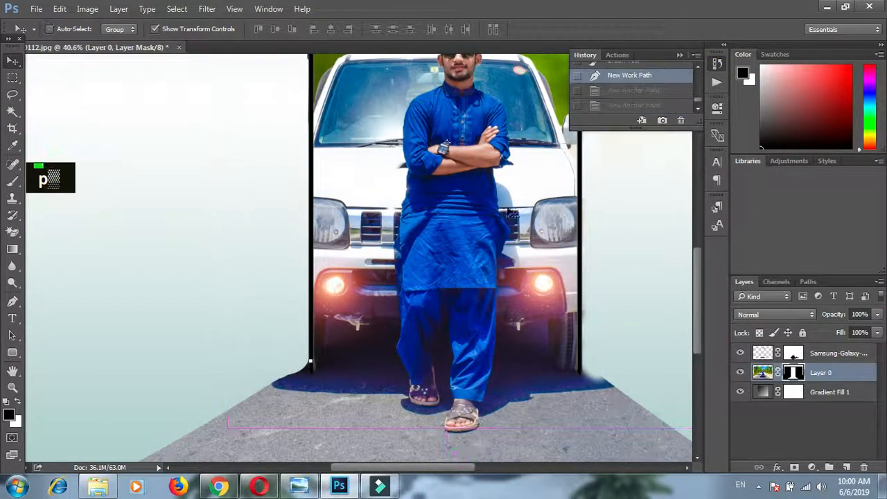
- Close the Pen path around the sliver of shadow bulging outside the road's left edge beside the phone
key("p")
left_click(297, 375)
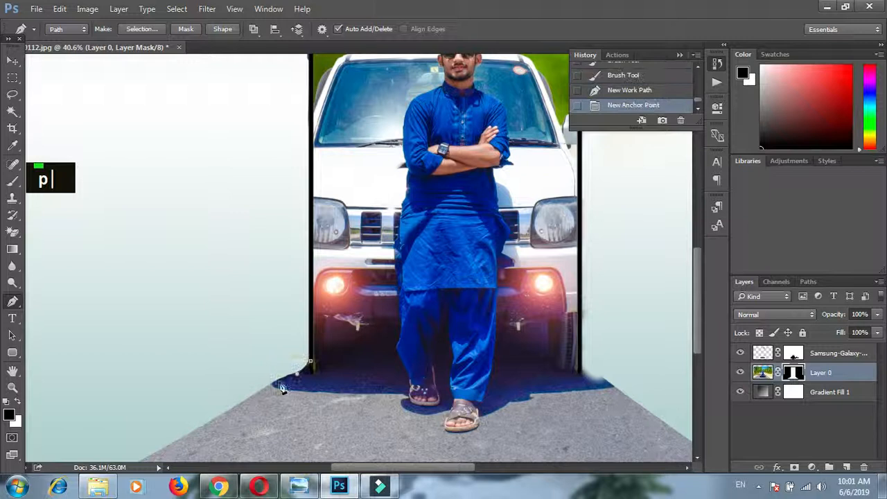
left_click(240, 412)
left_click(224, 415)
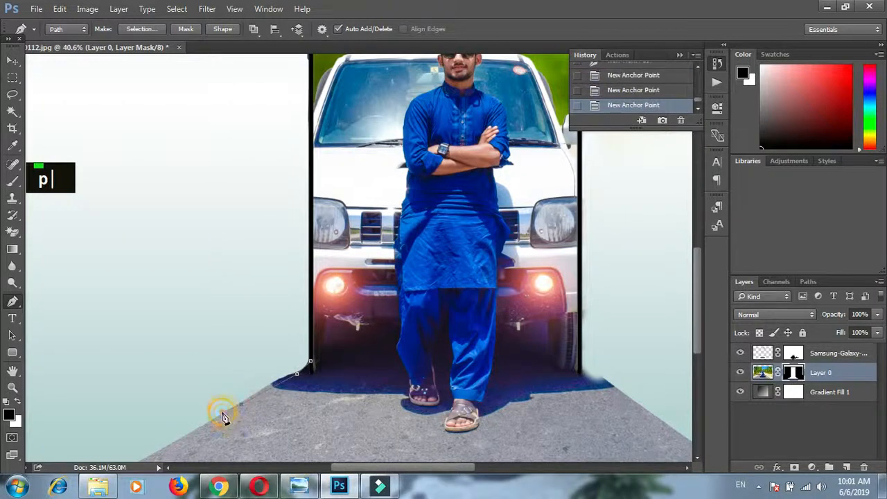
left_click(310, 362)
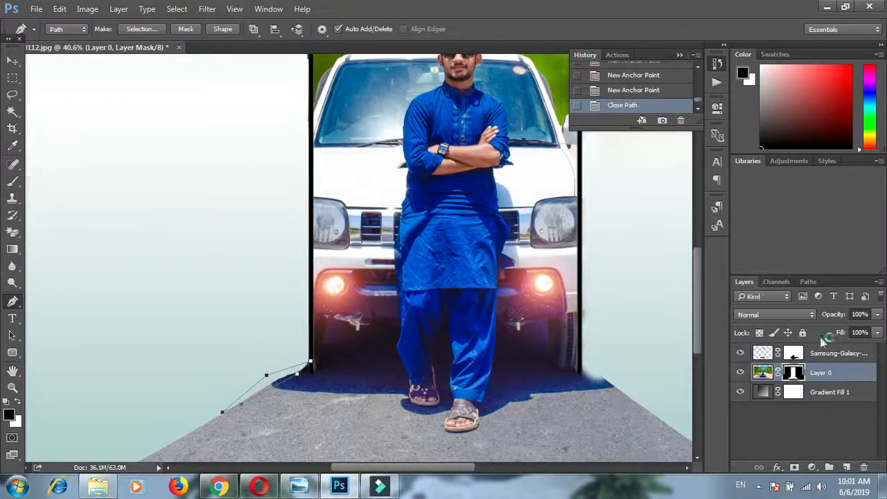
- Draw a second closed Pen path along the road's right edge, starting from the phone's lower right corner
left_click(580, 370)
left_click(626, 402)
left_click(642, 406)
left_click(645, 387)
left_click(588, 363)
left_click(580, 369)
- Save the work path as Path 2 and load it as a selection
left_click(808, 282)
double_click(762, 316)
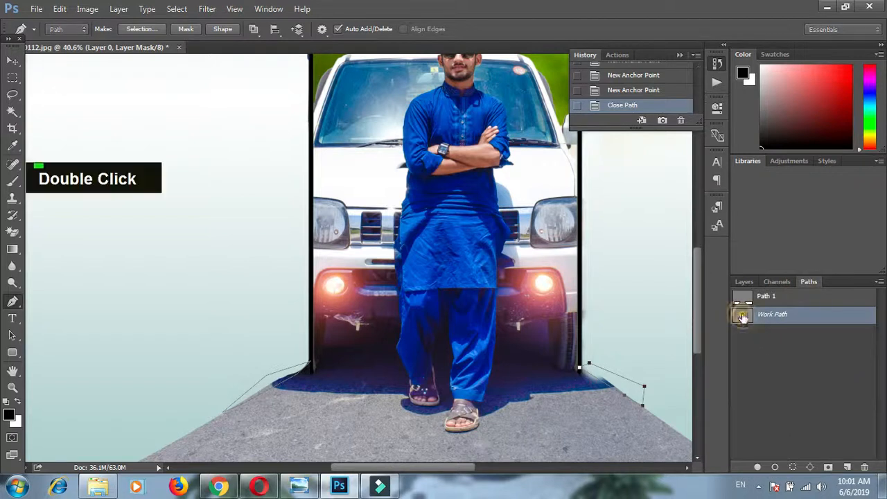
key("Return")
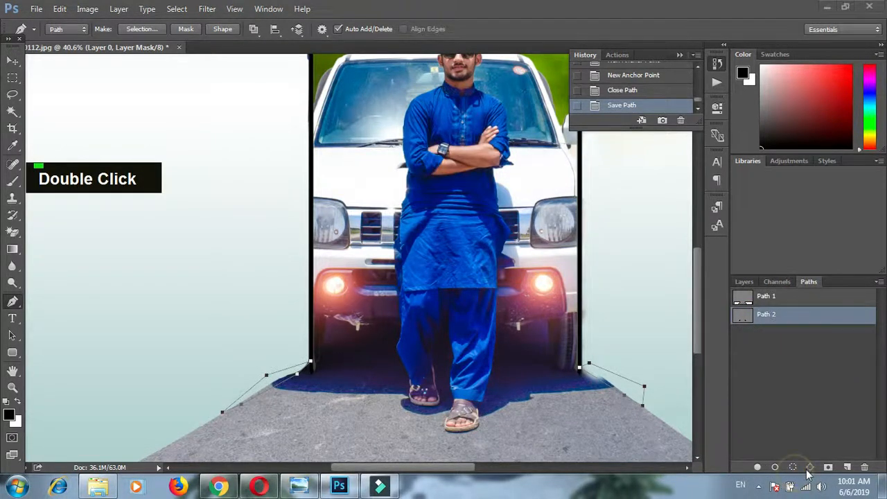
left_click(792, 467)
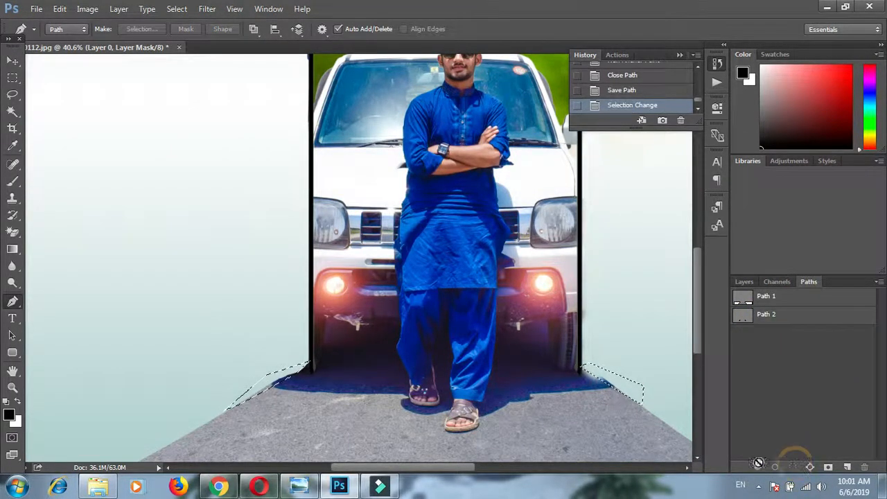
- Brush black on Layer 0's mask within the selection to trim the road's side edges, and deselect
key("b")
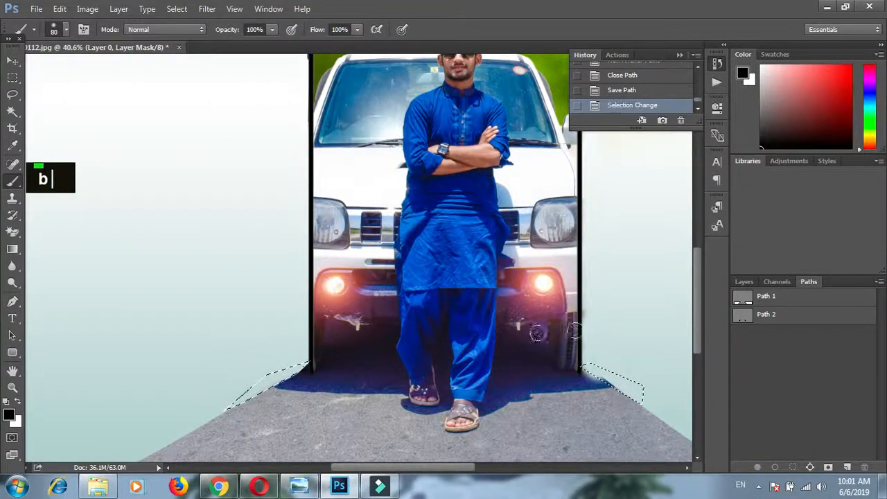
left_click(492, 332)
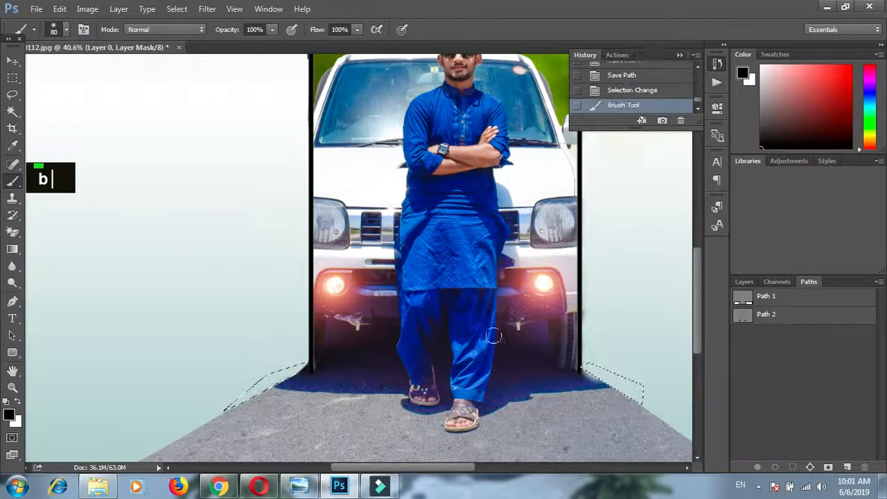
scroll(608, 397, "up", 3, "alt")
scroll(607, 397, "up", 2, "alt")
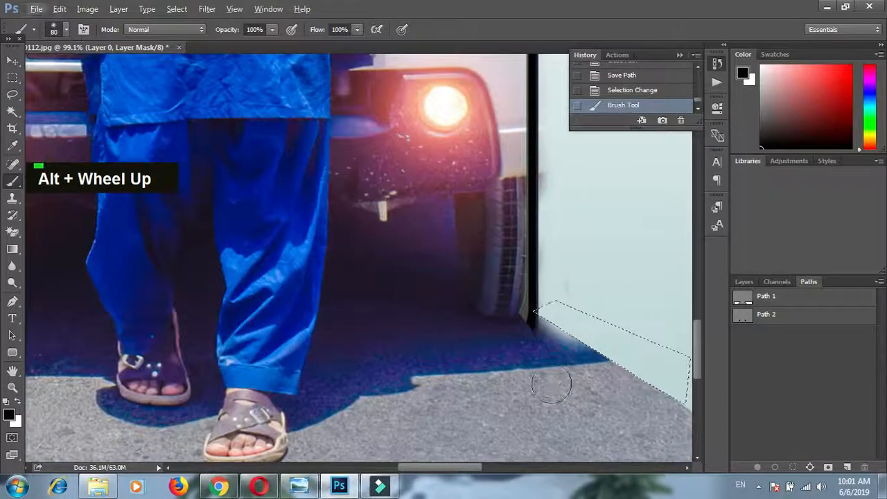
left_click(14, 58)
double_click(14, 58)
key("ctrl+d")
- Paint white on Layer 0's mask with a 30 px brush to restore the road shadow beside the phone's lower right corner
scroll(574, 347, "up", 2, "alt")
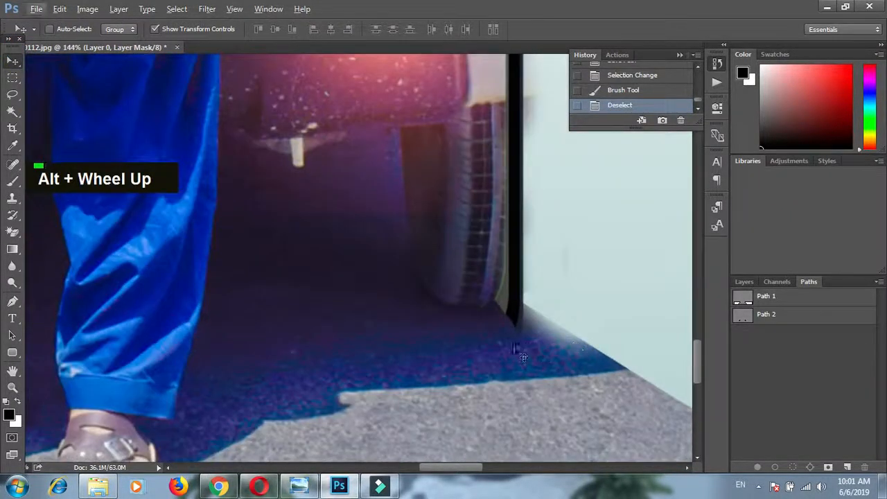
key("b")
key("x")
key("bracketleft")
key("bracketleft")
key("bracketleft")
key("bracketleft")
key("bracketleft")
key("bracketleft")
key("bracketleft")
key("bracketleft")
key("bracketleft")
key("bracketleft")
mouse_move(532, 324)
left_mouse_down()
mouse_move(582, 351)
mouse_move(514, 321)
mouse_move(535, 346)
left_mouse_up()
key("bracketright")
key("bracketright")
key("bracketright")
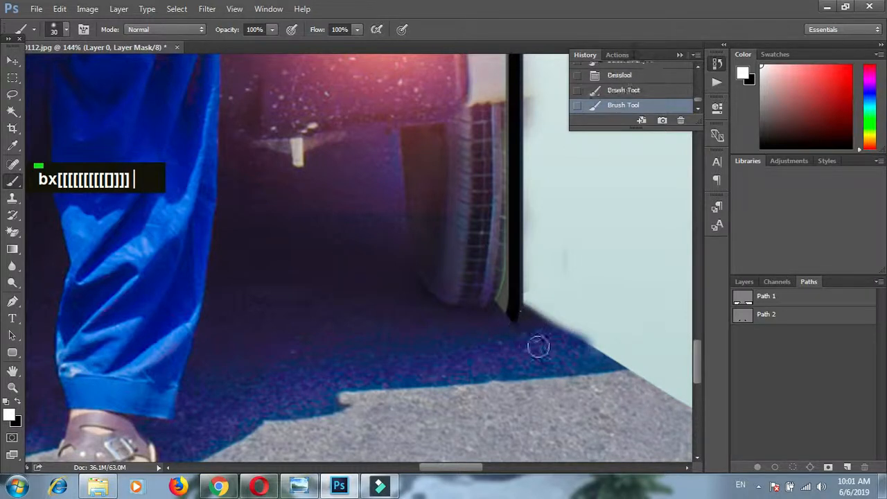
- Select the mask of the Samsung-Galaxy-S10-Mockup layer for editing at the phone's lower right corner
scroll(507, 321, "up", 2, "alt")
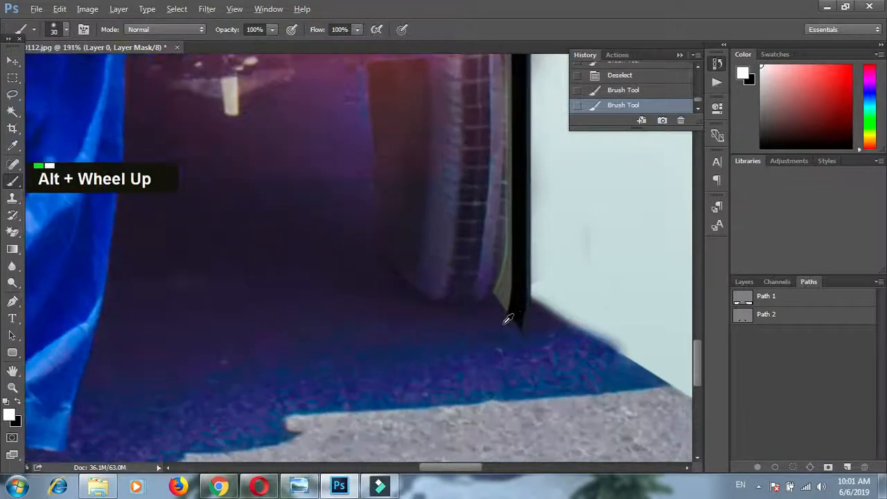
left_click(743, 283)
double_click(759, 354)
- Try painting white on the phone layer's mask at the lower end of the right frame edge
left_click_drag(490, 303, 507, 326)
key("ctrl+z")
left_click_drag(491, 288, 507, 316)
key("ctrl+z")
key("ctrl+z")
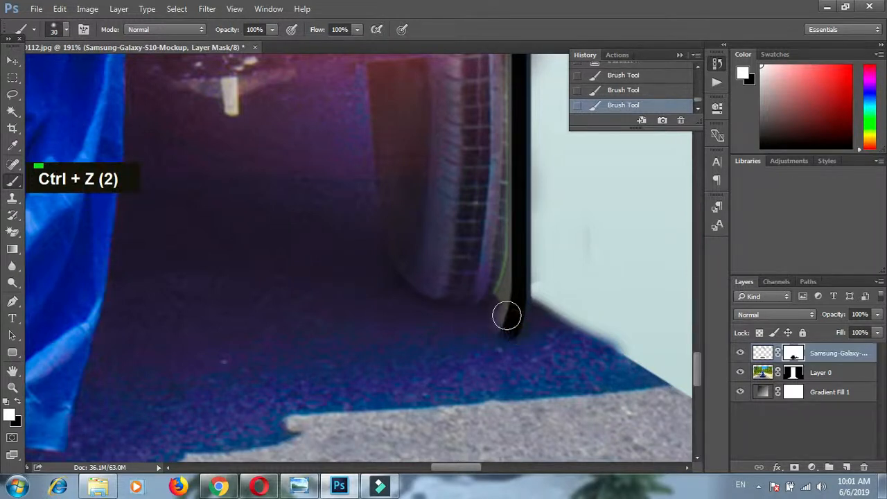
key("ctrl+z")
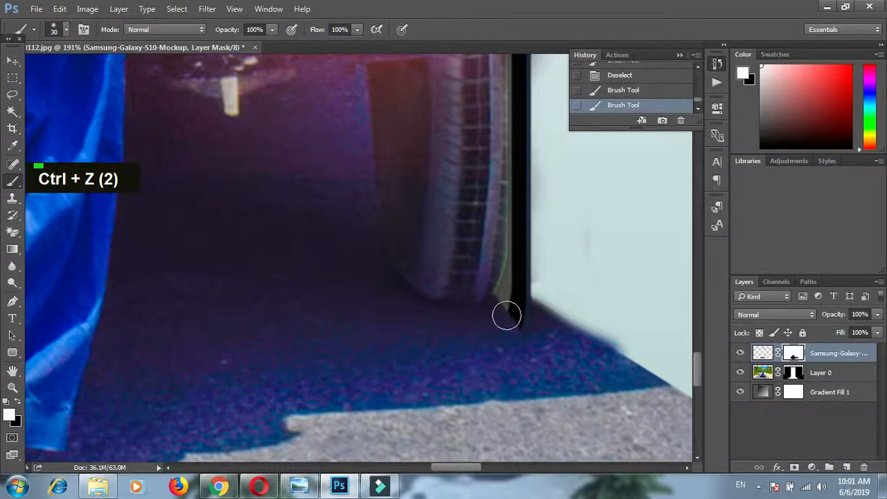
- Paint black on the phone layer's mask to trim the right frame edge's lower tip, finishing with a 30 px brush at 100% hardness
key("x")
key("b")
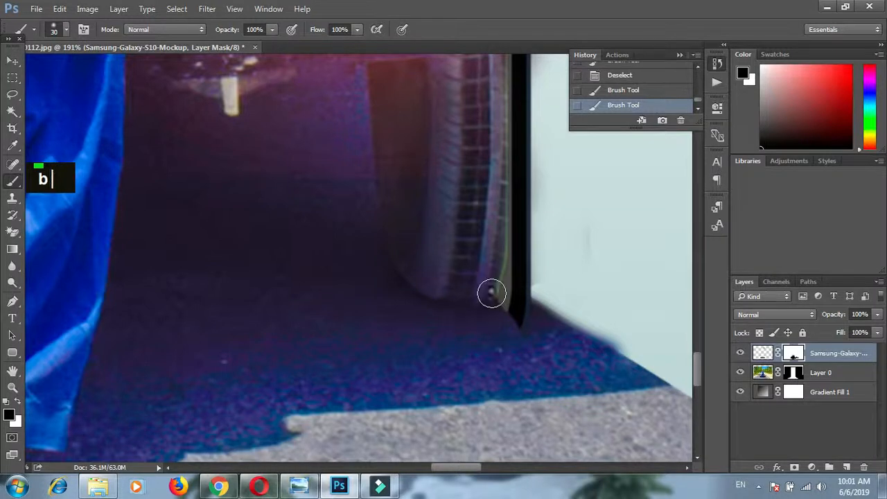
left_click_drag(478, 302, 491, 301)
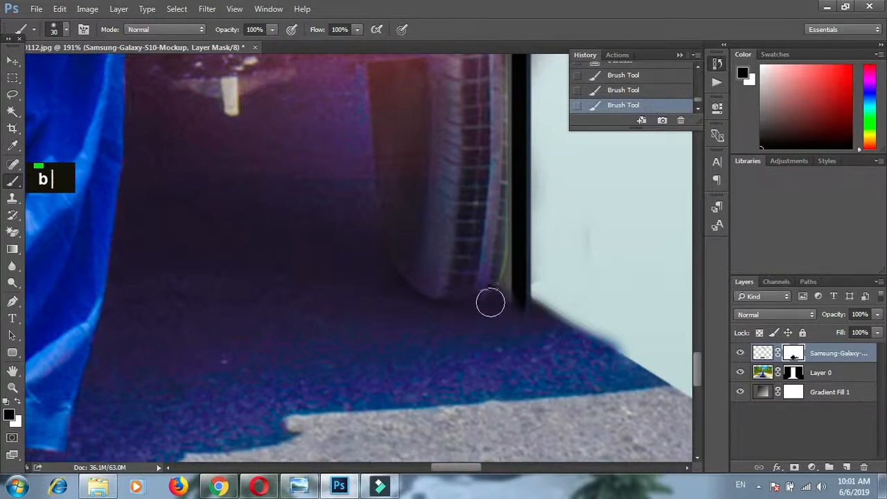
key("x")
key("x")
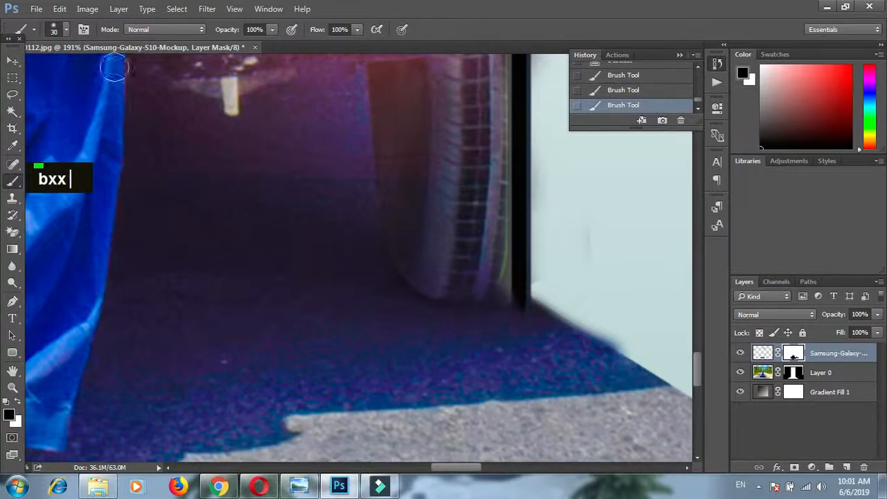
left_click(58, 30)
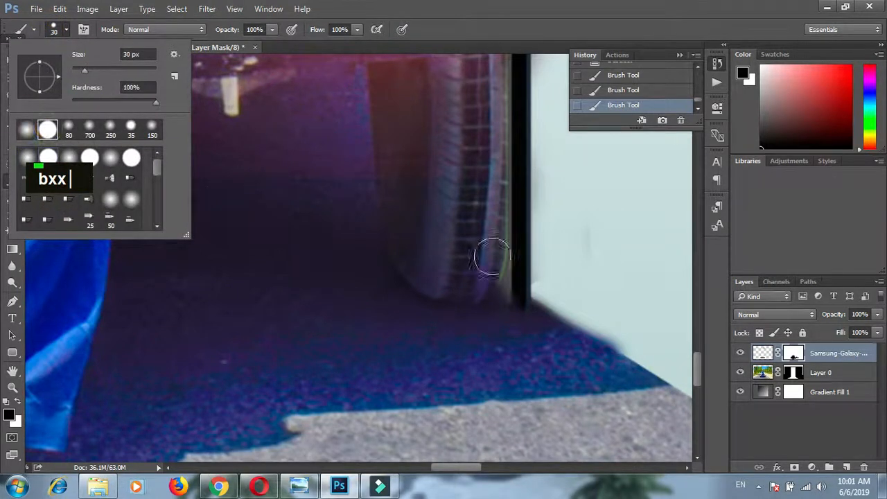
double_click(502, 310)
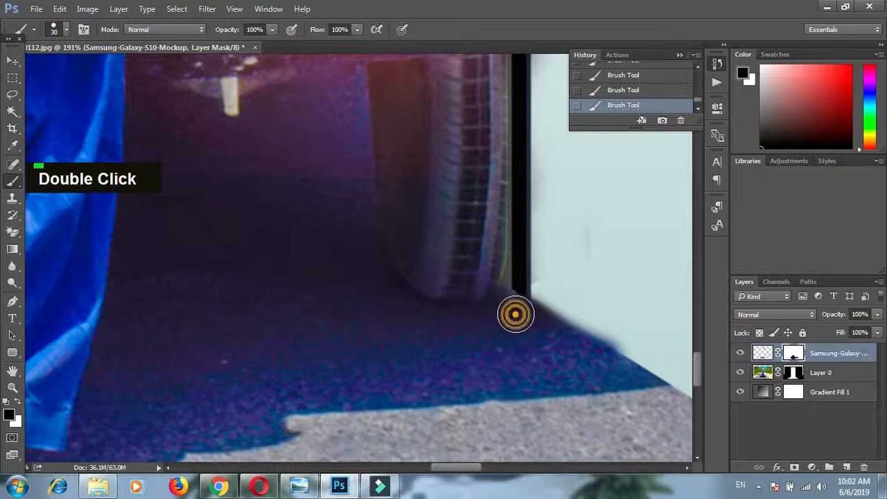
- Paint black on the phone layer's mask with the 30 px brush to trim the left frame edge's lower tip
scroll(481, 317, "down", 5, "alt")
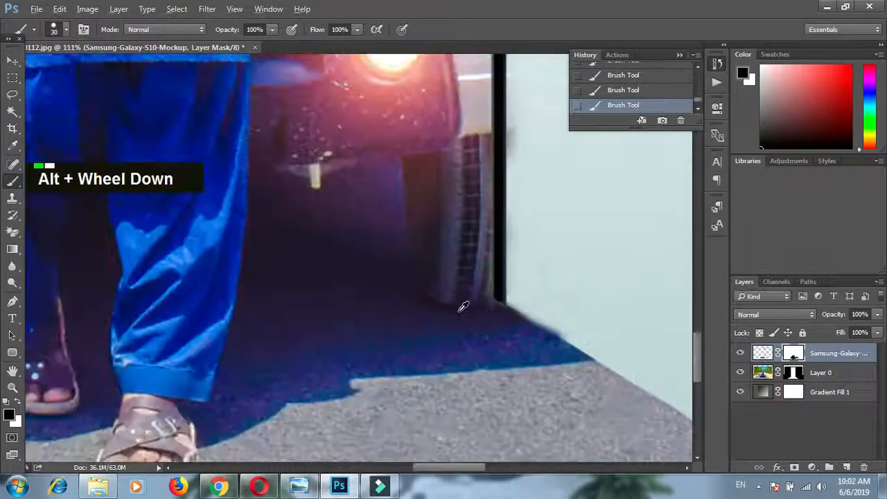
scroll(482, 327, "down", 3, "alt")
scroll(317, 363, "up", 8, "alt")
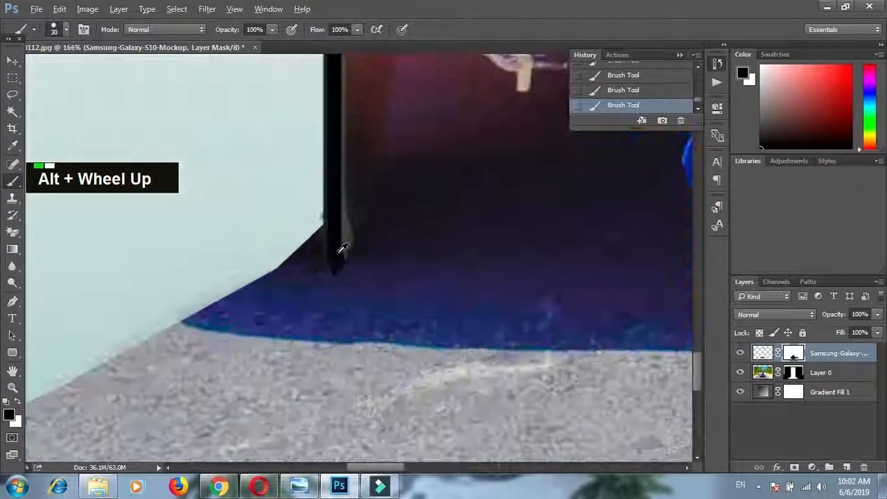
mouse_move(344, 243)
left_mouse_down()
mouse_move(333, 275)
mouse_move(357, 228)
left_mouse_up()
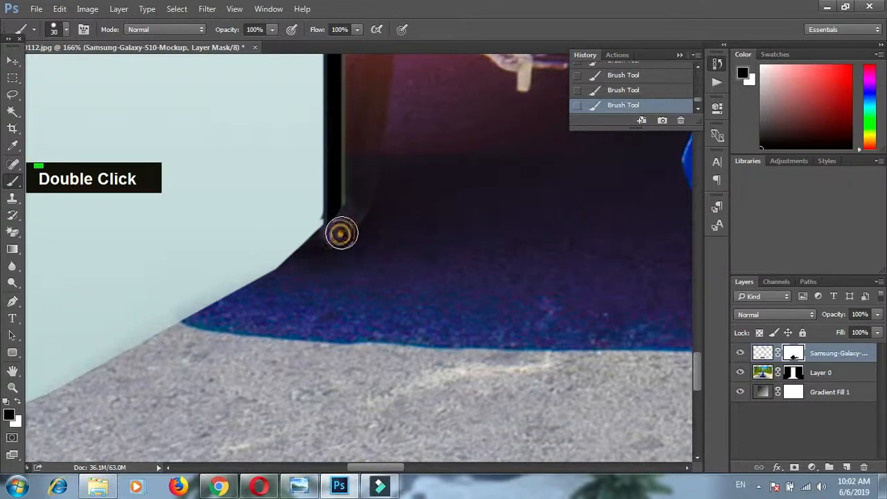
scroll(337, 238, "up", 1)
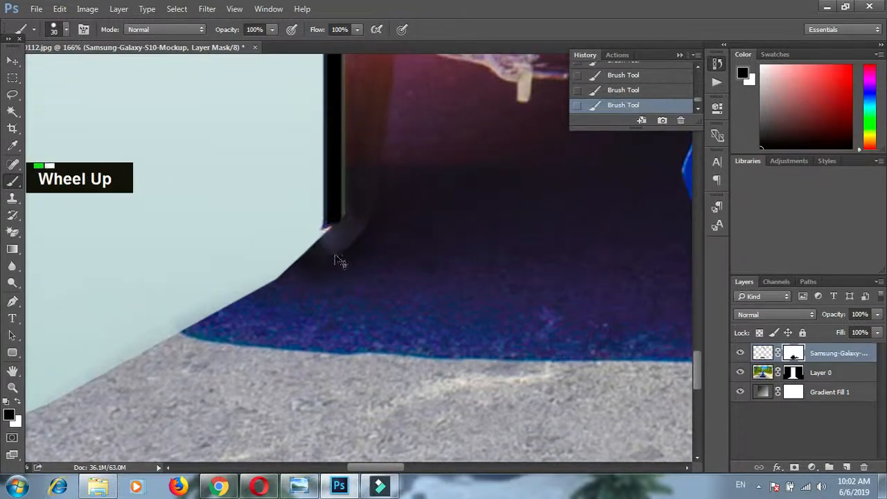
key("ctrl+z")
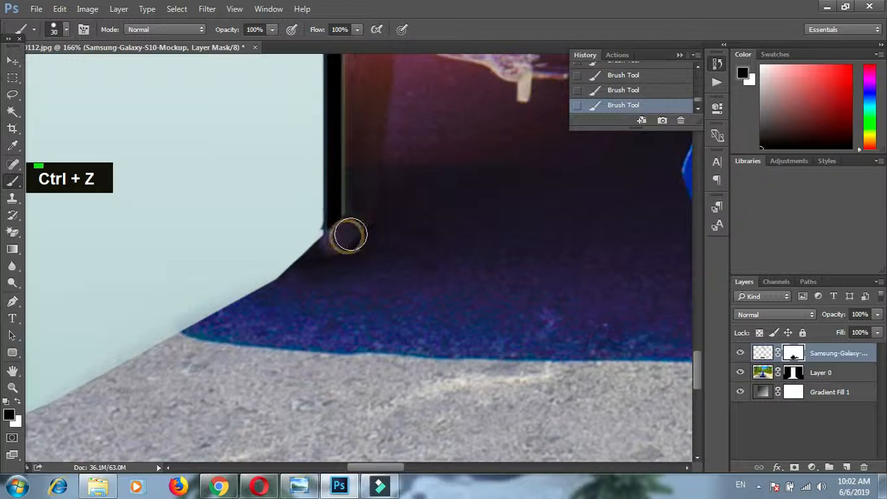
double_click(350, 234)
- Examine the whole composition and the road where it spreads out from the phone's base
scroll(324, 280, "down", 5)
scroll(325, 284, "down", 3)
scroll(272, 311, "up", 1)
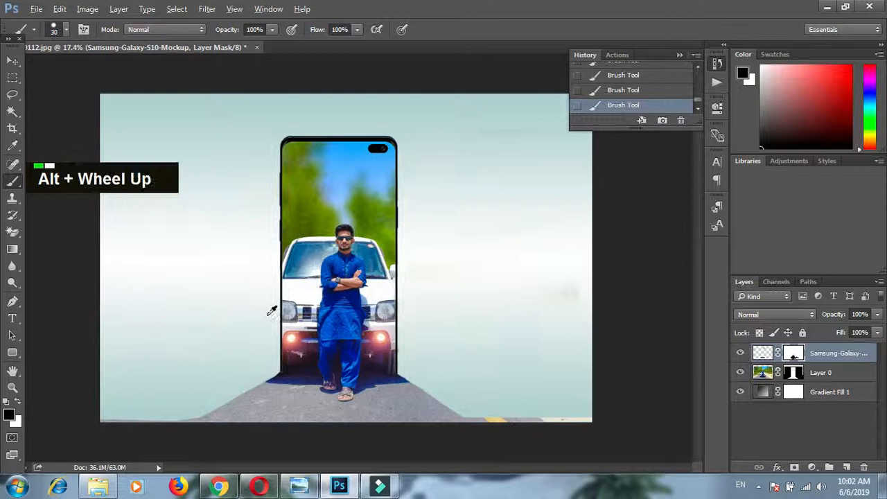
scroll(272, 311, "up", 1)
scroll(275, 308, "down", 4)
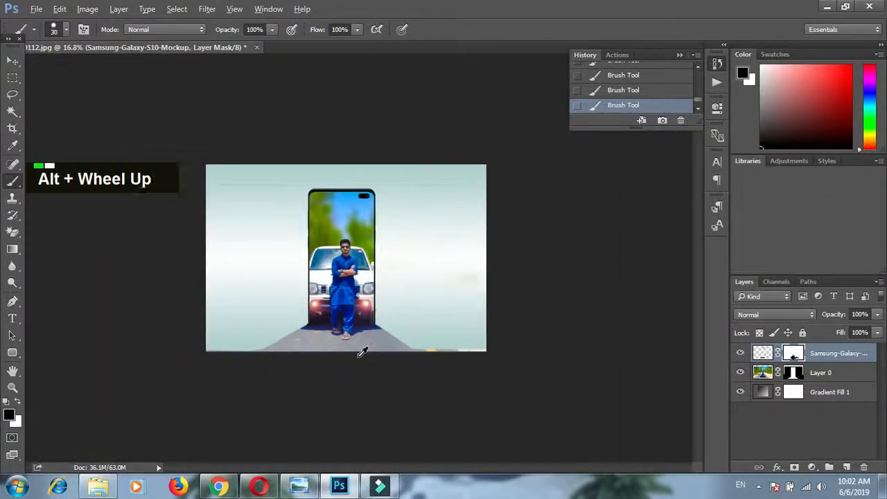
scroll(360, 351, "up", 3)
scroll(343, 357, "down", 3)
scroll(325, 368, "up", 3)
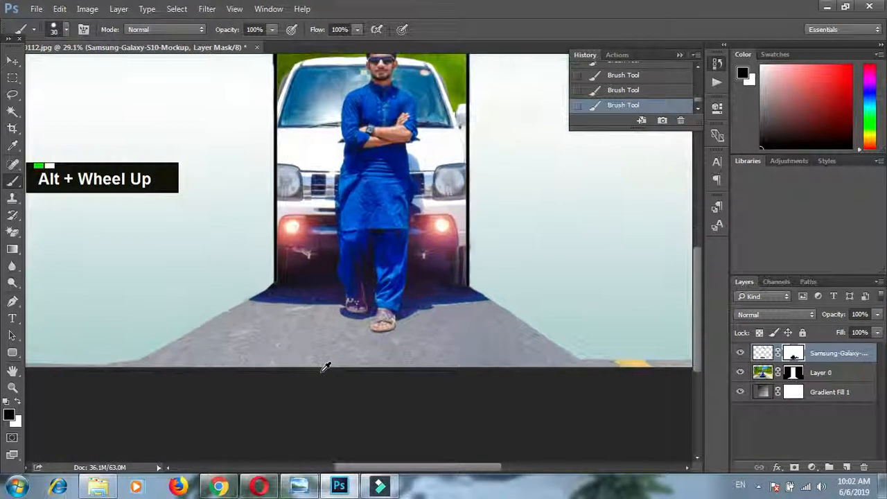
- Darken the left half of the road on Layer 0's image using the Burn tool at 700 px, Midtones, 100% exposure
left_click(13, 352)
left_click(14, 384)
left_click(15, 371)
left_click(14, 283)
right_click(14, 282)
left_click(52, 294)
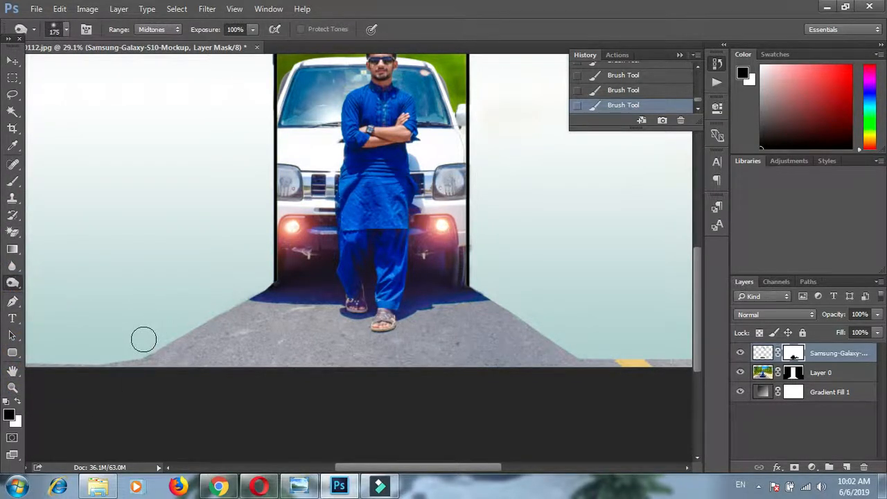
key("bracketright")
key("bracketright")
key("bracketright")
key("bracketright")
key("bracketright")
key("bracketright")
left_click(765, 373)
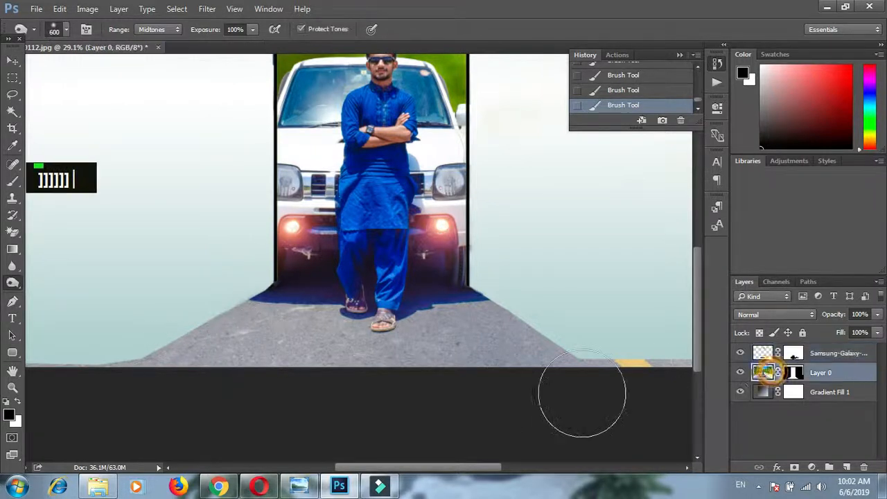
key("bracketright")
left_click(292, 341)
left_click(229, 363)
left_click(166, 393)
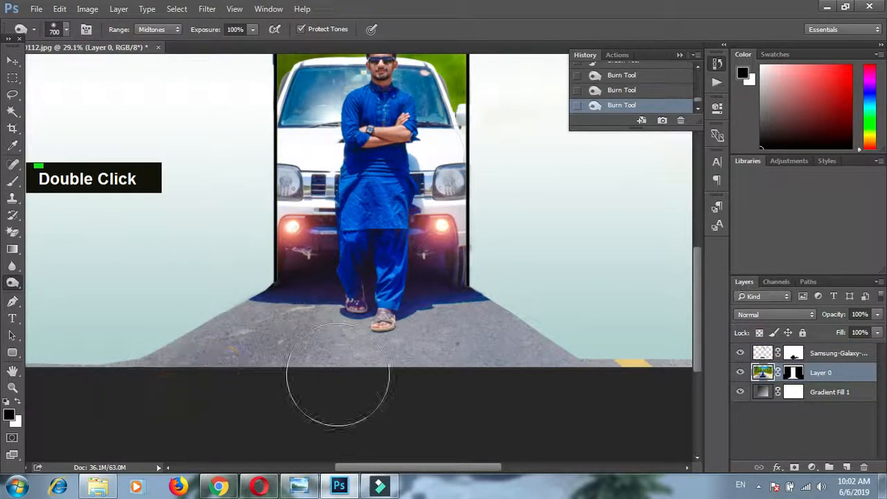
- Burn the middle and right half of the road on Layer 0's image with the same 700 px brush
left_click(340, 364)
left_click(431, 346)
left_click(492, 353)
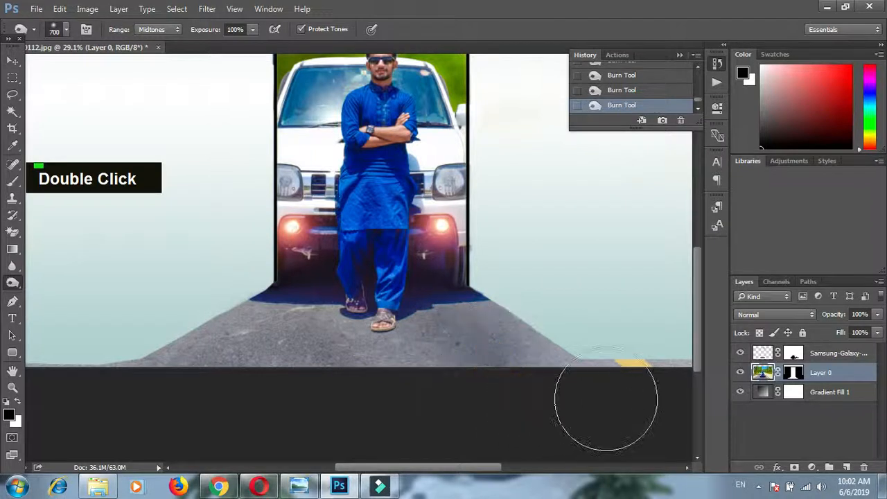
double_click(600, 407)
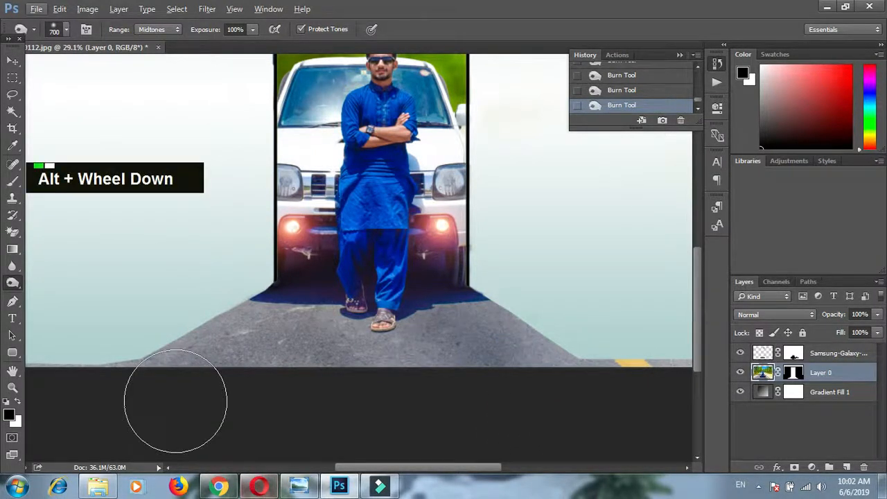
- Paint black on Layer 0's mask with a 250 px brush to hide the thin strip left of the road's lower edge
scroll(174, 405, "down", 2)
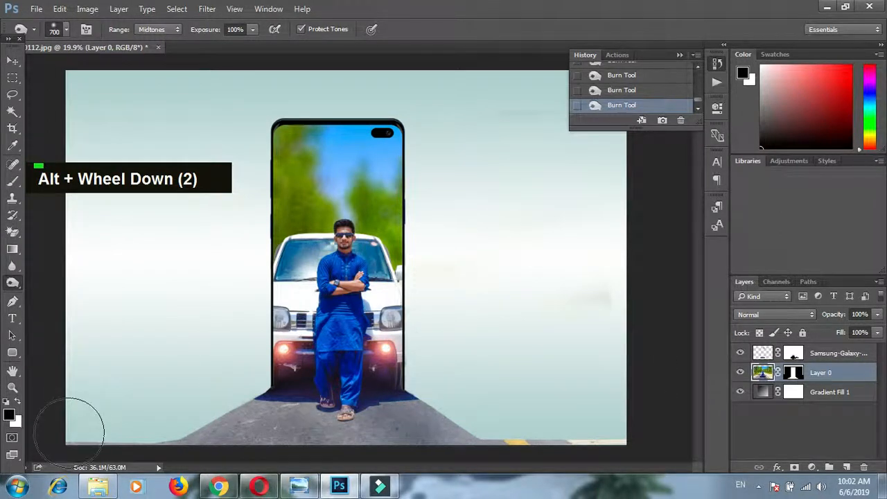
key("x")
key("x")
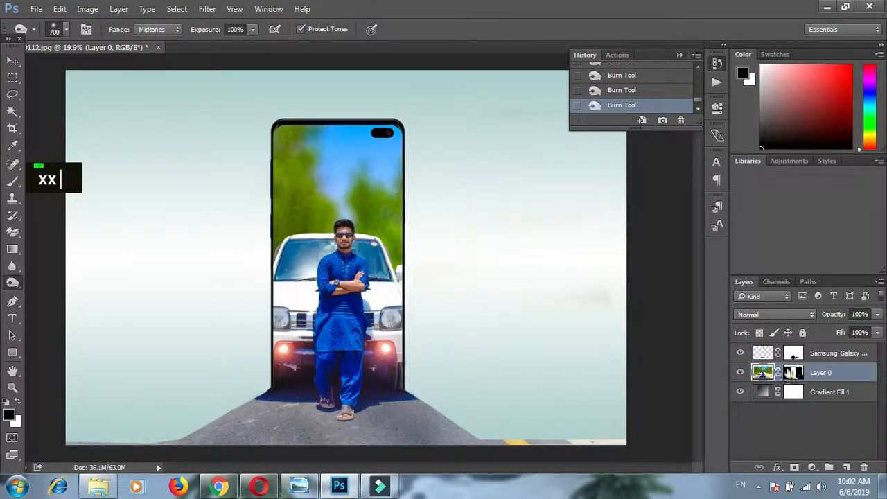
left_click(793, 373)
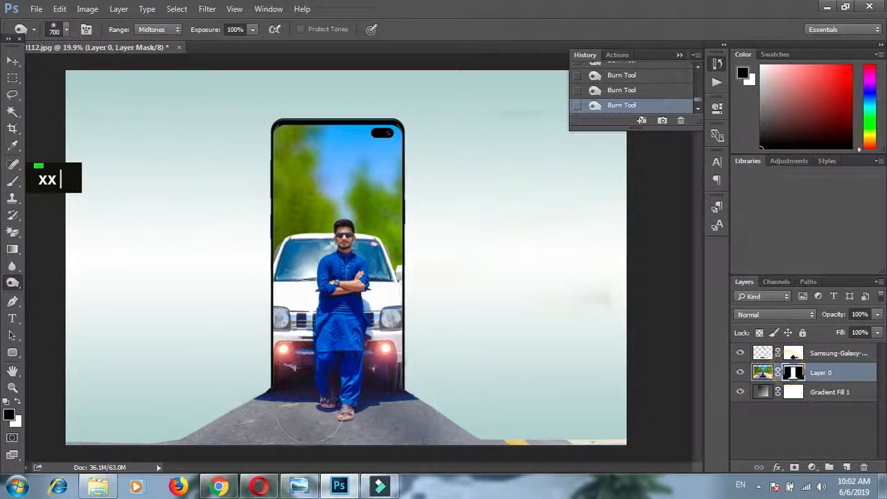
left_click(14, 181)
key("x")
key("x")
key("x")
key("x")
key("x")
key("x")
key("x")
key("x")
key("x")
key("x")
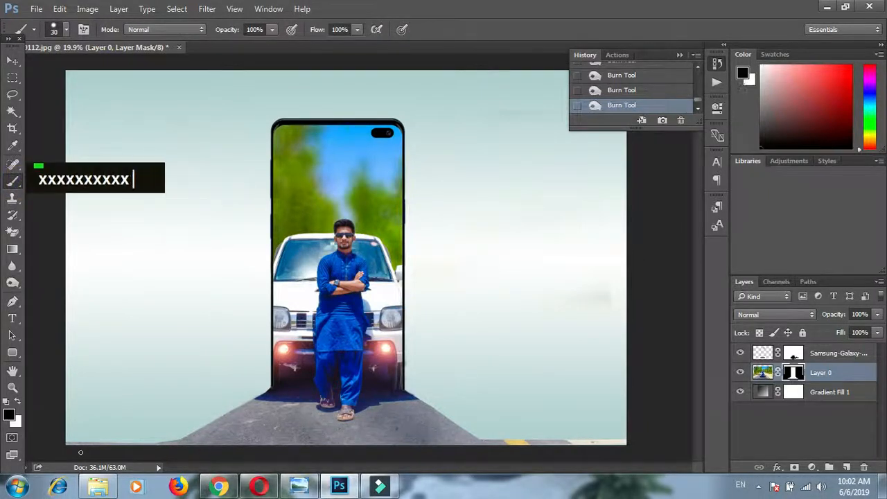
scroll(129, 441, "up", 3, "alt")
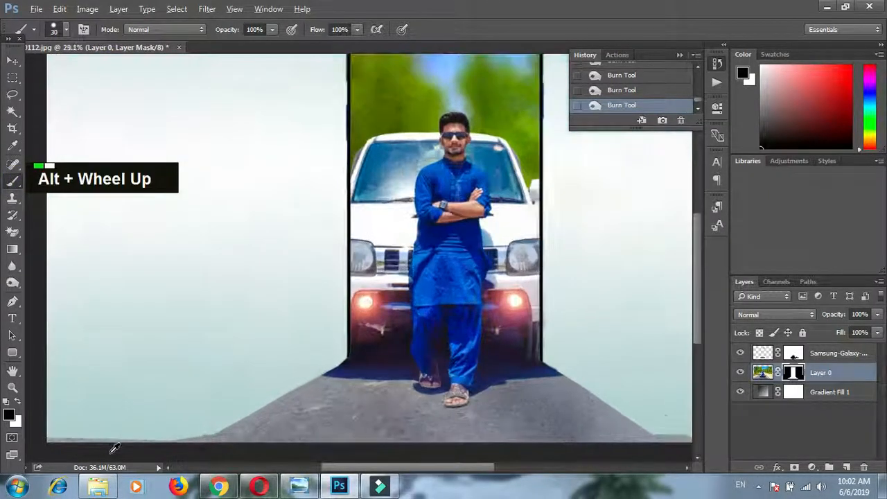
key("bracketright")
key("bracketright")
key("bracketright")
key("bracketright")
key("bracketright")
key("bracketright")
key("bracketright")
key("bracketright")
key("bracketright")
key("bracketright")
key("bracketright")
key("bracketright")
key("bracketright")
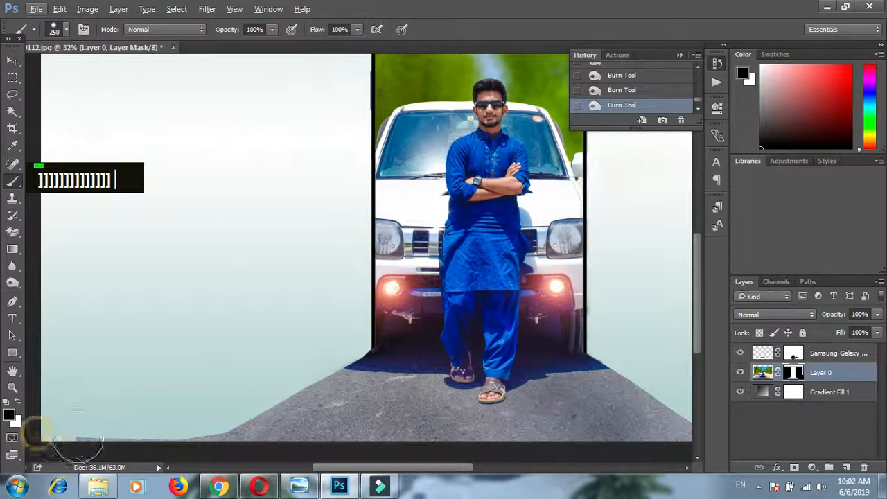
left_click(207, 409)
left_click(205, 413)
left_click(200, 416)
- Paint black on Layer 0's mask to hide the leftover strip with yellow marking right of the road
scroll(172, 404, "down", 1, "alt")
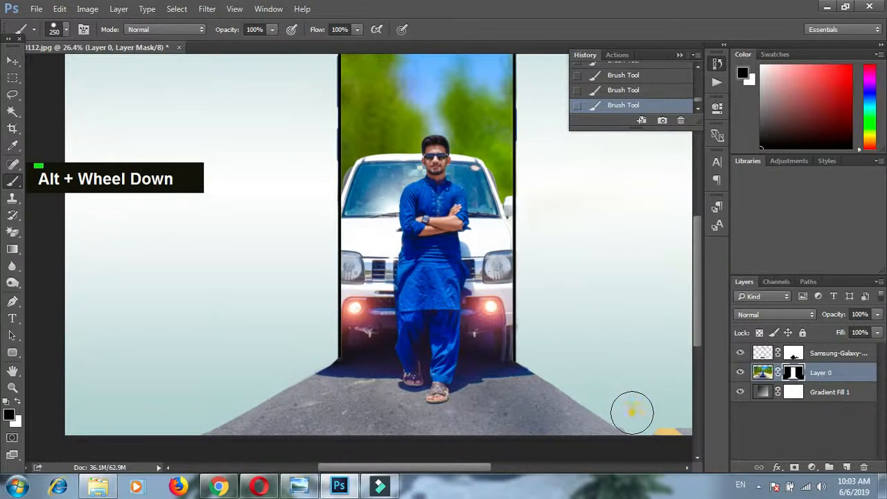
scroll(627, 416, "down", 1, "alt")
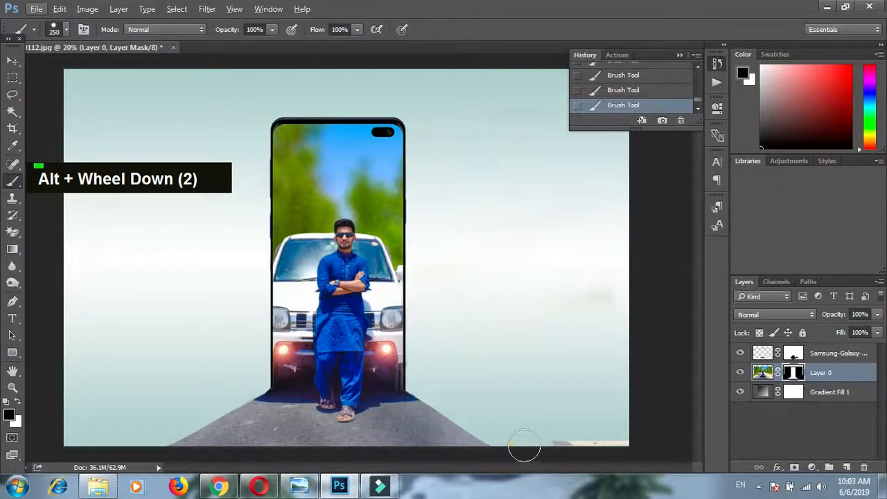
double_click(527, 445)
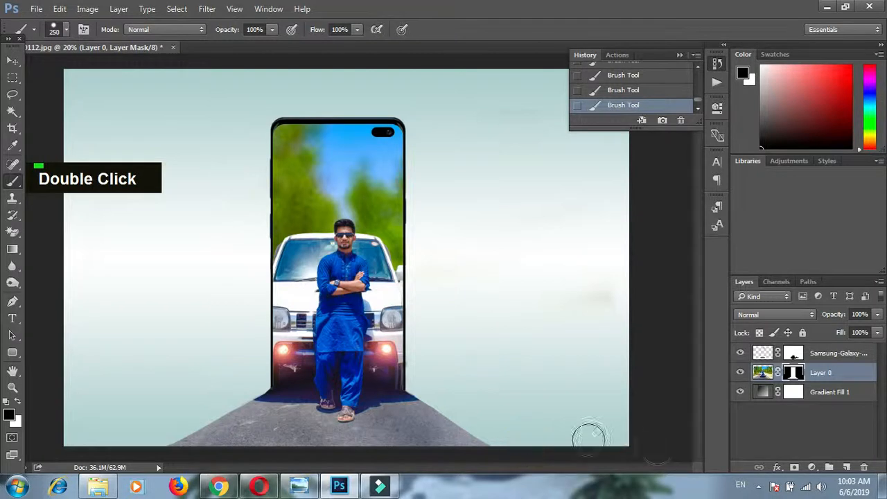
scroll(377, 432, "down", 2, "alt")
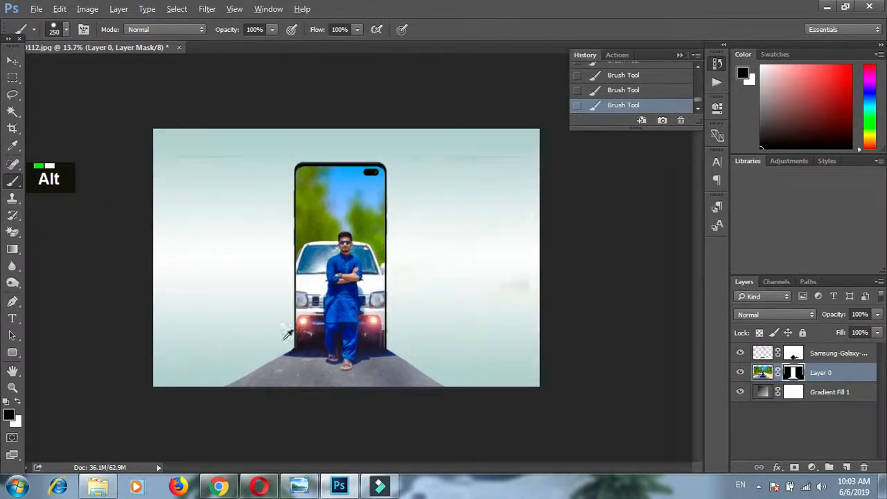
scroll(285, 336, "up", 1, "alt")
scroll(284, 339, "up", 1, "alt")
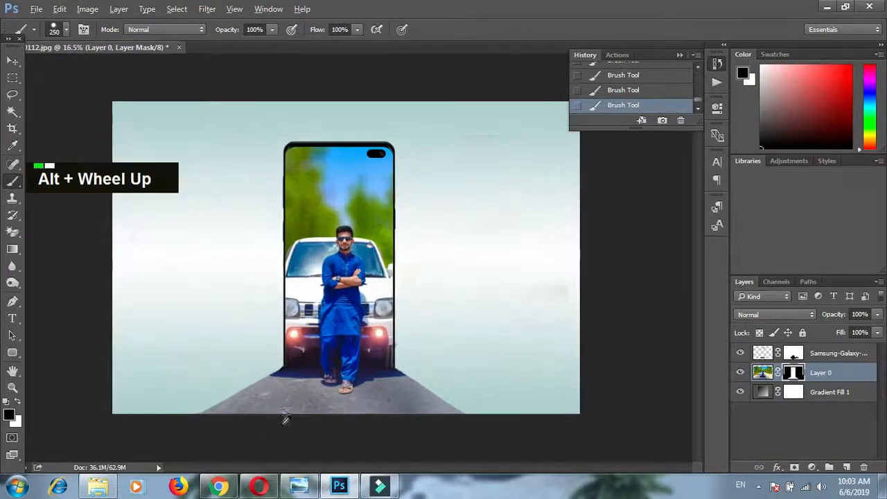
scroll(291, 416, "down", 1)
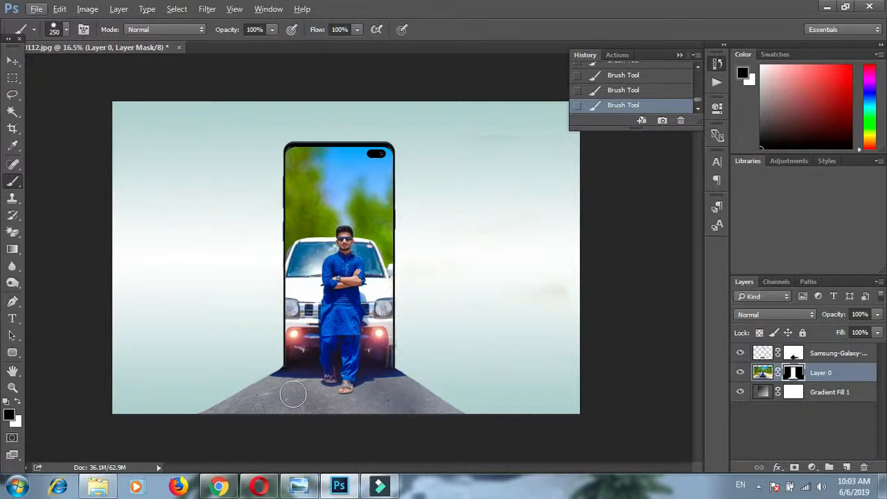
key("alt")
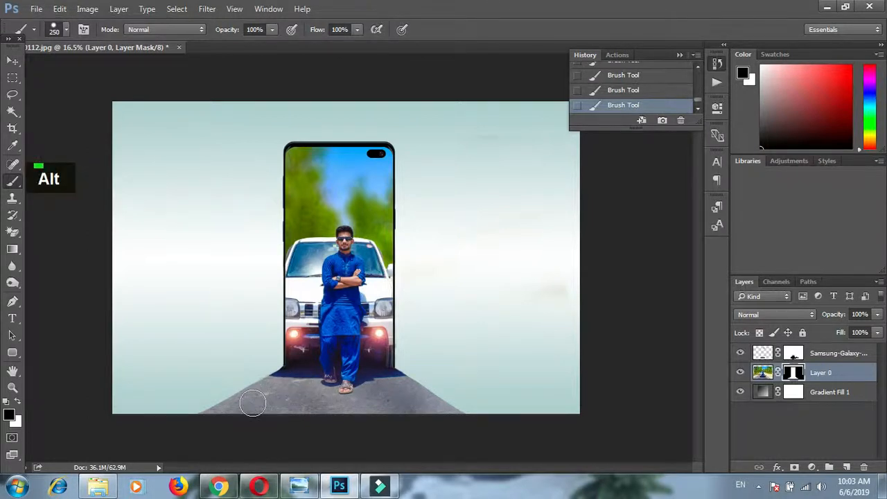
key("alt")
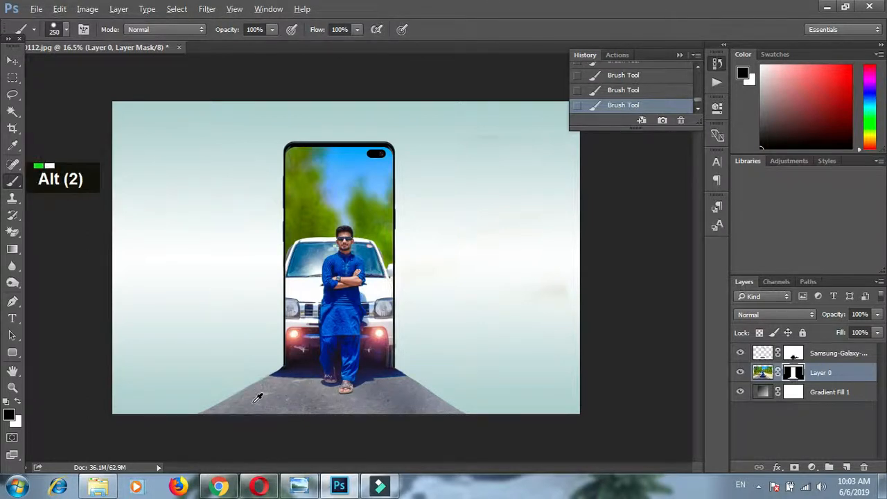
- Start a Pen tool path from the road's lower left end up to the phone's lower left corner
scroll(257, 398, "down", 1, "alt")
key("p")
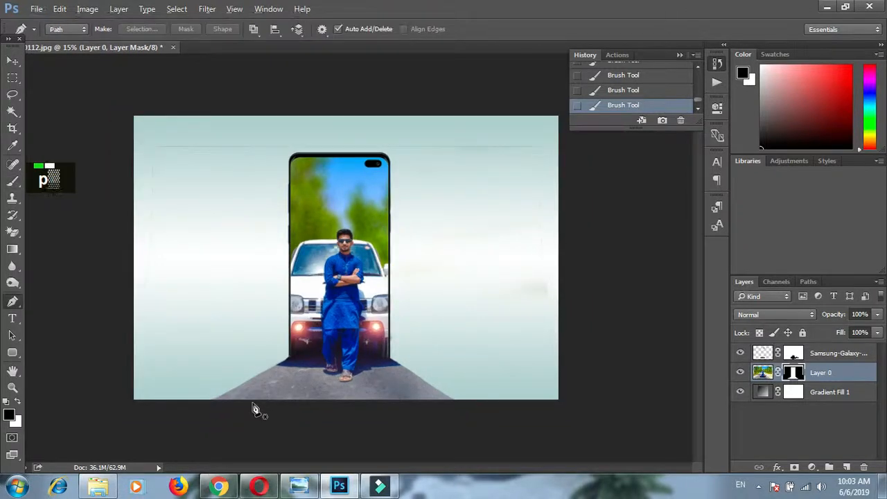
scroll(256, 411, "up", 2, "alt")
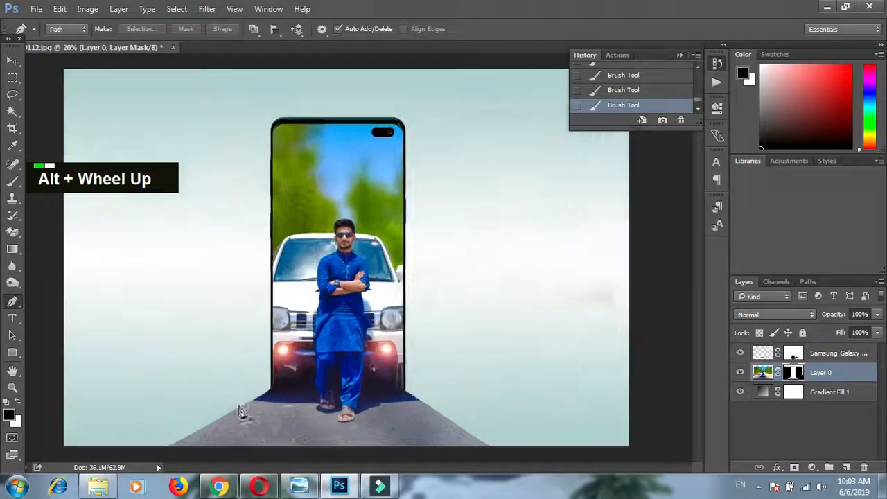
left_click(179, 448)
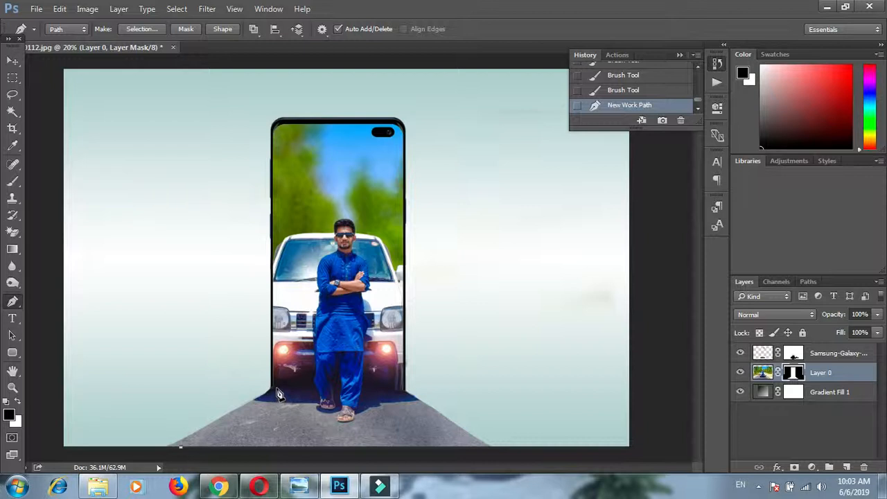
left_click(276, 392)
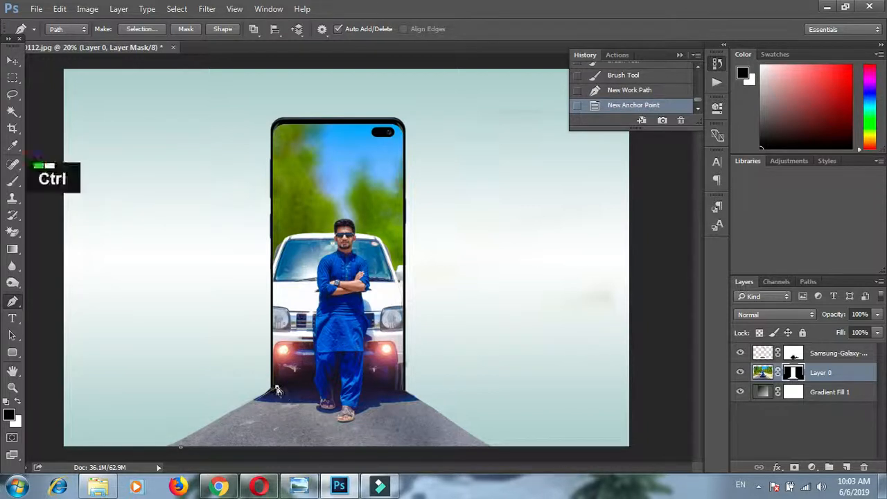
key("ctrl+z")
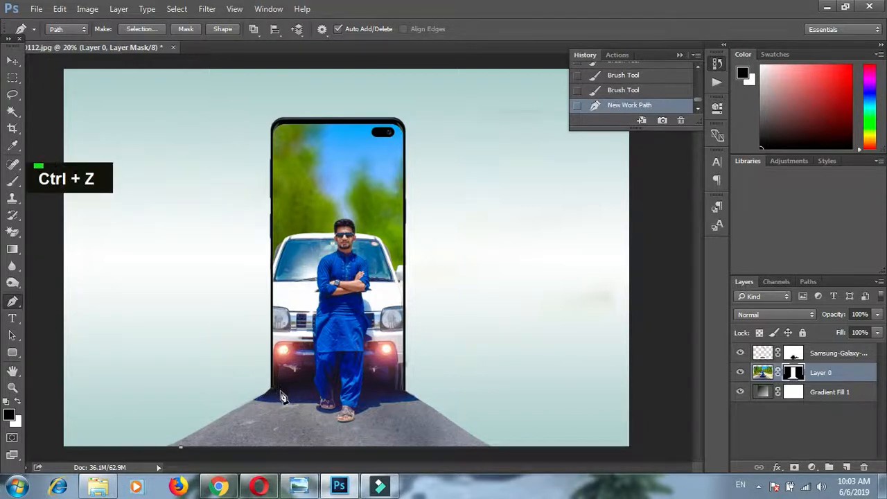
left_click(281, 394)
left_click(276, 388)
double_click(280, 387)
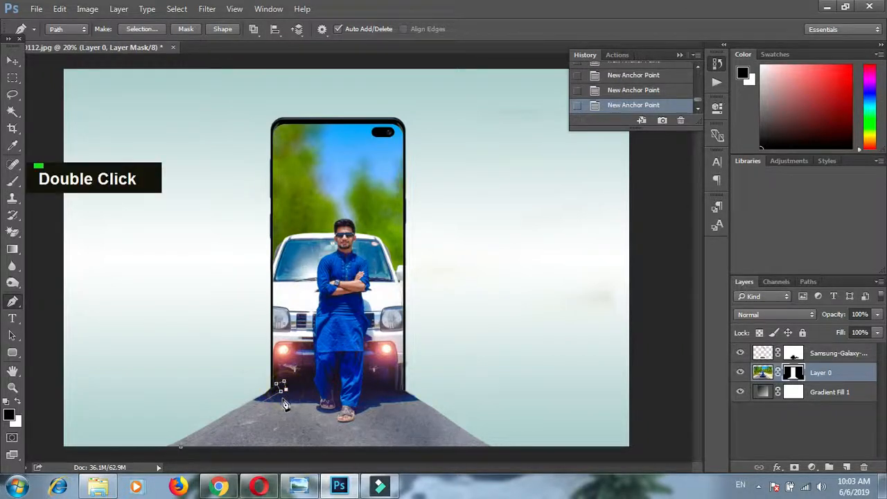
- Undo the last anchor point, place it again beside the phone's lower left corner and close the narrow path along the road's left edge
key("ctrl+z")
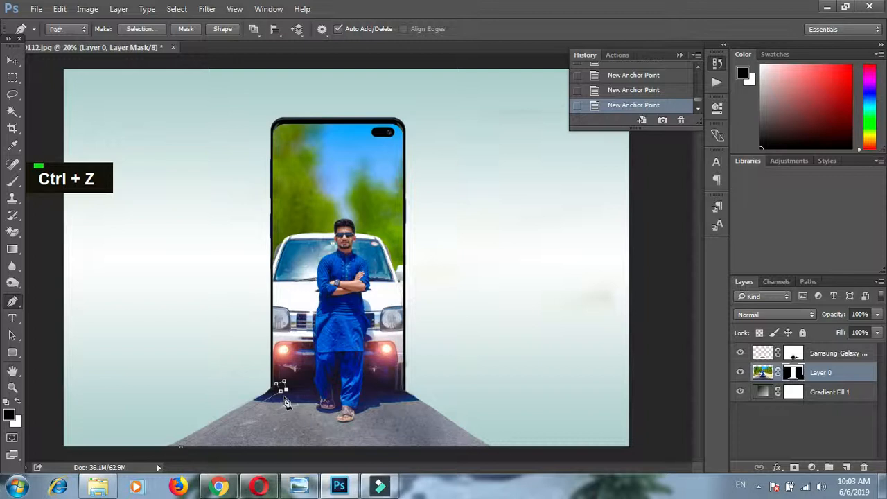
key("ctrl+z")
left_click(620, 91)
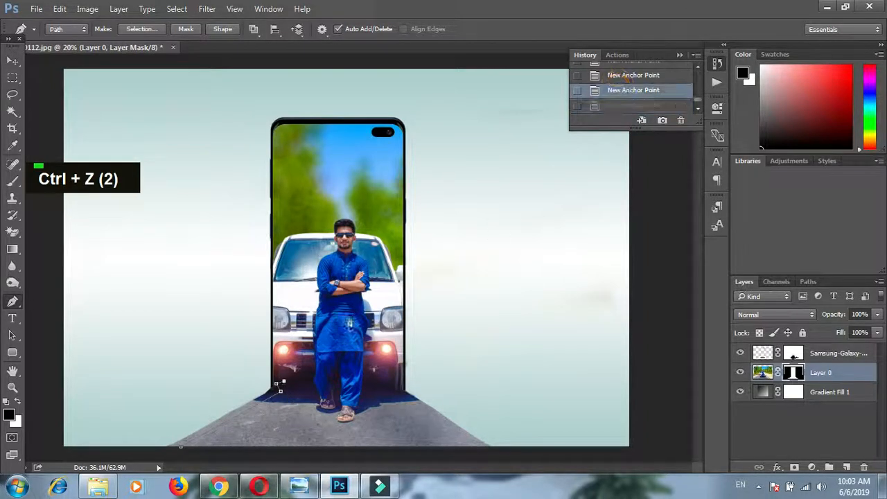
left_click(289, 392)
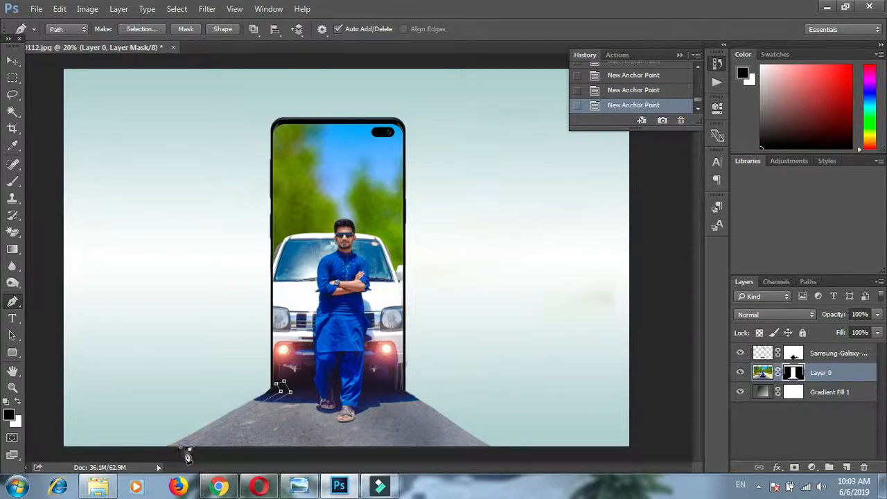
left_click(181, 449)
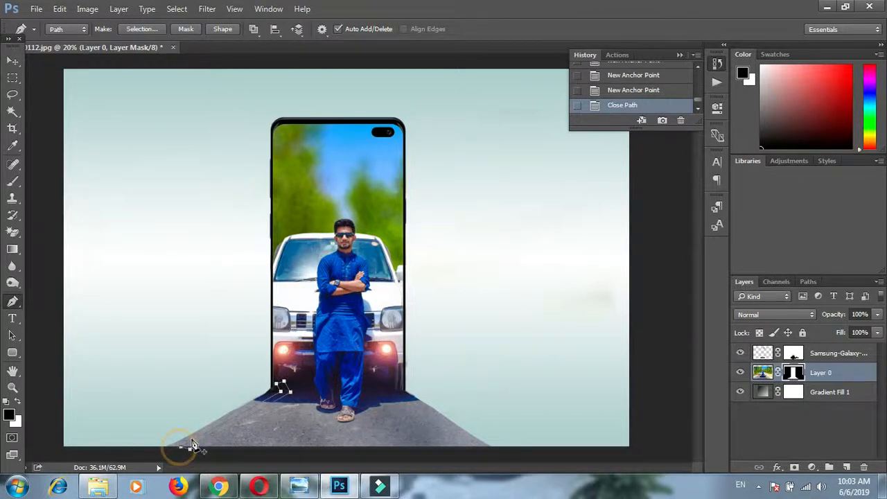
- Draw a matching narrow closed path with the Pen tool along the road's right edge up to the phone's lower right corner
left_click(479, 448)
left_click(400, 400)
left_click(395, 388)
left_click(386, 390)
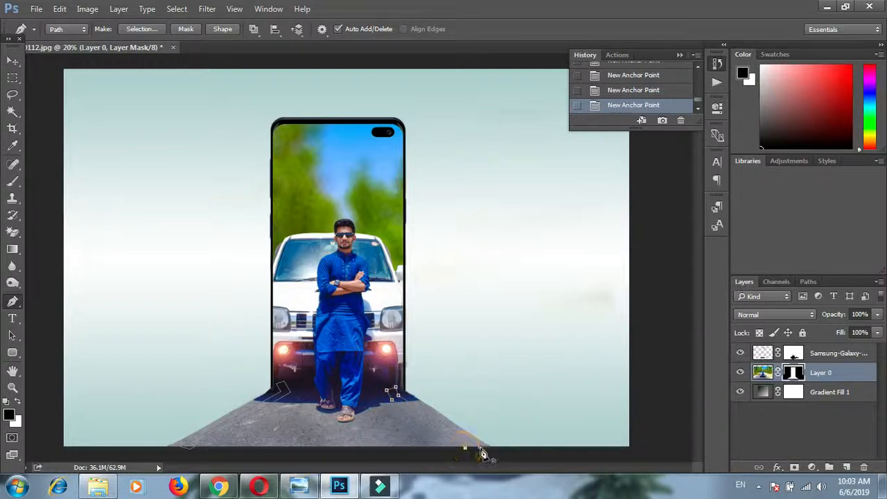
- Save the work path as Path 3 and load it as a selection
left_click(808, 283)
double_click(746, 334)
left_click(516, 166)
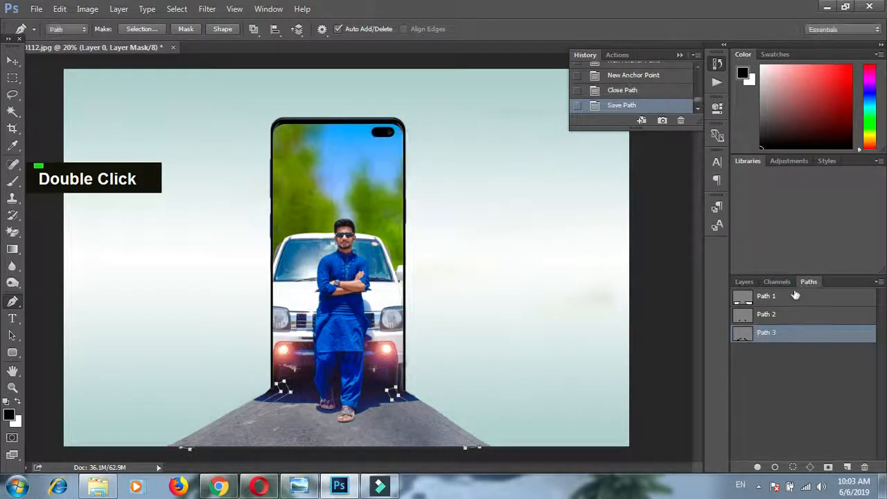
left_click(746, 283)
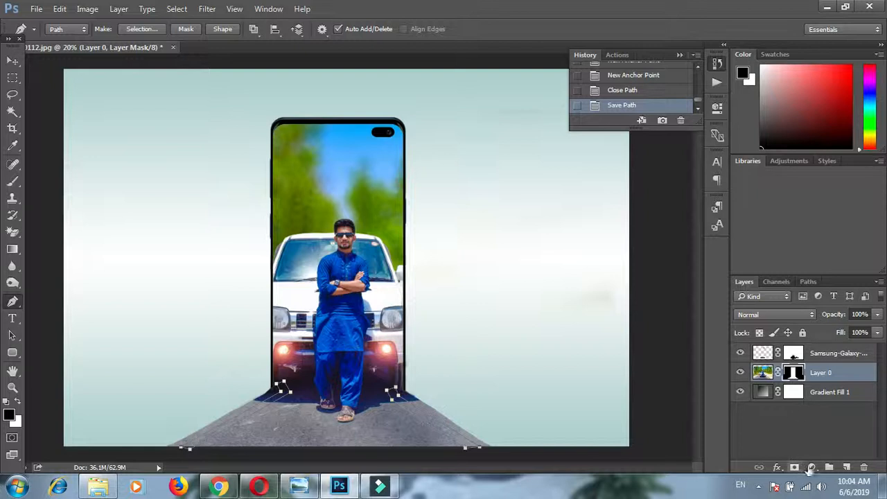
left_click(810, 283)
left_click(792, 466)
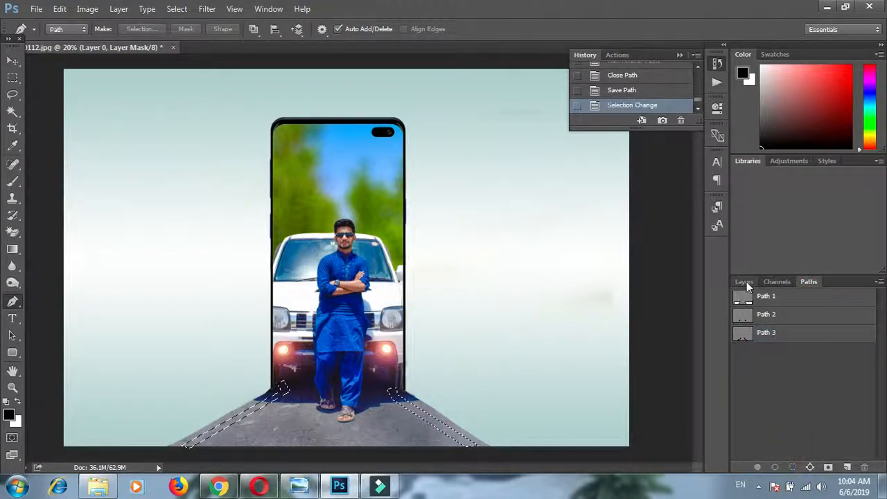
left_click(746, 282)
- Add a Solid Color fill layer in lime yellow (dcff1a) from the selection, above all other layers
scroll(790, 426, "up", 1)
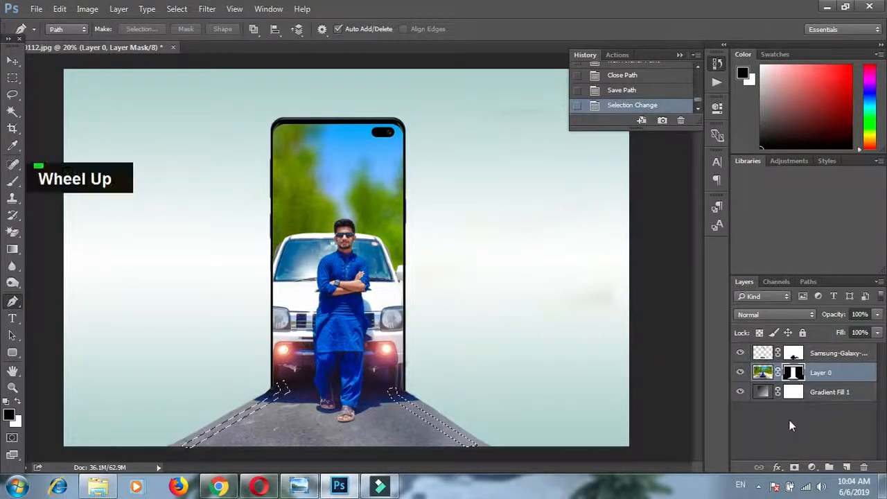
left_click(797, 430)
left_click(812, 467)
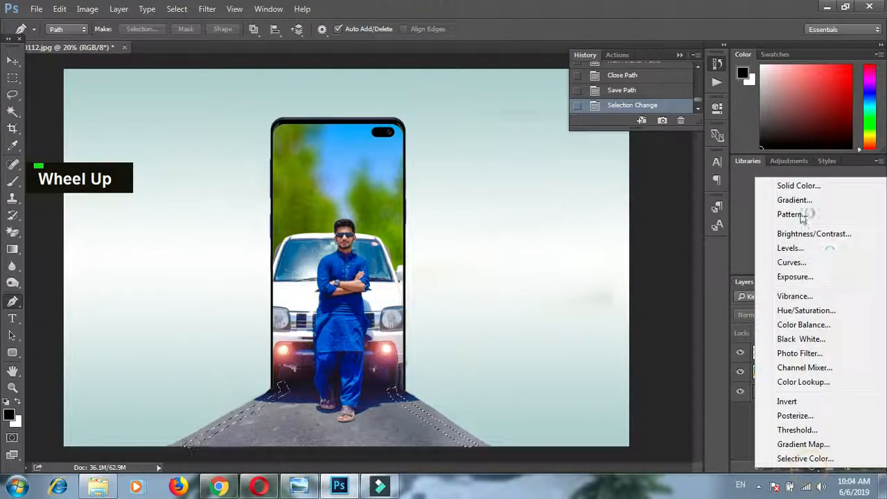
left_click(799, 186)
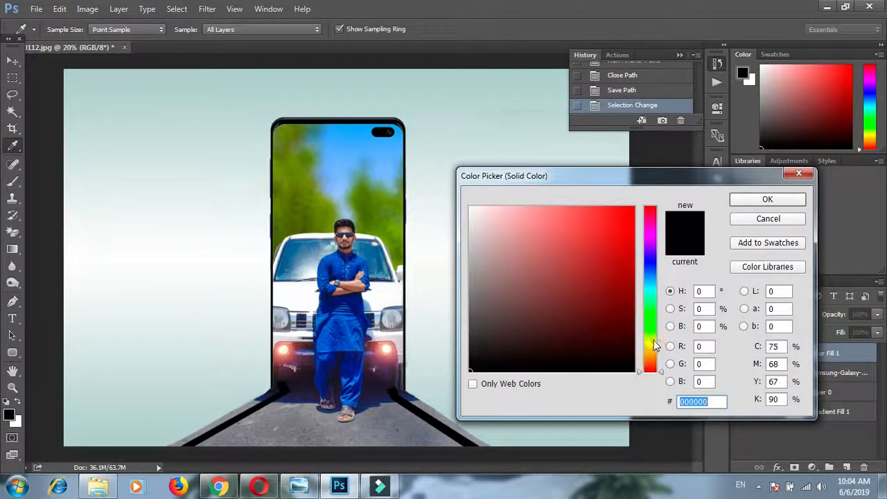
left_click(653, 341)
left_click(621, 216)
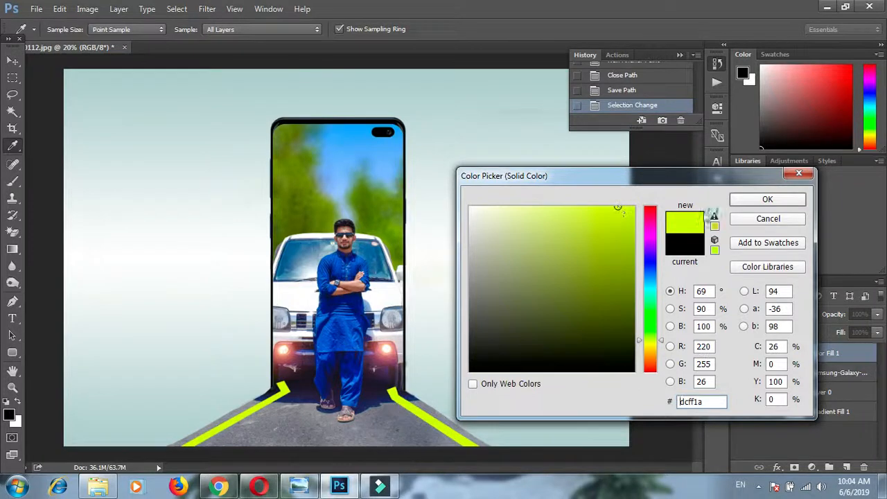
left_click(768, 201)
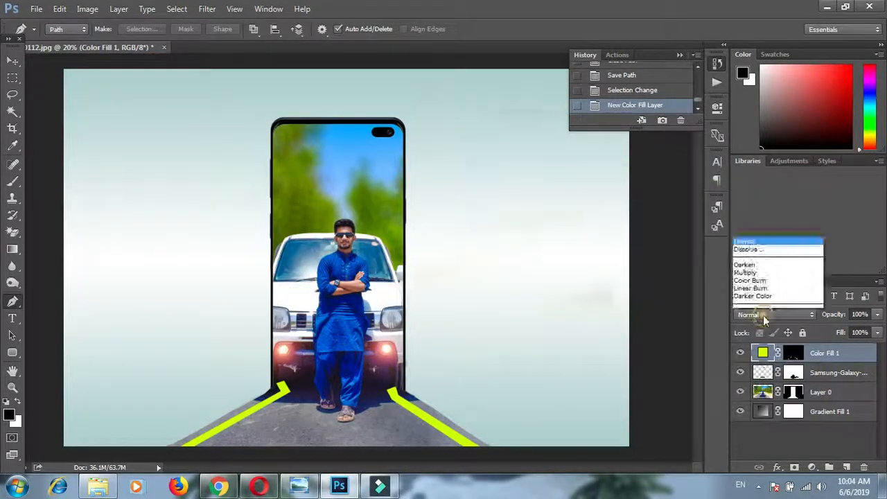
- Try several blend modes on Color Fill 1 and set it to Overlay
left_click(764, 316)
left_click(752, 296)
key("Up")
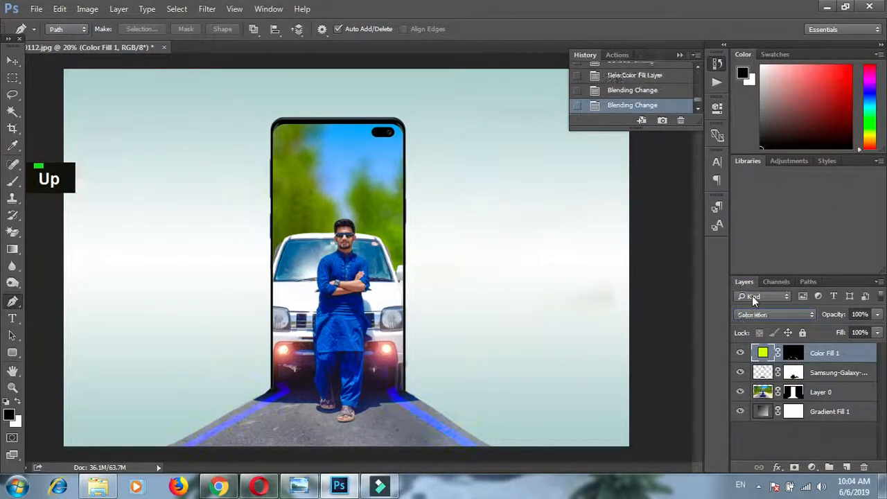
key("Up")
key("Up")
key("Up")
key("Up")
key("Up")
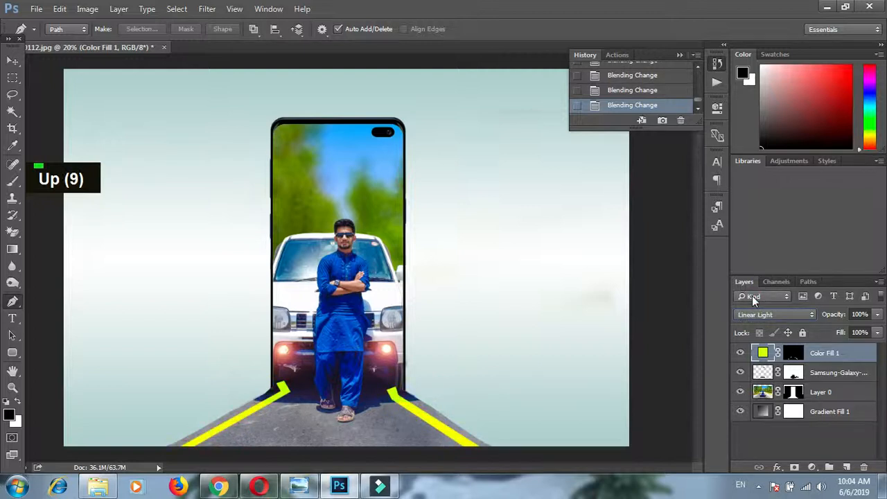
key("Up")
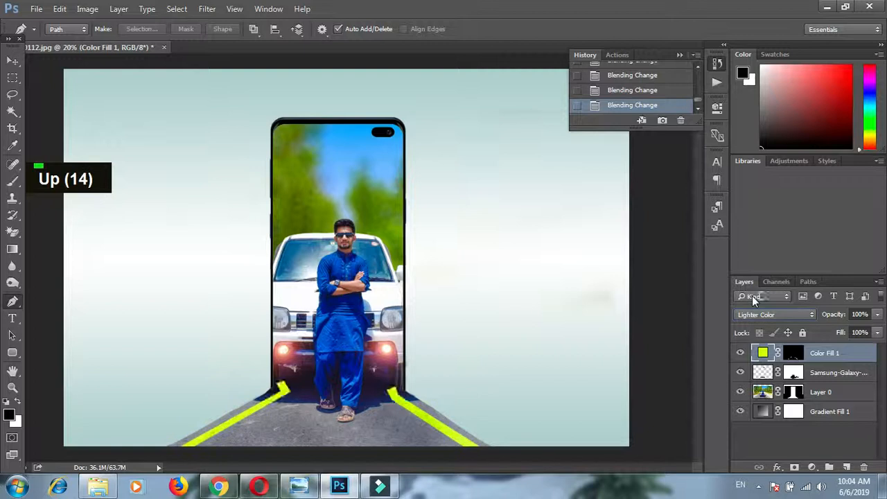
key("Down")
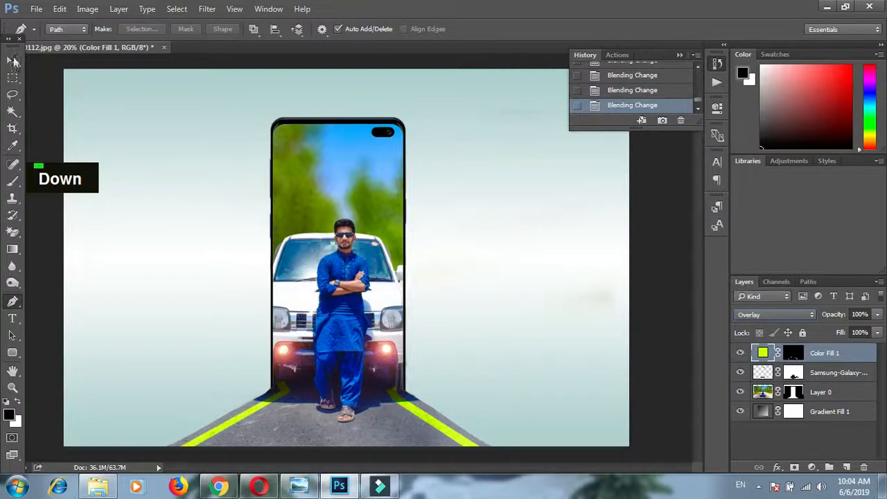
- Paint black on Color Fill 1's mask with a soft 700 px brush around the right road line's upper end
key("v")
scroll(108, 190, "up", 3)
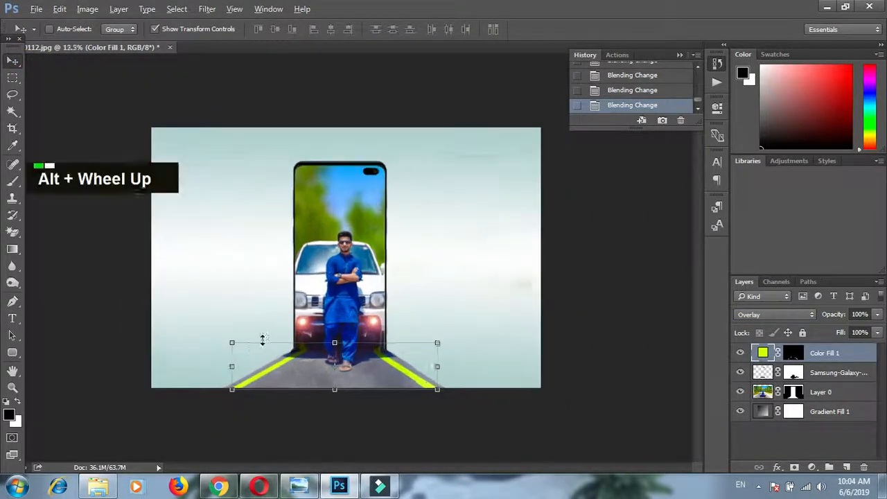
scroll(263, 340, "up", 1)
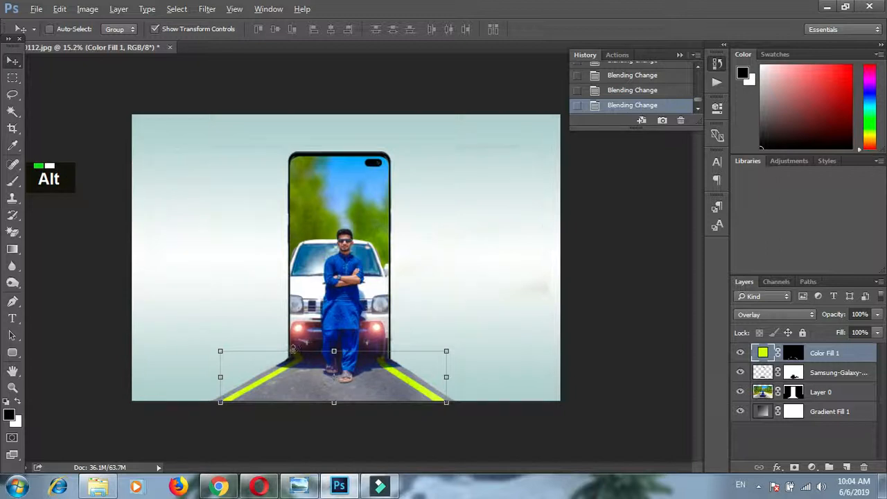
scroll(399, 378, "up", 3)
scroll(399, 378, "down", 3)
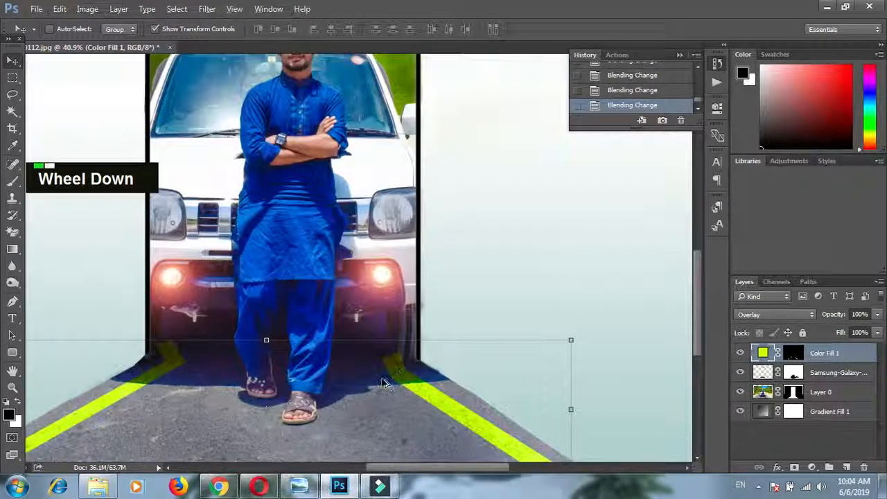
scroll(382, 382, "up", 3)
scroll(413, 356, "up", 2)
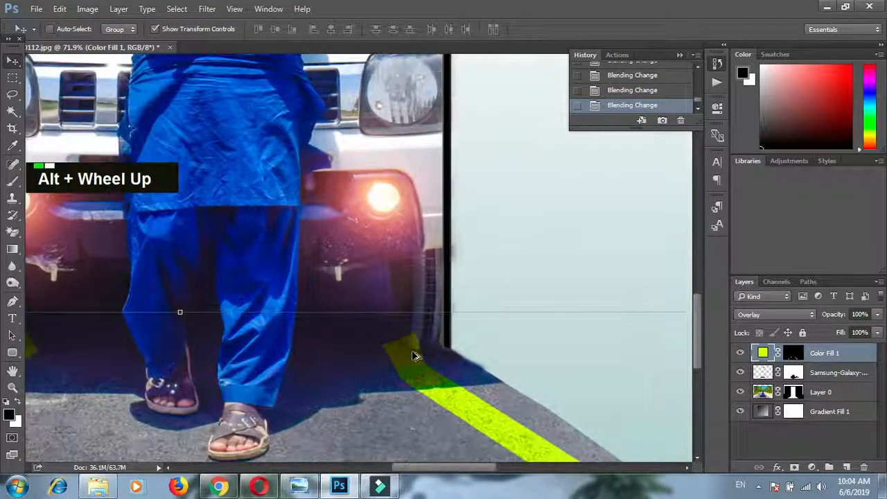
key("b")
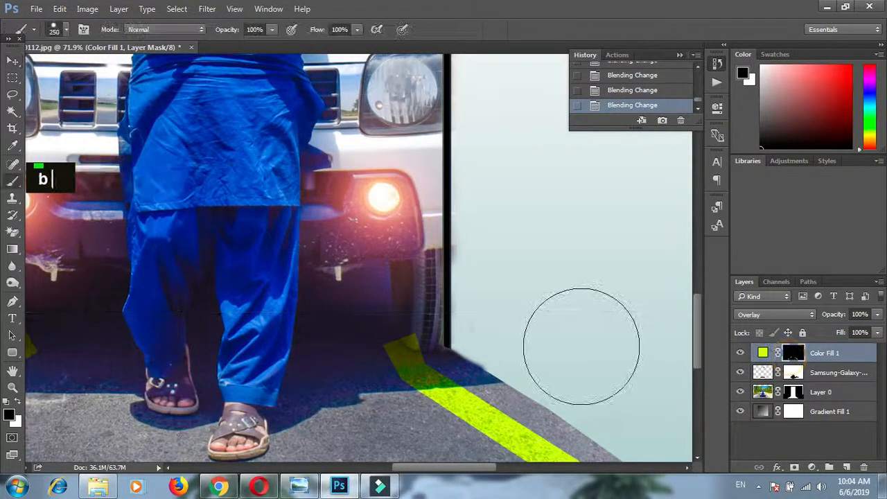
left_click_drag(447, 301, 416, 277)
left_click(56, 32)
left_click(49, 136)
left_click(532, 259)
left_click(499, 244)
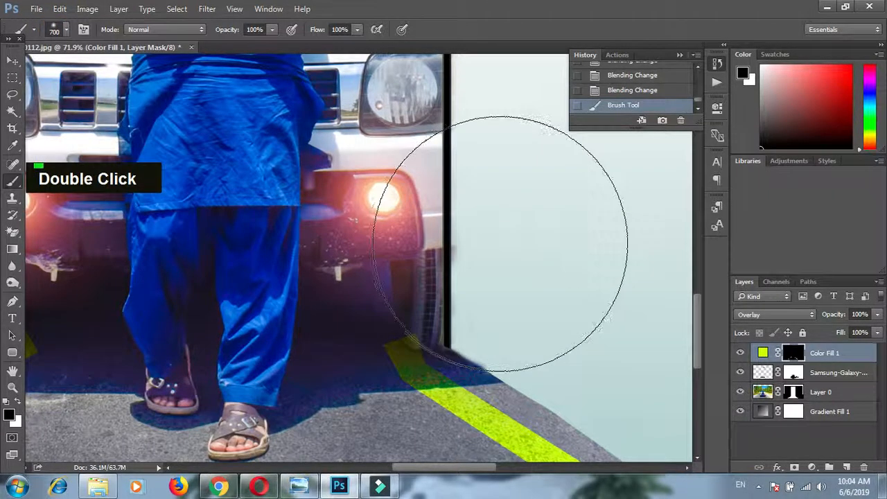
- Reduce the brush to about 50 px and paint black on Color Fill 1's mask over the right line's upper tip
key("bracketleft")
key("bracketleft")
key("bracketleft")
key("bracketleft")
key("bracketleft")
key("bracketleft")
key("bracketleft")
key("bracketleft")
key("bracketleft")
key("bracketleft")
key("bracketleft")
key("bracketleft")
key("bracketleft")
key("bracketleft")
key("bracketleft")
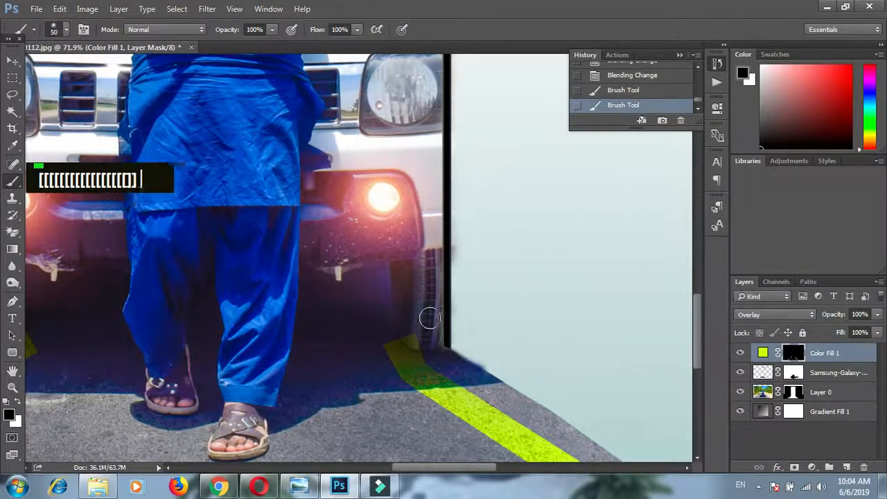
left_click(445, 345)
- Try painting white with a 90 px brush on Color Fill 1's mask at the left line's upper end, and undo the stroke
scroll(340, 317, "down", 5)
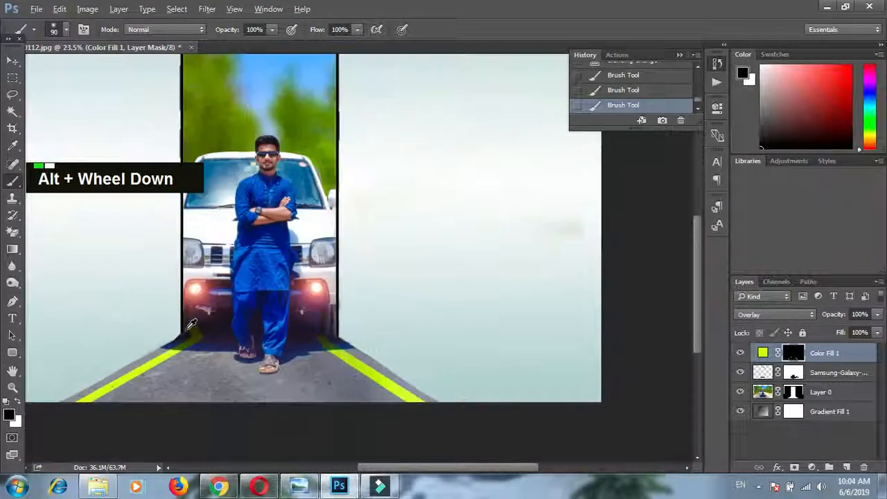
scroll(194, 323, "down", 1)
scroll(204, 320, "up", 1)
scroll(282, 397, "up", 1)
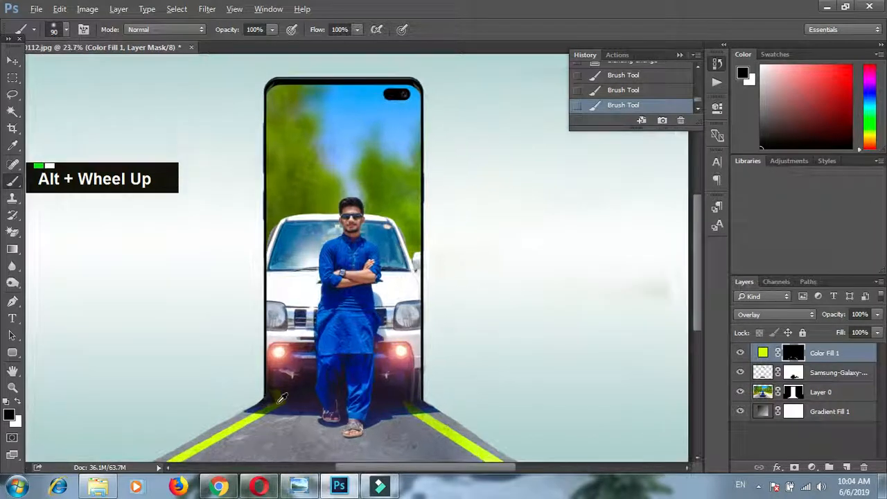
scroll(282, 397, "up", 5)
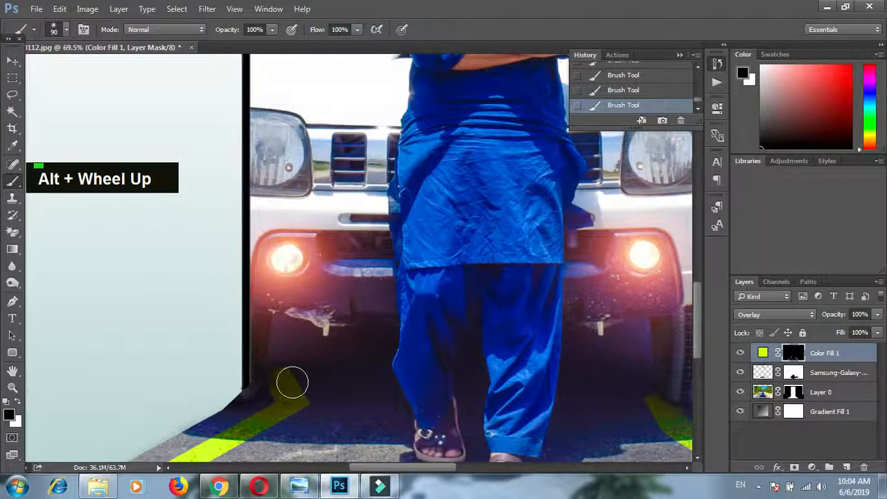
key("x")
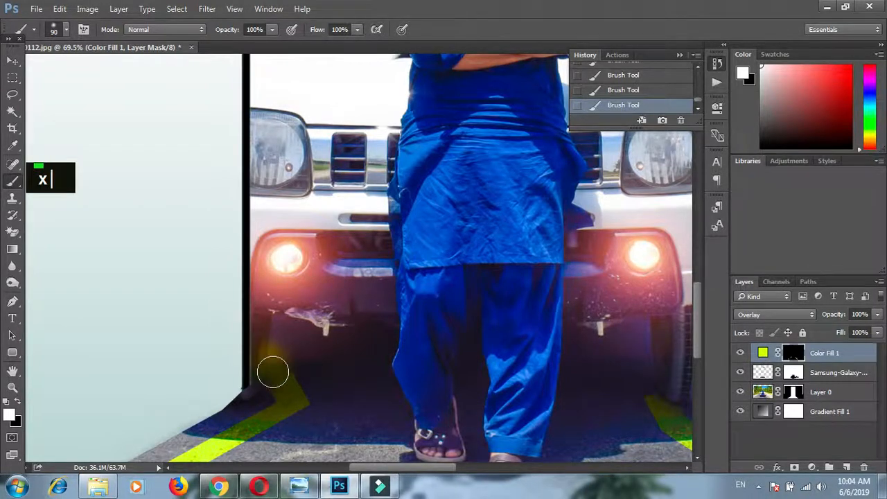
scroll(272, 373, "down", 4)
key("ctrl+z")
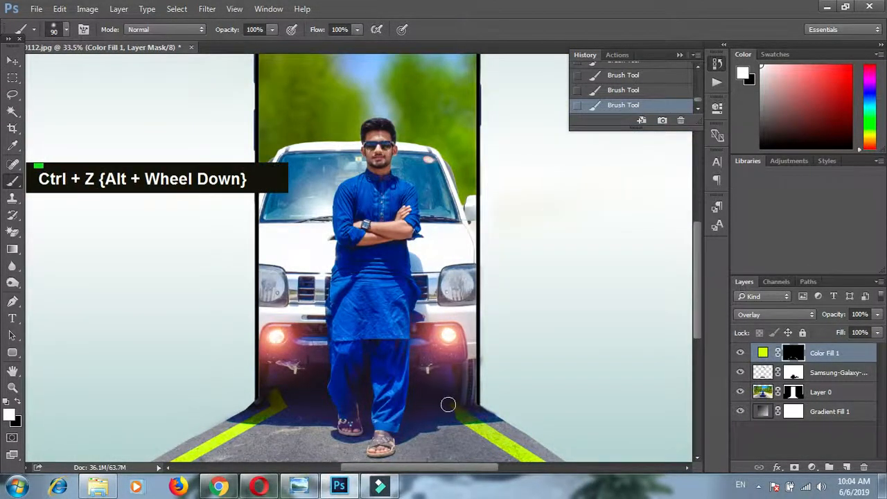
scroll(433, 443, "down", 4)
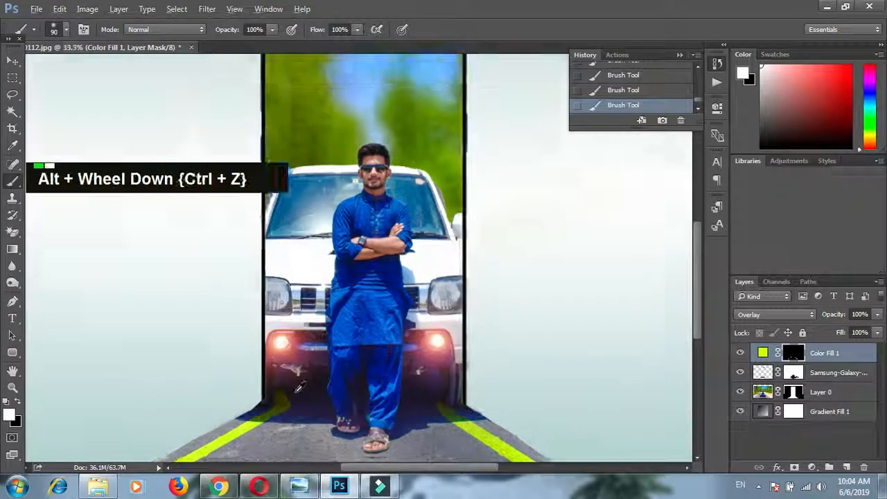
scroll(242, 395, "up", 1)
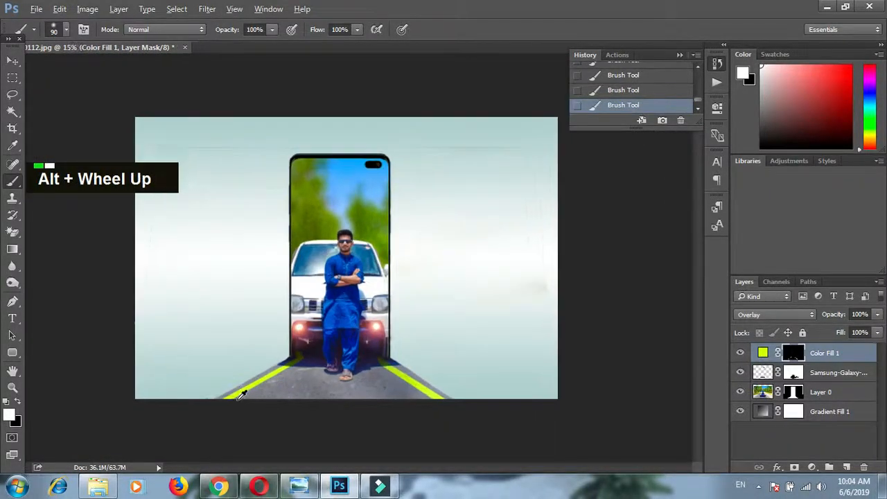
key("alt")
scroll(250, 162, "up", 1)
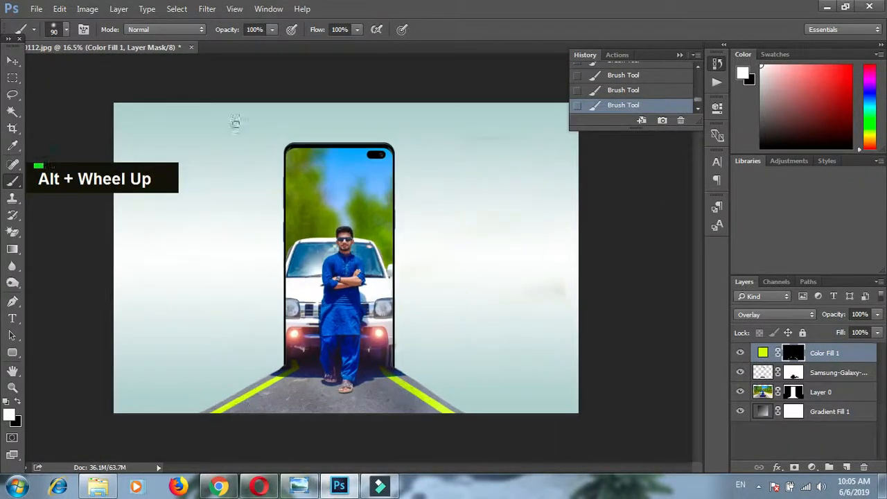
- Place the png_plant_c plant image into the document and move it to the road's lower left edge
left_click(98, 488)
left_click(357, 104)
left_click_drag(357, 104, 313, 347)
left_click_drag(331, 285, 224, 416)
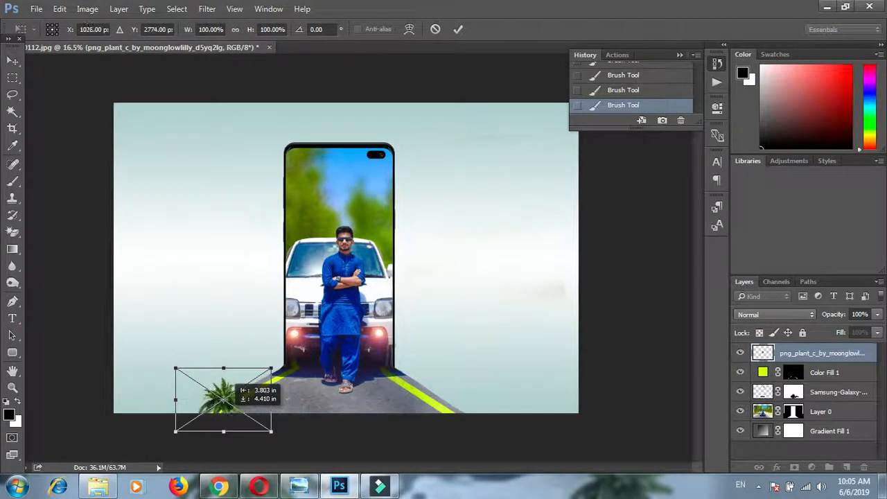
- Enlarge the placed plant proportionally to about 203% and position it at the road's lower left edge
left_click_drag(175, 368, 104, 279)
left_click_drag(192, 380, 221, 397)
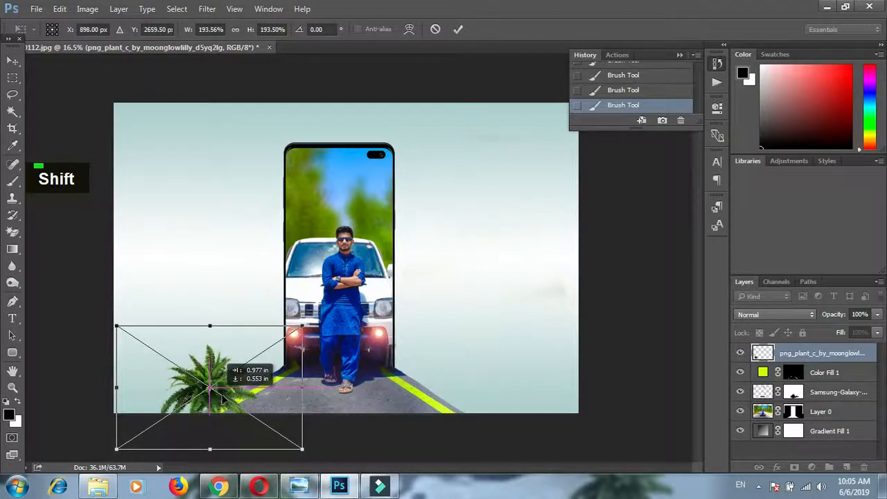
left_click_drag(303, 326, 312, 320)
left_click_drag(271, 379, 268, 387)
left_click(12, 60)
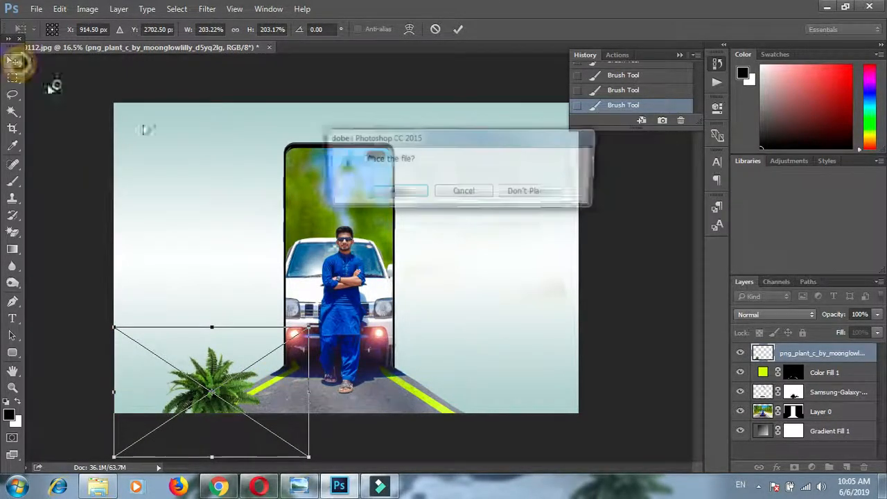
left_click(396, 192)
- Duplicate the plant, scale the copy to about 166% and position it at the road's lower right edge
left_click_drag(228, 415, 453, 423)
key("ctrl+j")
left_click_drag(492, 359, 465, 388)
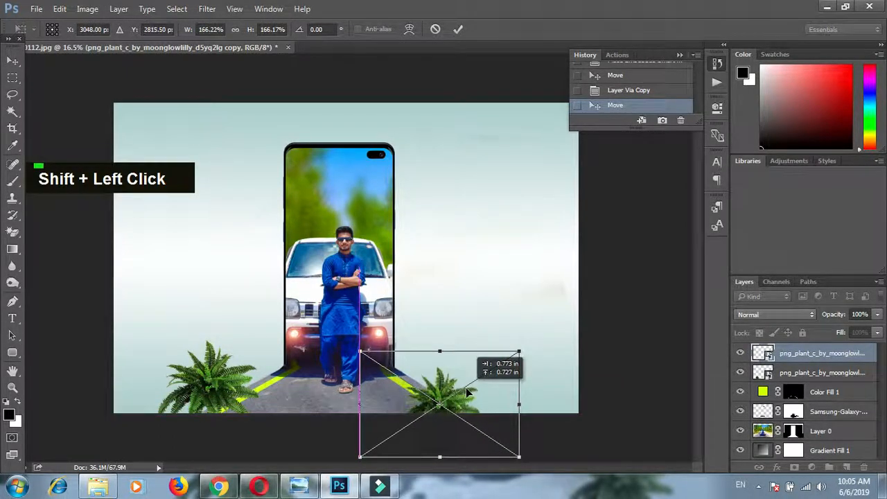
left_click(13, 60)
key("Return")
- Place the birds_stock_01 image into the document, scaled to about 11.87% wide and 15.64% high
left_click(99, 488)
left_click_drag(216, 104, 249, 239)
left_click_drag(549, 411, 450, 364)
left_click(13, 60)
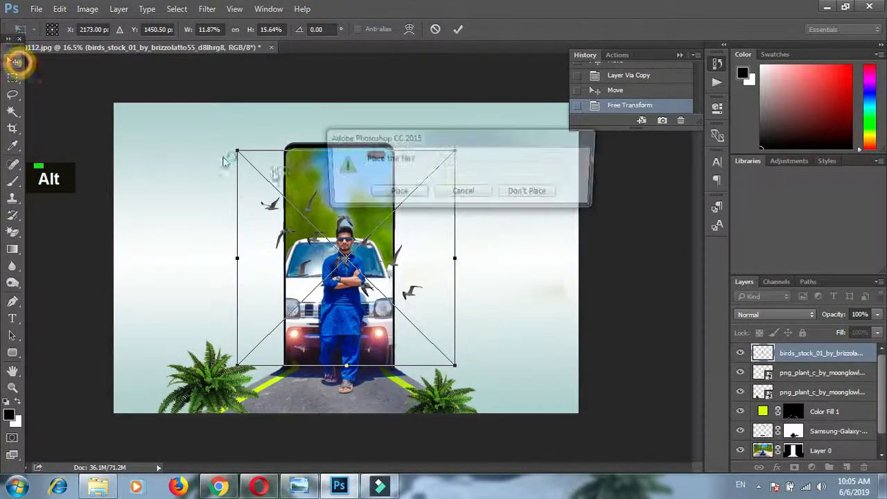
left_click(394, 192)
- Scale the birds to about 9.26% wide and 12.26% high and move them to the phone's upper left side
left_click(422, 299, "alt")
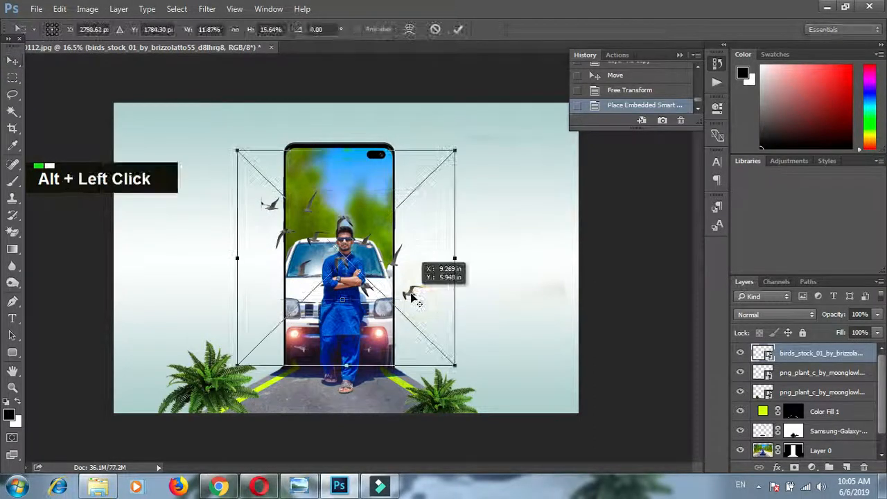
mouse_move(456, 366)
left_mouse_down()
mouse_move(440, 362)
mouse_move(448, 355)
left_mouse_up()
left_click(305, 202, "alt")
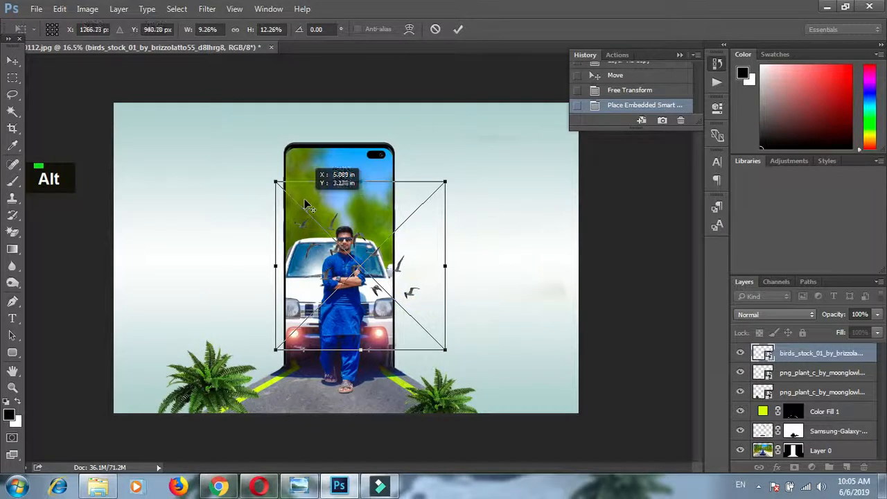
left_click_drag(303, 238, 196, 144)
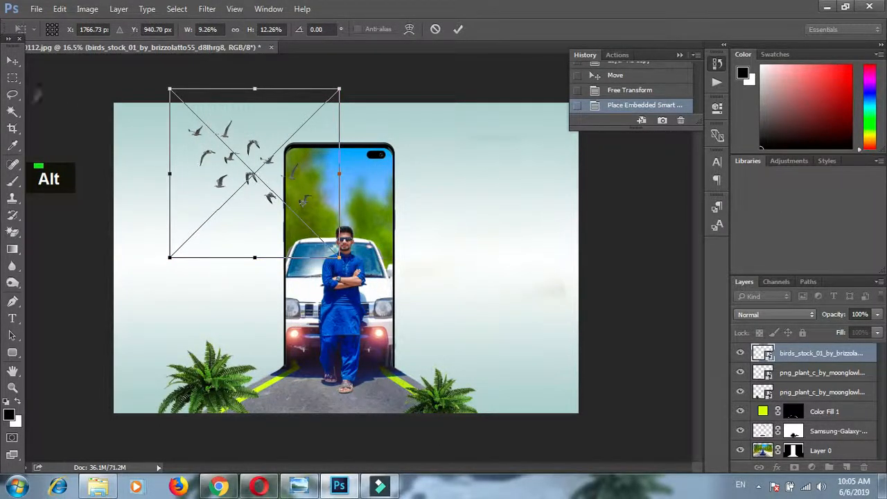
left_click(12, 61)
left_click(397, 190)
double_click(477, 235)
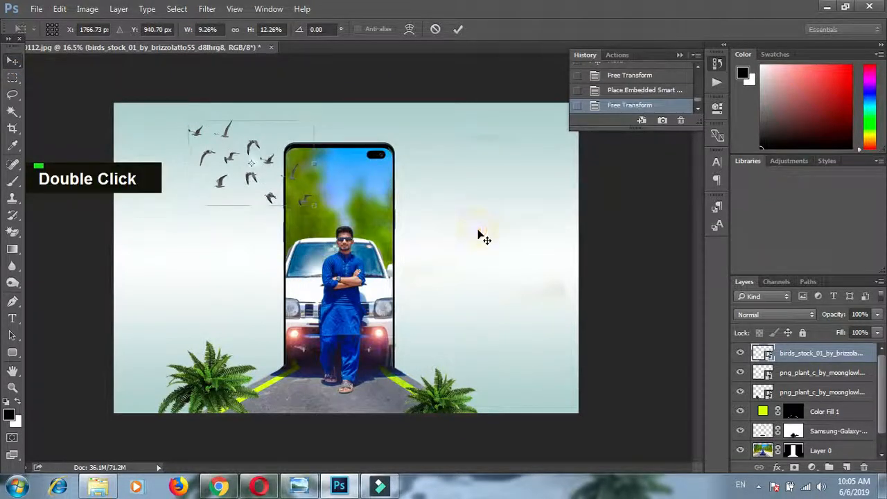
- Place the high_quality_lens_flares image into the document and set its blend mode to Screen
scroll(378, 320, "down", 1)
scroll(317, 317, "up", 3)
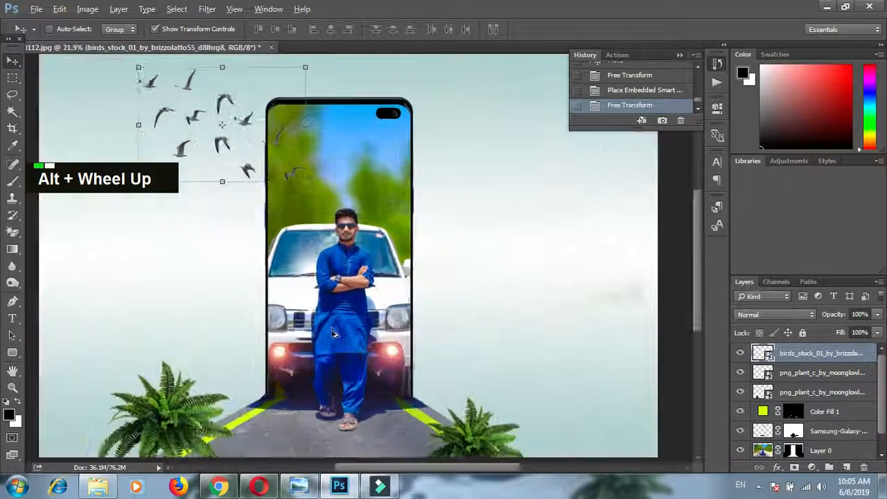
scroll(334, 332, "down", 2)
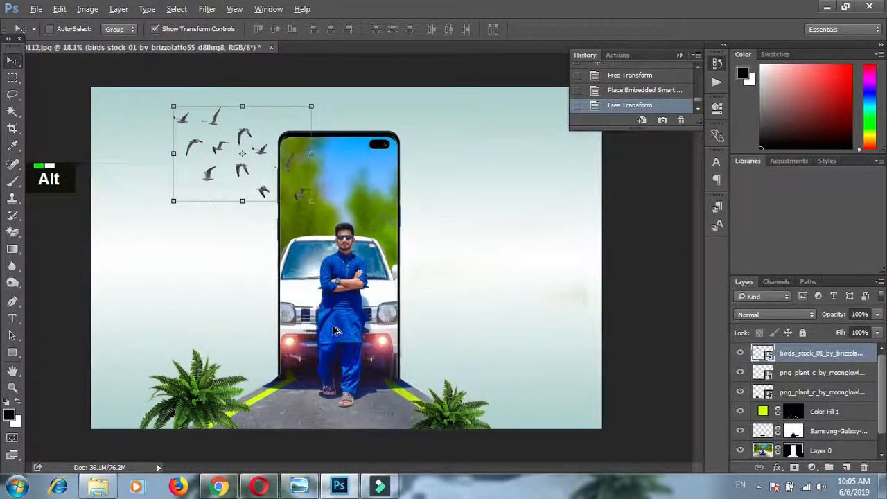
scroll(350, 330, "up", 1)
left_click(113, 487)
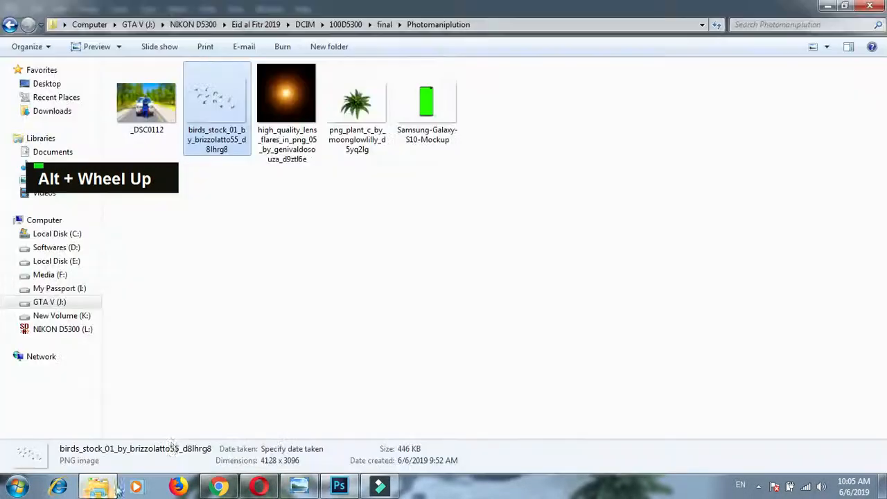
left_click_drag(283, 122, 330, 258)
left_click(13, 61)
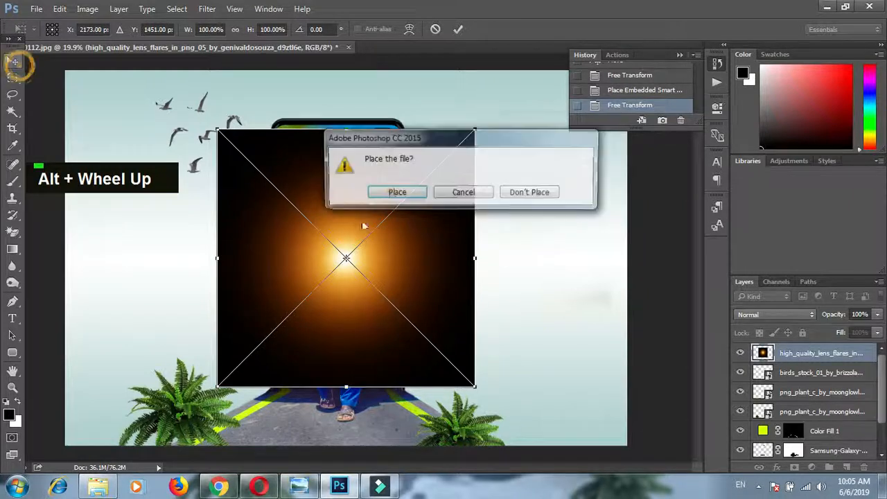
left_click(396, 192)
left_click(763, 315)
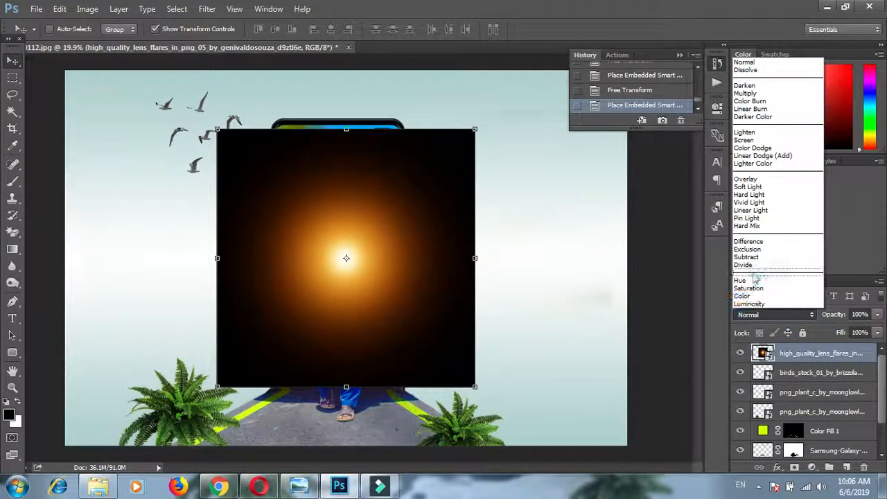
key("s")
key("s")
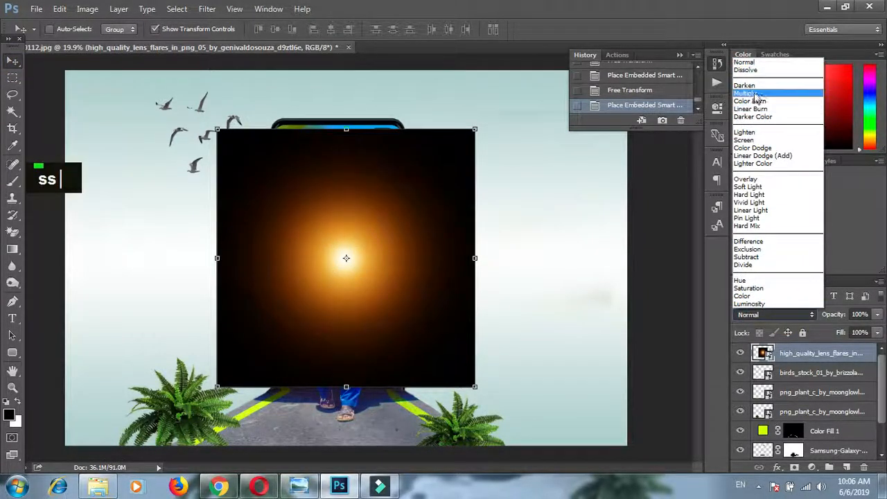
left_click(746, 140)
- Scale the lens flare to about 46.8% at the phone's left edge above the windshield and move its layer below the Samsung-Galaxy layer
left_click_drag(328, 251, 266, 212)
left_click_drag(409, 97, 268, 218)
left_click_drag(254, 297, 302, 246)
left_click_drag(346, 164, 337, 173)
mouse_move(298, 220)
left_mouse_down()
mouse_move(309, 218)
mouse_move(299, 217)
mouse_move(300, 229)
left_mouse_up()
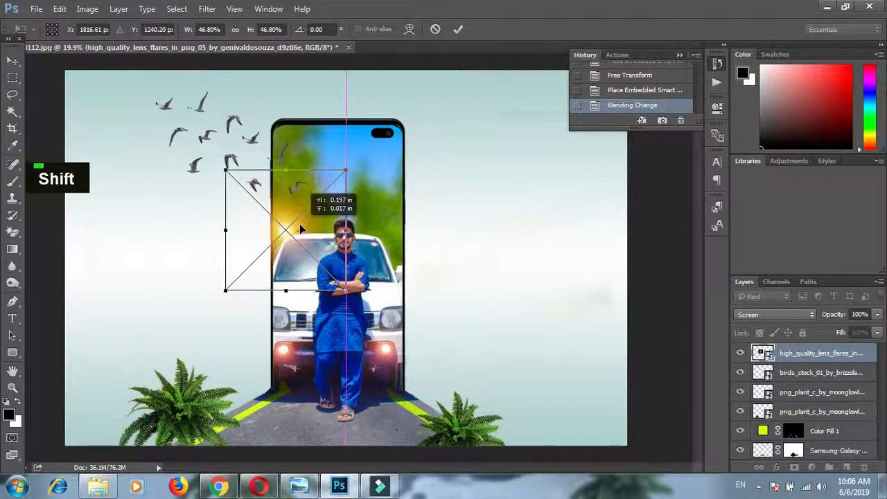
left_click(12, 60)
left_click(388, 193)
left_click_drag(836, 354, 832, 409)
scroll(834, 411, "down", 2)
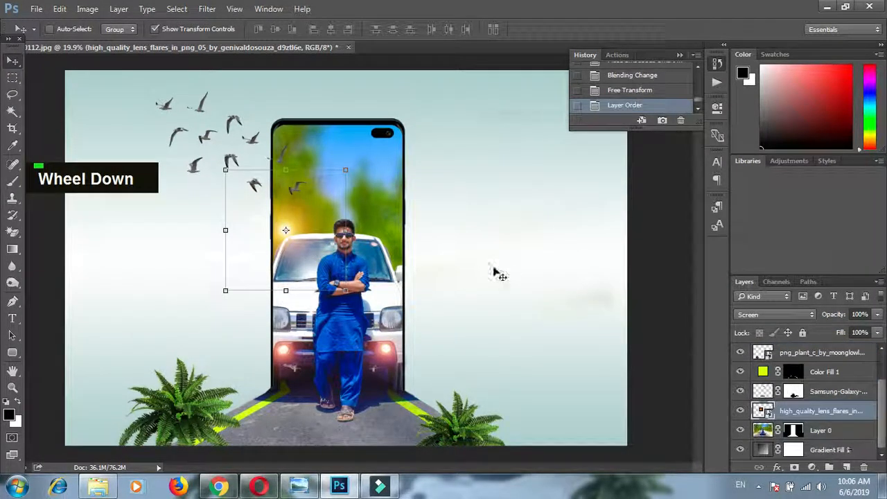
- Apply a Hue/Saturation adjustment to the lens flare layer with Hue set to -33
scroll(547, 253, "down", 1)
scroll(283, 273, "up", 2)
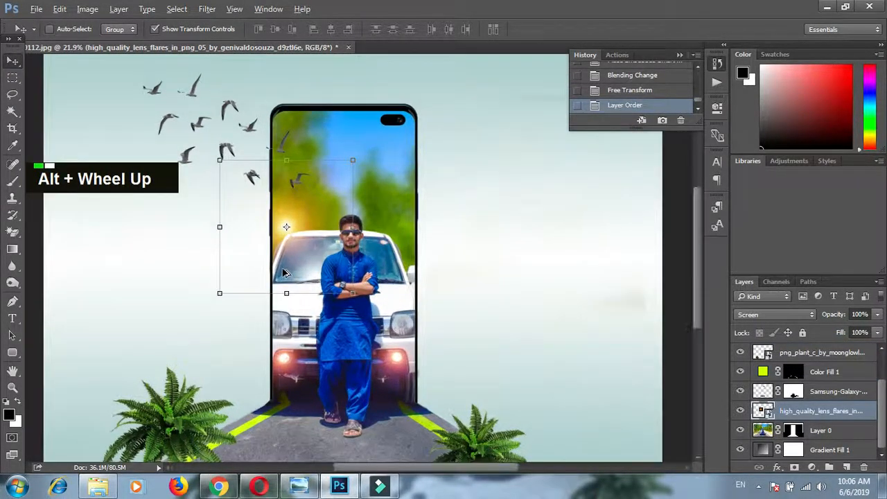
left_click(89, 9)
mouse_move(155, 41)
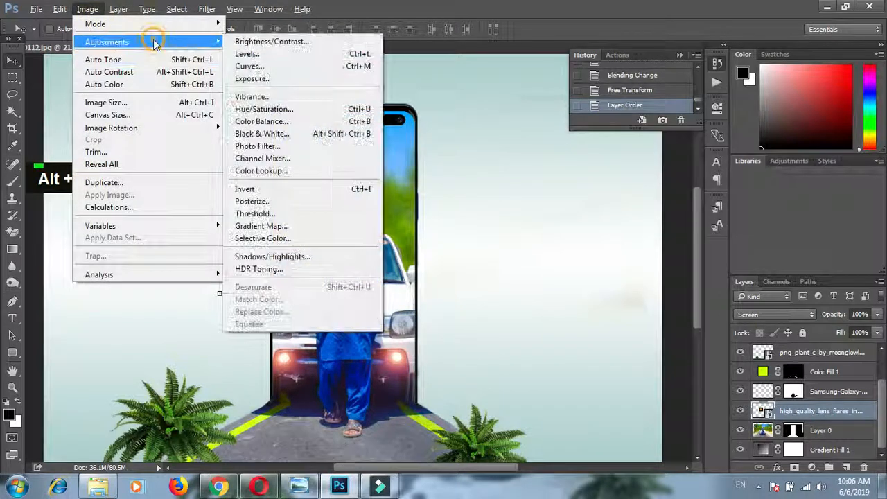
left_click(291, 111)
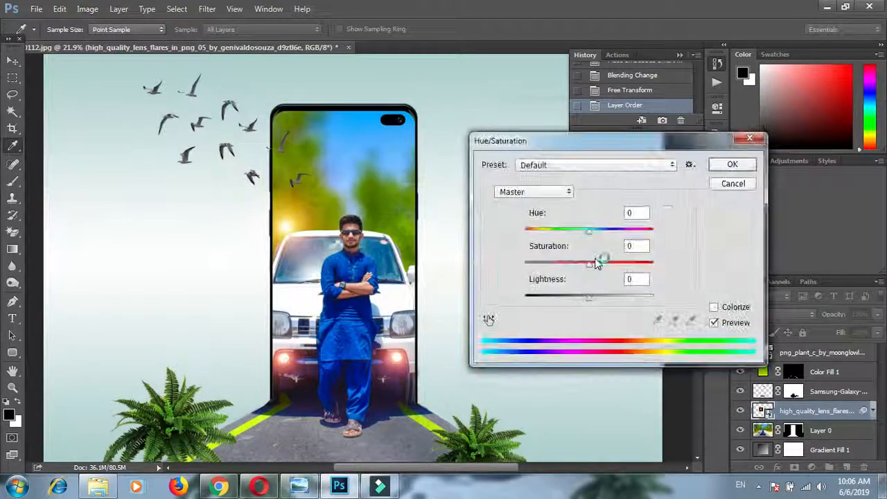
left_click_drag(590, 232, 563, 234)
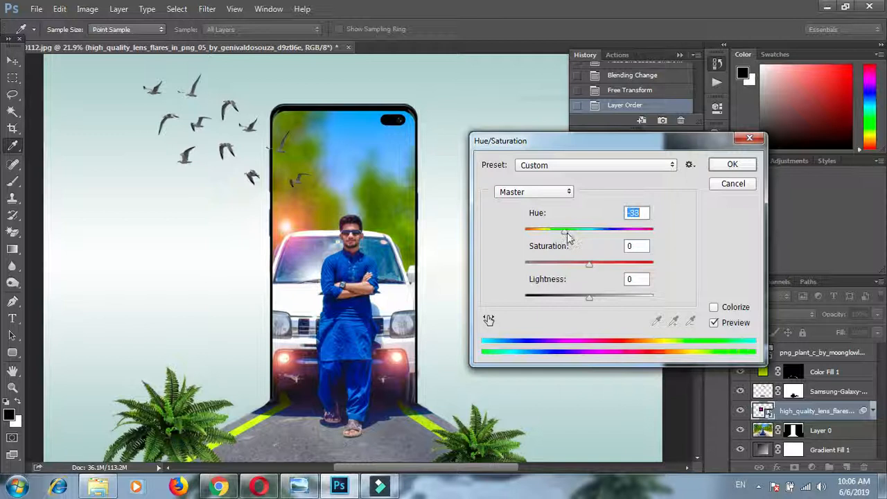
left_click(719, 167)
- Enlarge the lens flare to about 53.75% and shift it left against the phone's edge
left_click_drag(357, 159, 375, 142)
left_click_drag(336, 184, 316, 195)
left_click(12, 60)
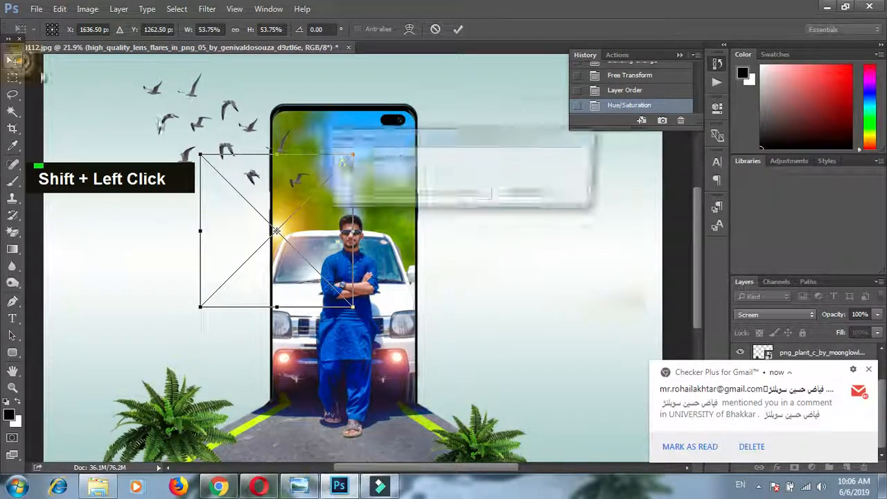
left_click(398, 193)
left_click(456, 298, "alt")
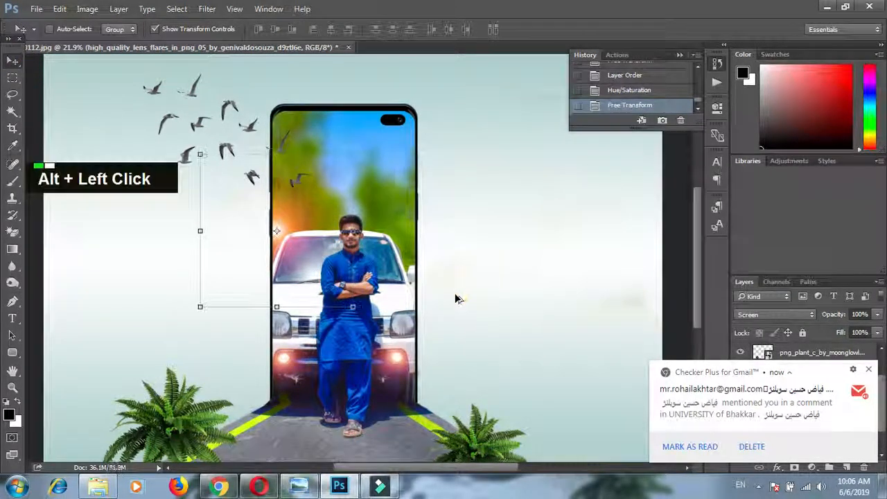
scroll(451, 300, "down", 2)
scroll(366, 340, "up", 1)
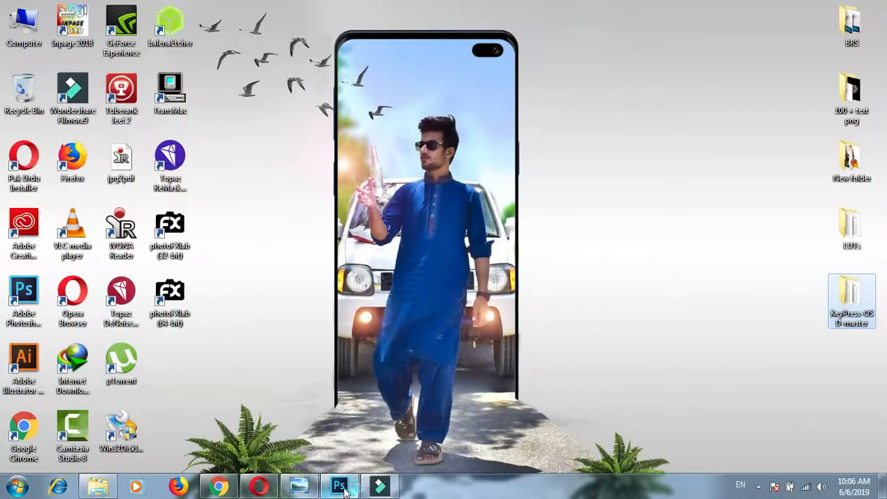
- Return to Photoshop and save a JPEG copy named _DSC0112-1 at Maximum quality 11
mouse_move(397, 483)
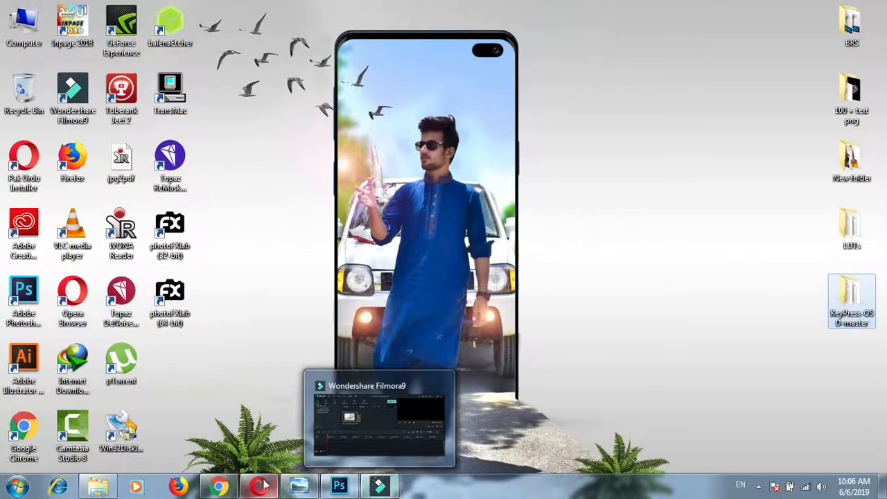
left_click(340, 403)
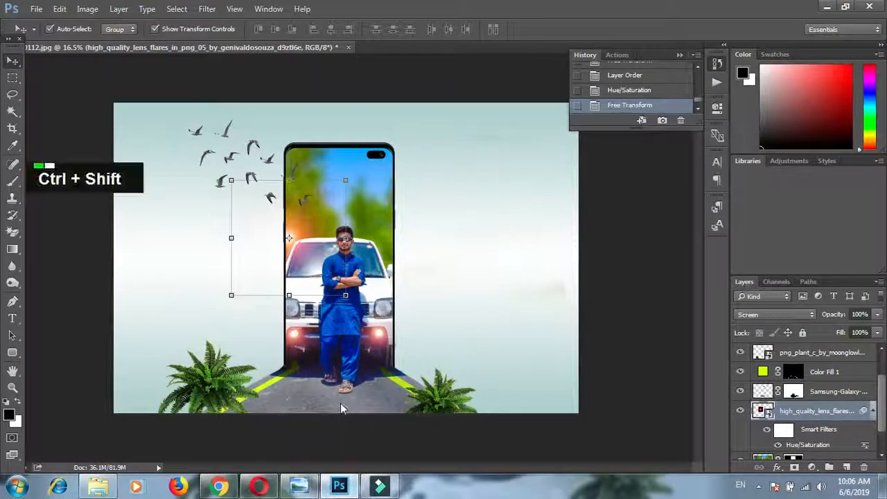
key("ctrl+shift+s")
left_click(215, 262)
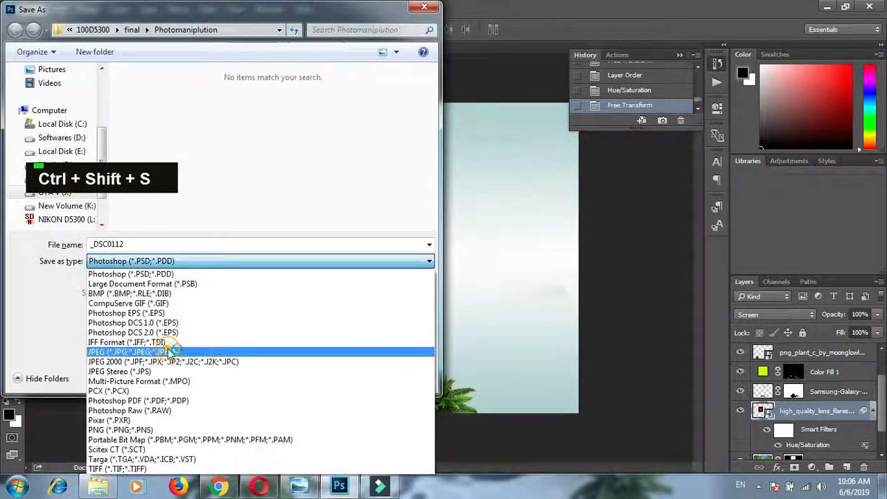
left_click(170, 352)
double_click(138, 243)
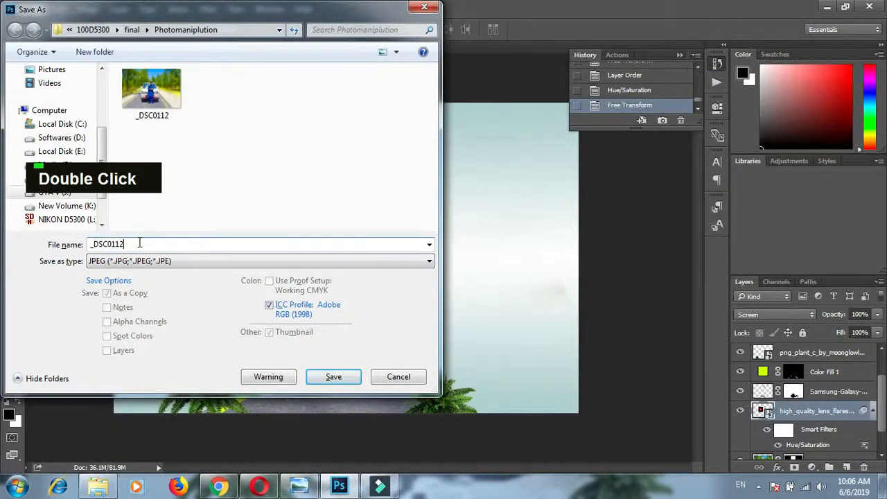
type("-1")
left_click(334, 377)
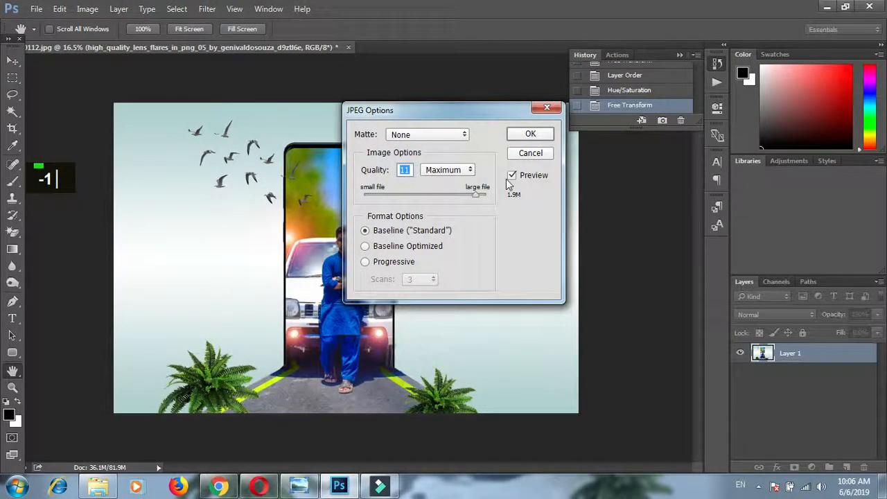
left_click(529, 136)
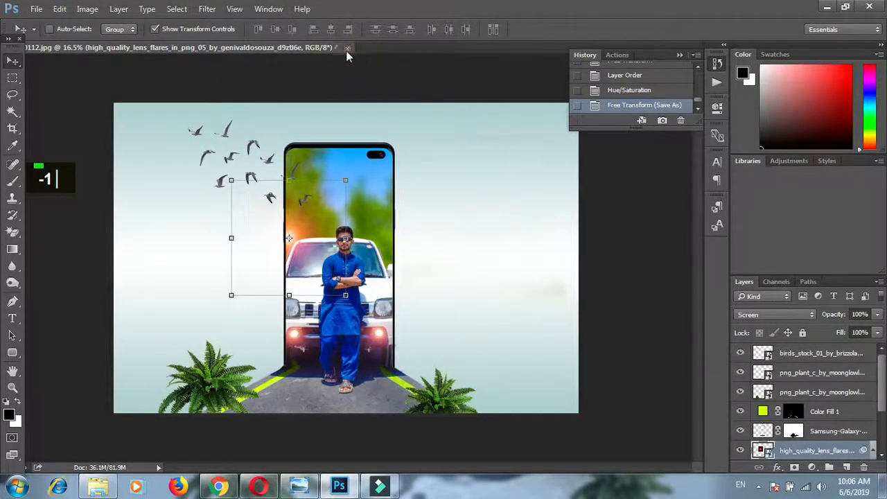
- Close the document, saving its layers as the Photoshop file _DSC0112.psd, and dismiss the mail notification
left_click(349, 47)
left_click(396, 193)
left_click(332, 376)
left_click(587, 143)
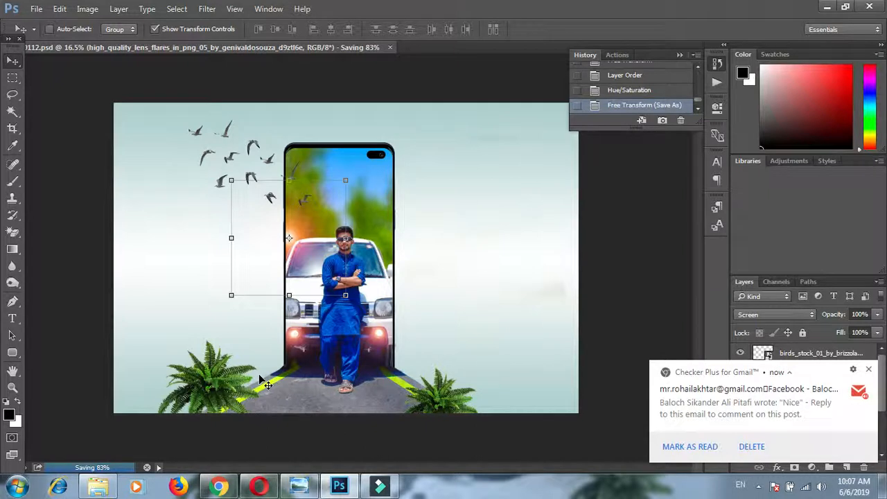
left_click(872, 369)
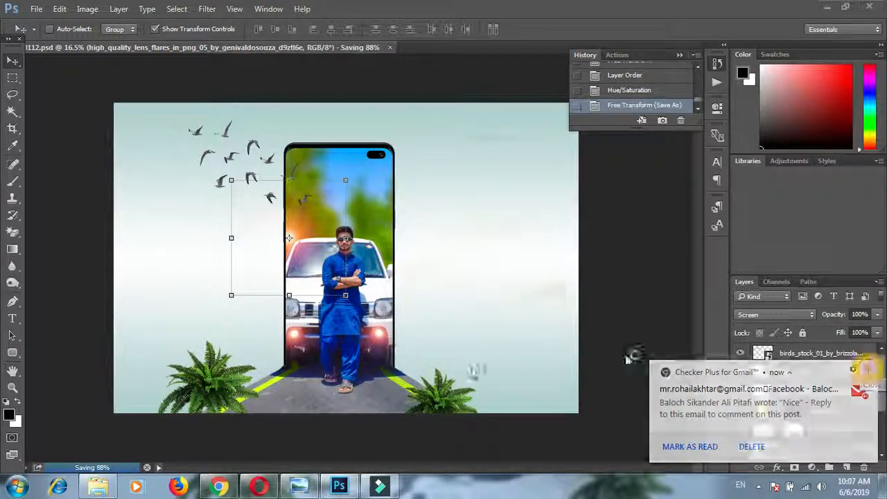
mouse_move(372, 488)
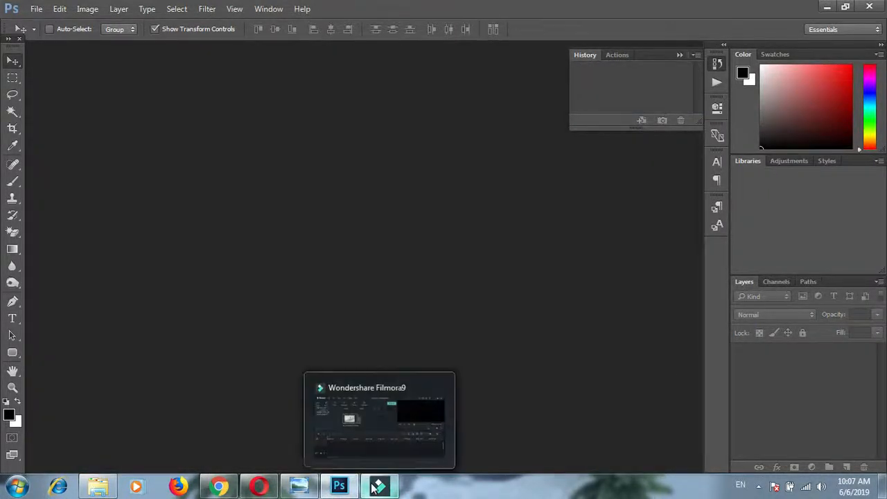